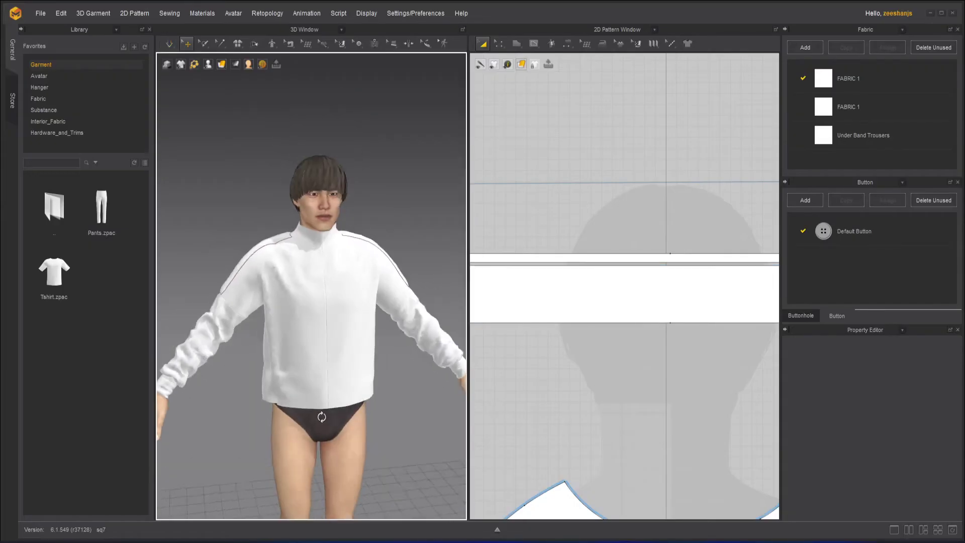
- Simulate the long-sleeved top on the avatar and tug at its front hem to settle the fabric
scroll(264, 395, "up", 3)
left_click(263, 395)
left_click(487, 384)
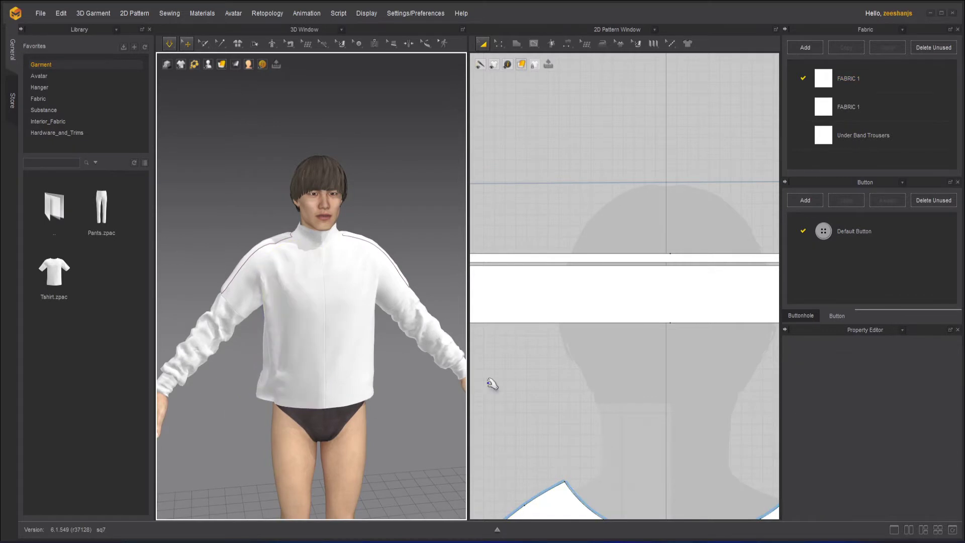
scroll(632, 345, "down", 3)
scroll(632, 345, "down", 2)
scroll(634, 301, "up", 6)
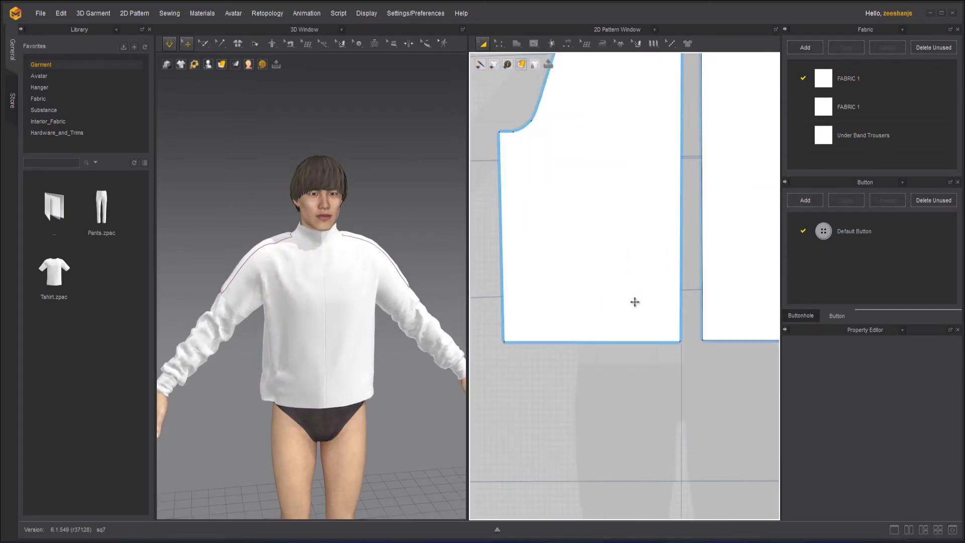
key("space")
right_click_drag(340, 400, 346, 369)
- Stop the simulation and lengthen the body by moving the bottom edges of the front and back panels downward together with Edit Pattern
left_click(498, 44)
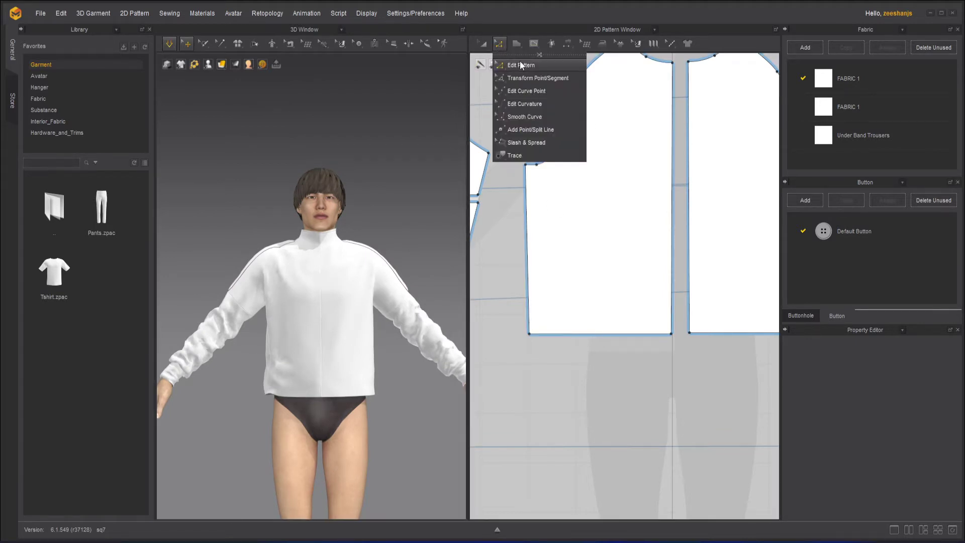
left_click(525, 65)
left_click(176, 43)
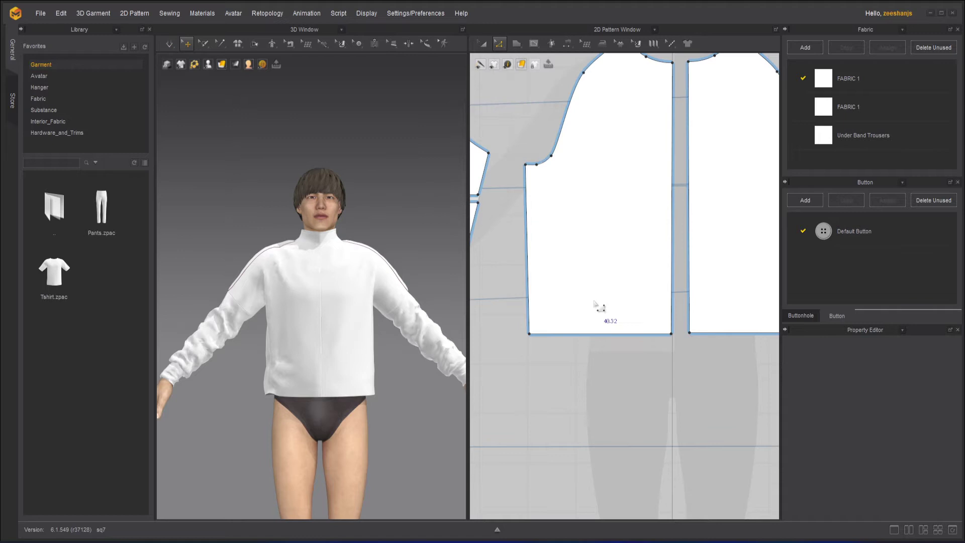
scroll(604, 322, "down", 4)
left_click(607, 335)
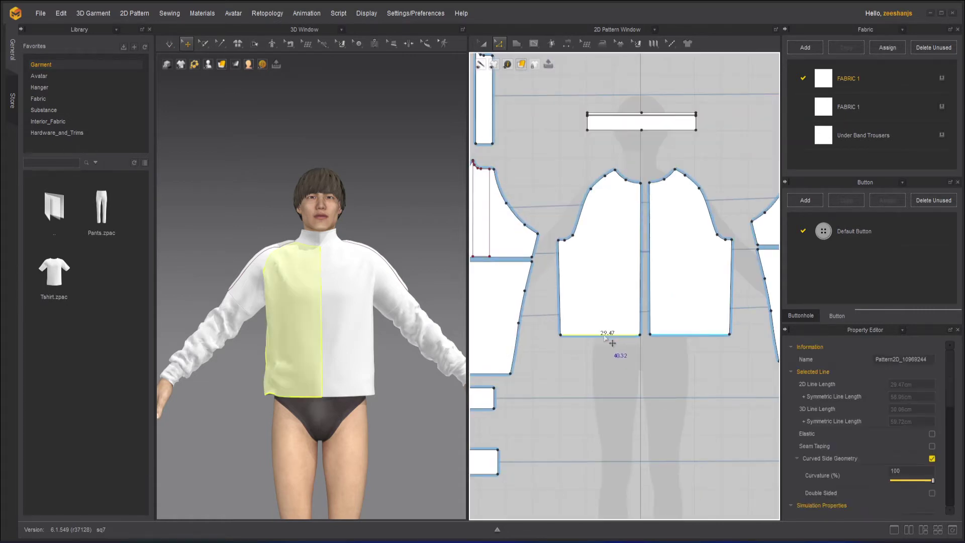
scroll(633, 383, "down", 3)
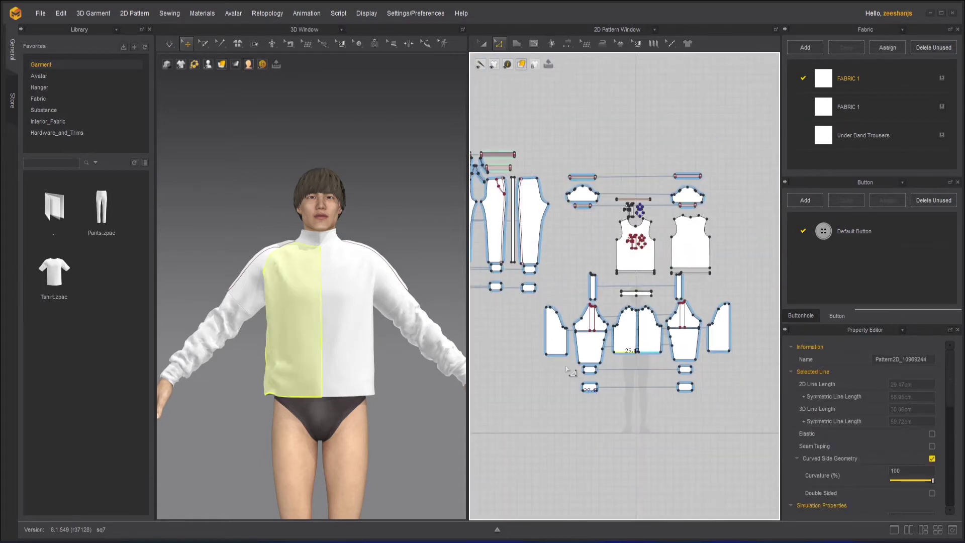
scroll(547, 355, "up", 3)
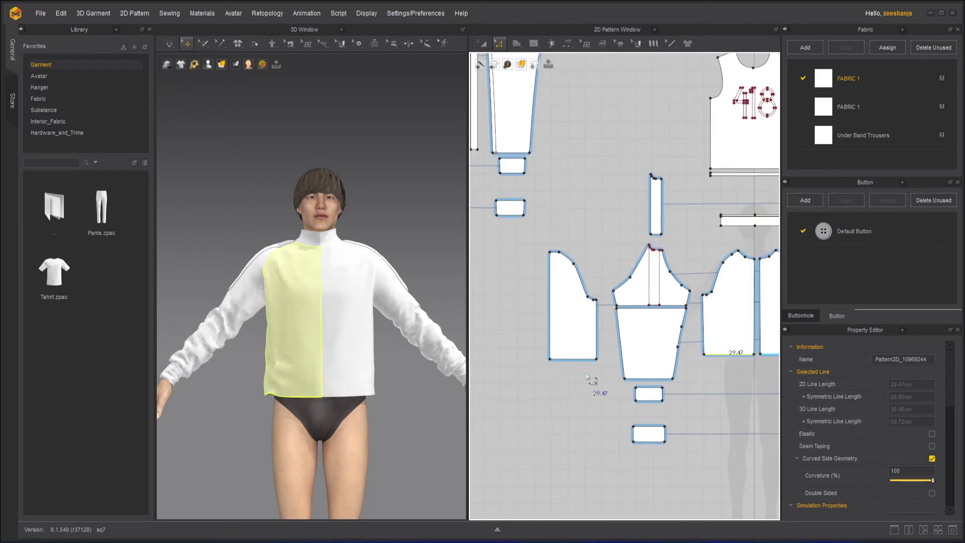
left_click(580, 359, "shift")
left_click_drag(580, 361, 583, 385)
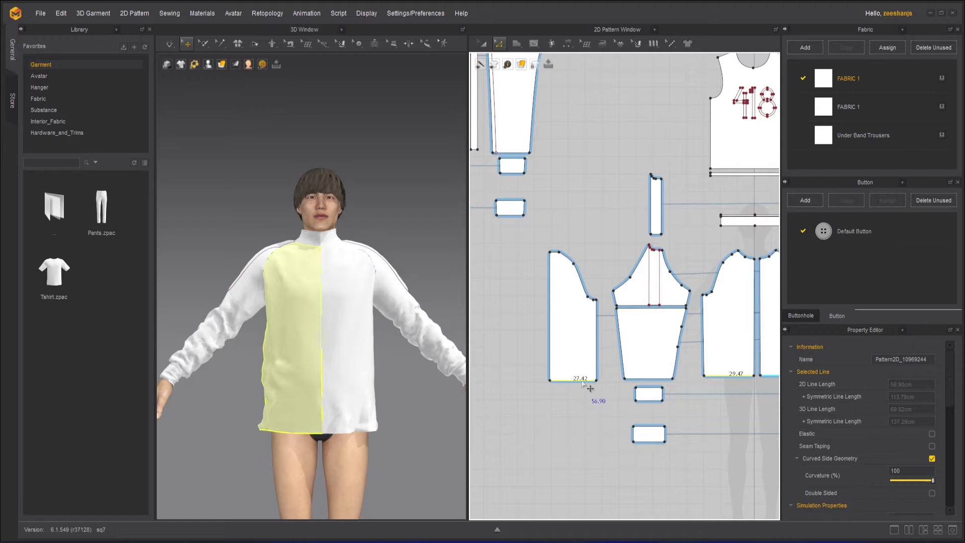
left_click_drag(584, 383, 591, 373)
- Simulate the lengthened garment and pull its front and back hems into place around the avatar's hips
left_click(169, 44)
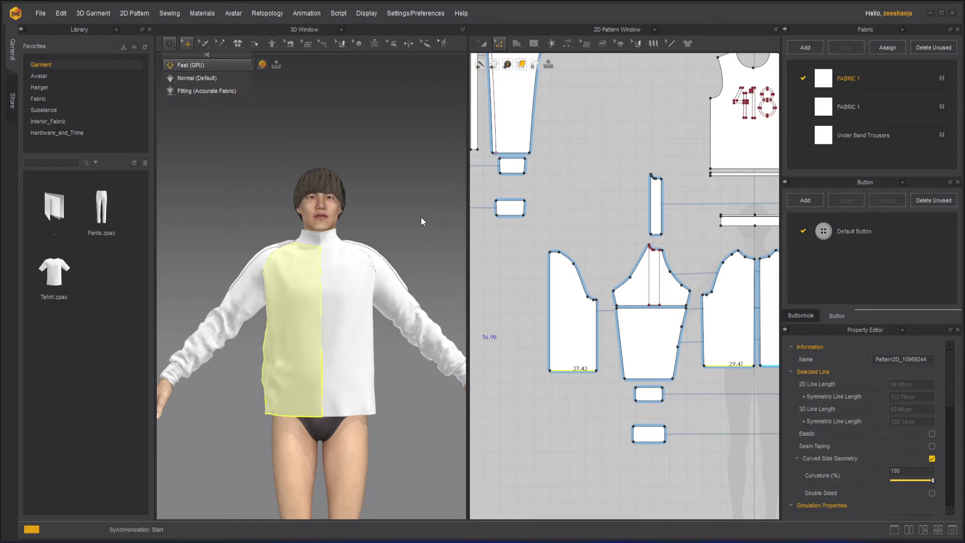
left_click(409, 396)
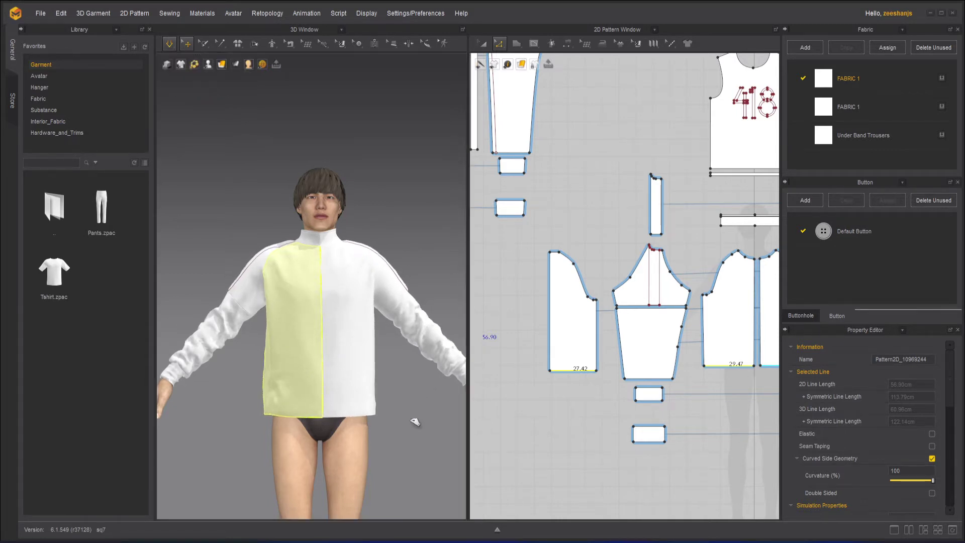
left_click(264, 414)
right_click_drag(375, 422, 444, 449)
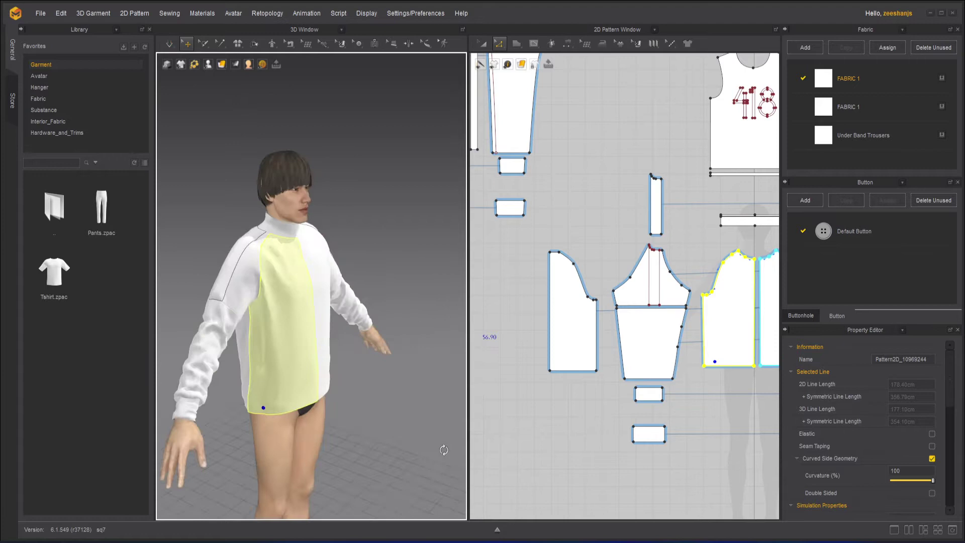
left_click(334, 416)
right_click_drag(334, 416, 312, 409)
left_click(326, 416)
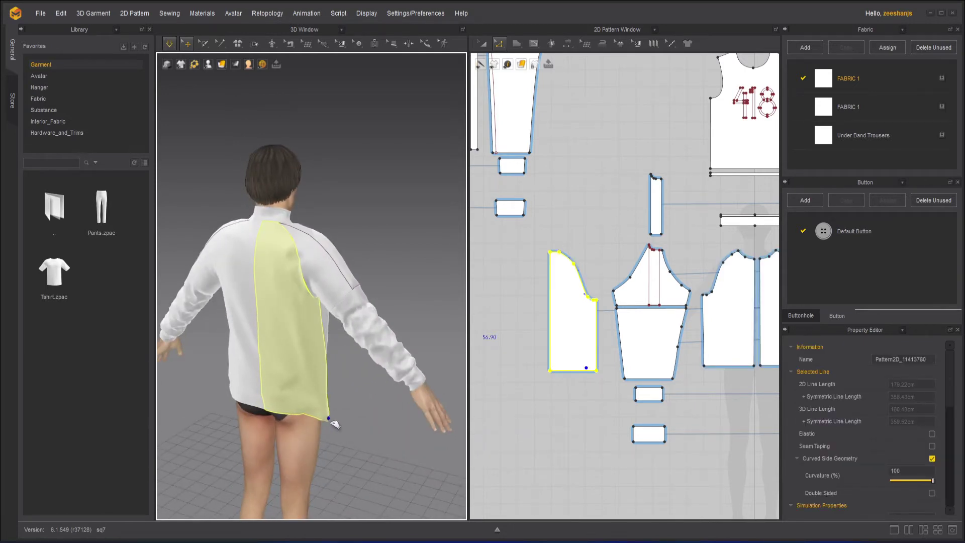
left_click(332, 428)
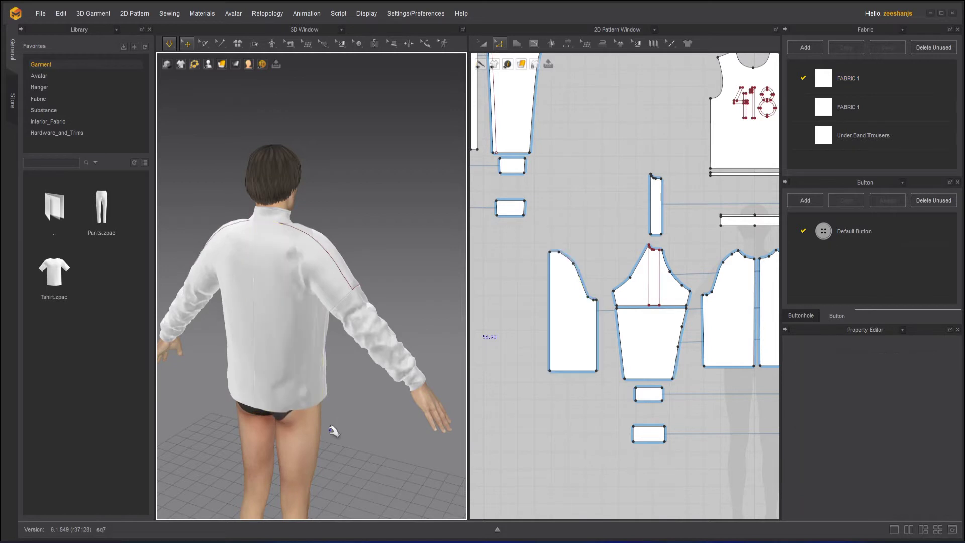
right_click_drag(334, 432, 377, 384)
scroll(367, 377, "up", 3)
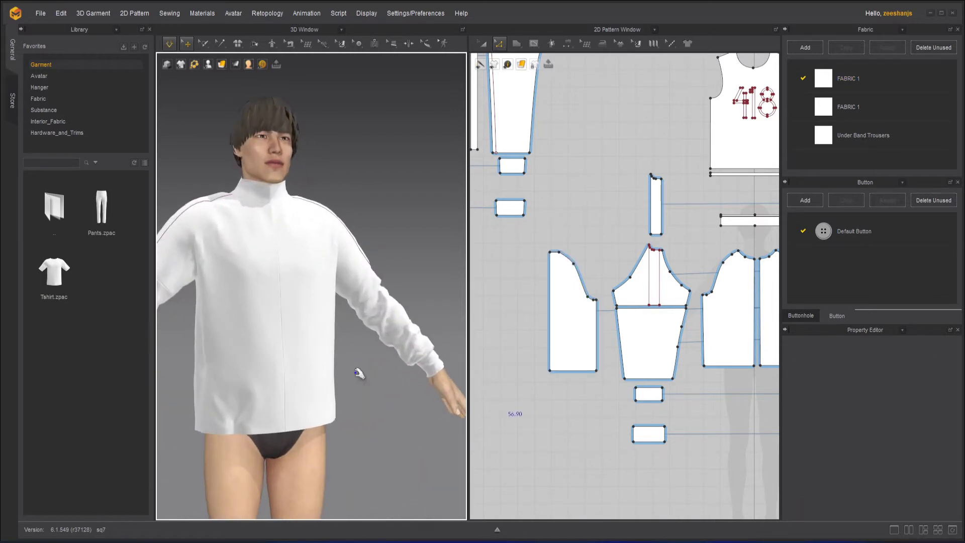
- Offset the front panel's bottom edge as one internal line at a distance of 3.80 cm
right_click_drag(739, 356, 644, 321)
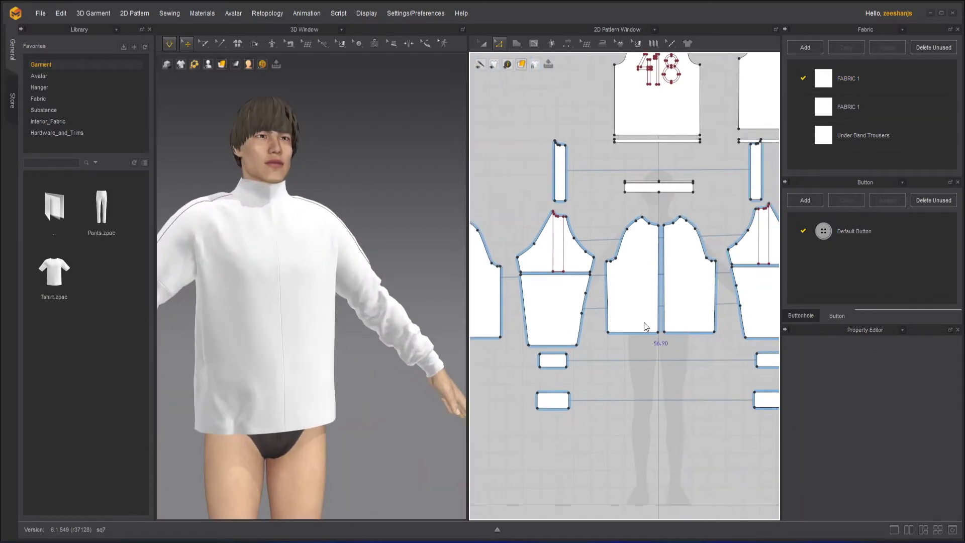
left_click(535, 44)
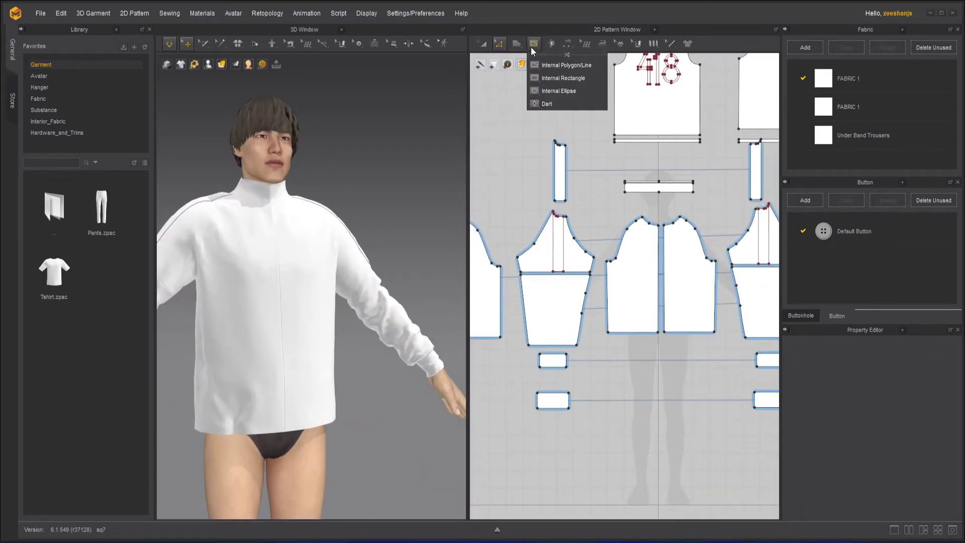
left_click(499, 43)
scroll(662, 309, "up", 5)
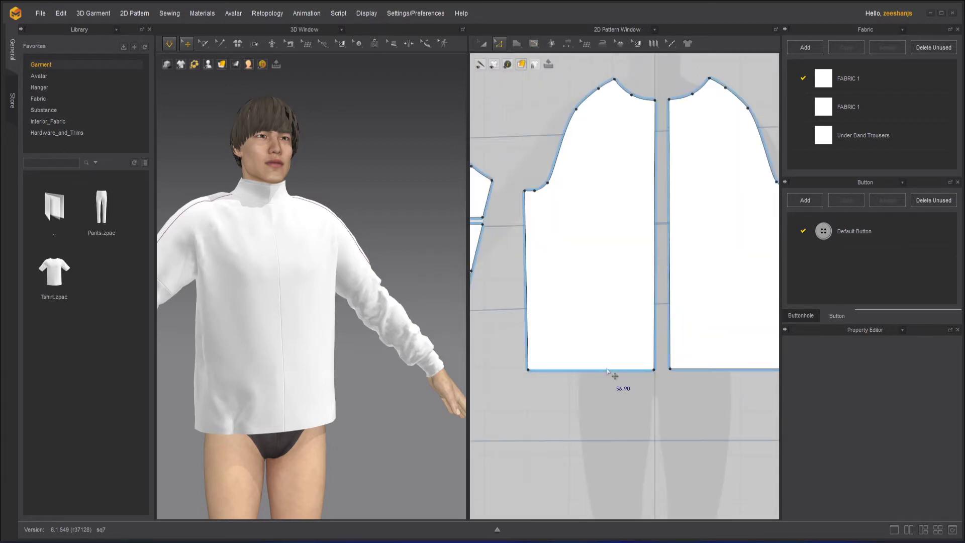
left_click(606, 370)
right_click(604, 370)
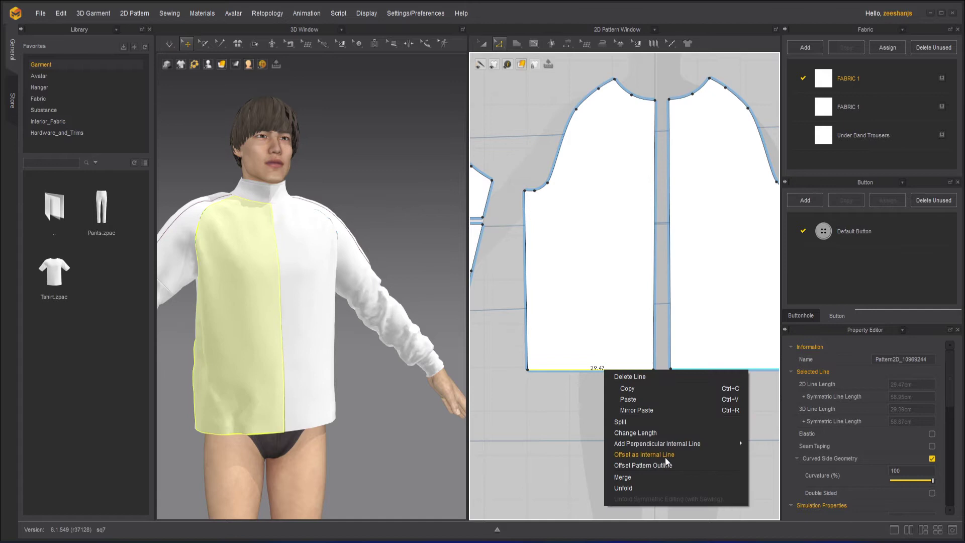
left_click(680, 457)
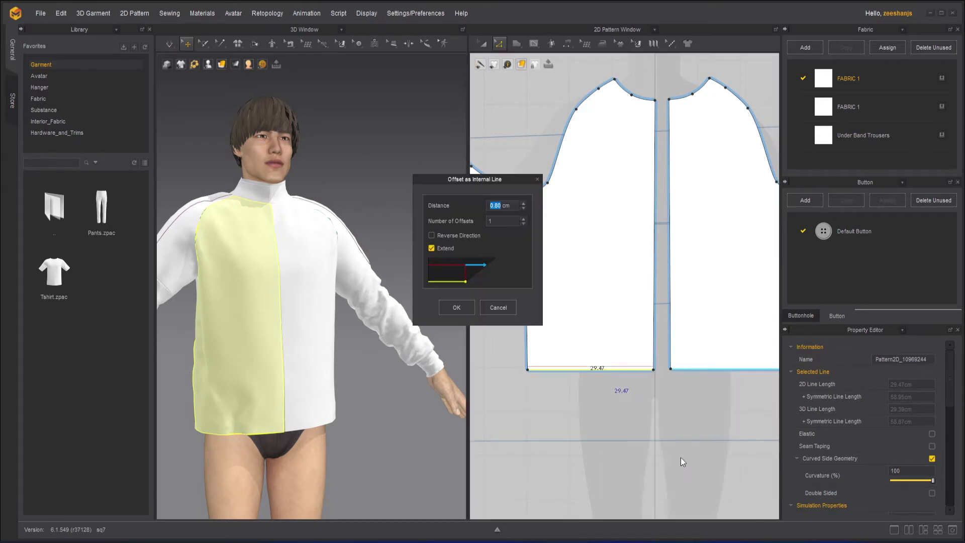
left_click(523, 203)
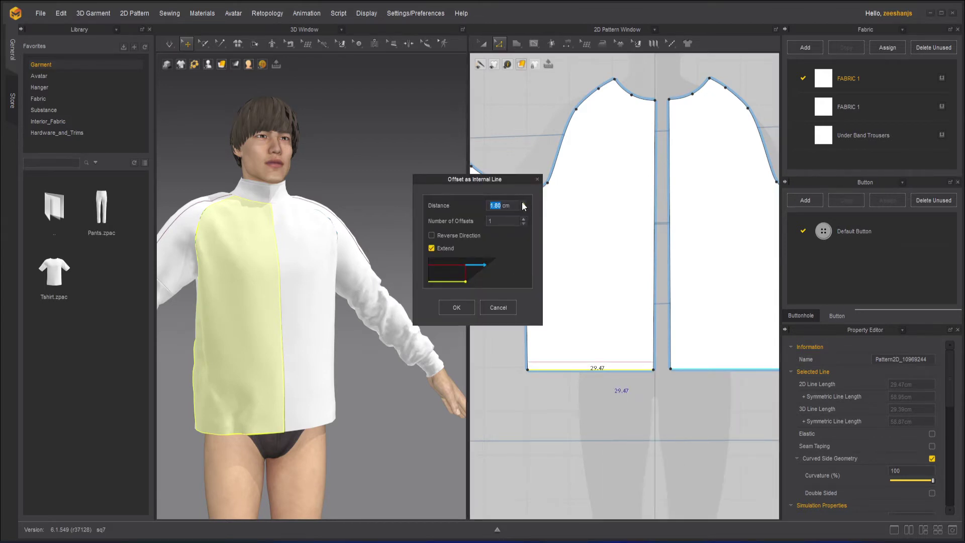
left_click(523, 203)
left_click(522, 203)
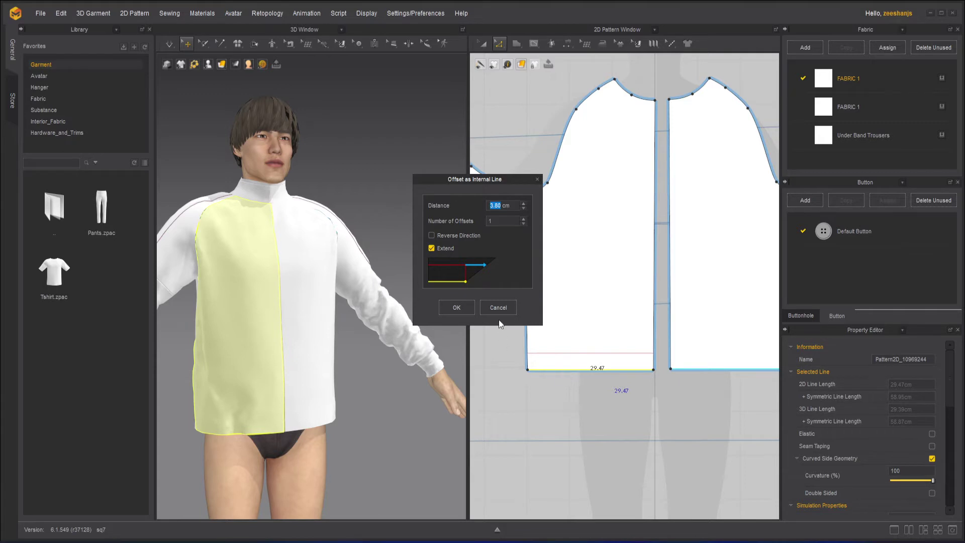
left_click(457, 308)
- Offset the back panel's bottom edge as one internal line at a distance of 3.80 cm
scroll(617, 384, "down", 5)
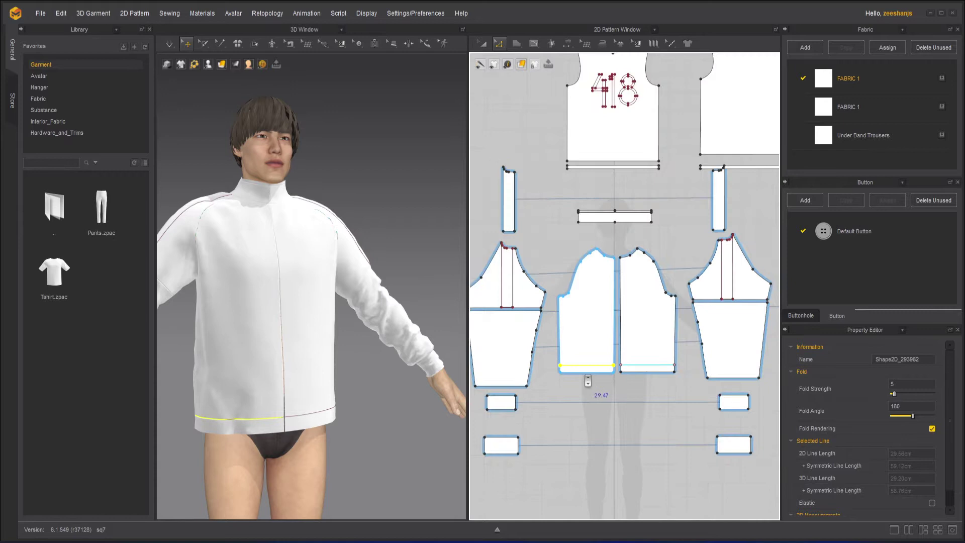
scroll(586, 386, "up", 5)
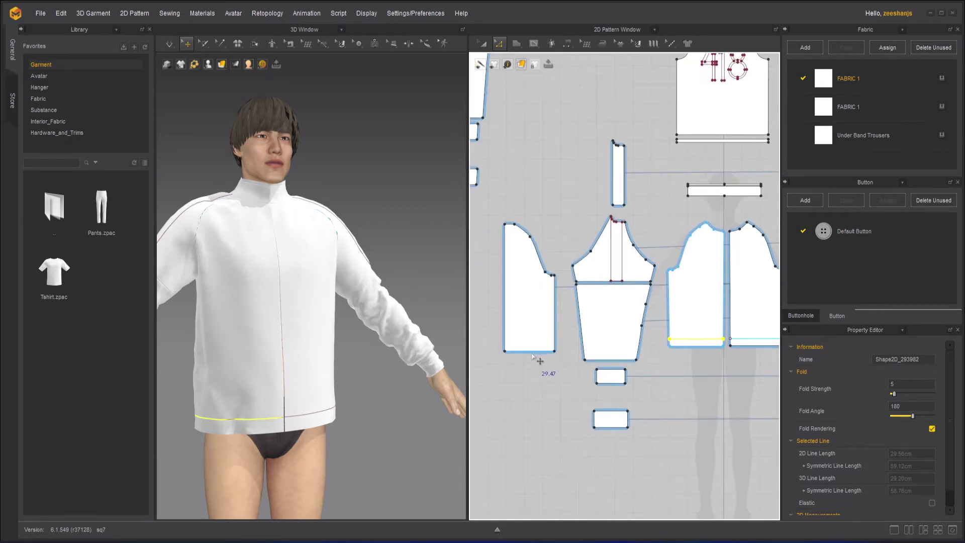
scroll(535, 352, "up", 3)
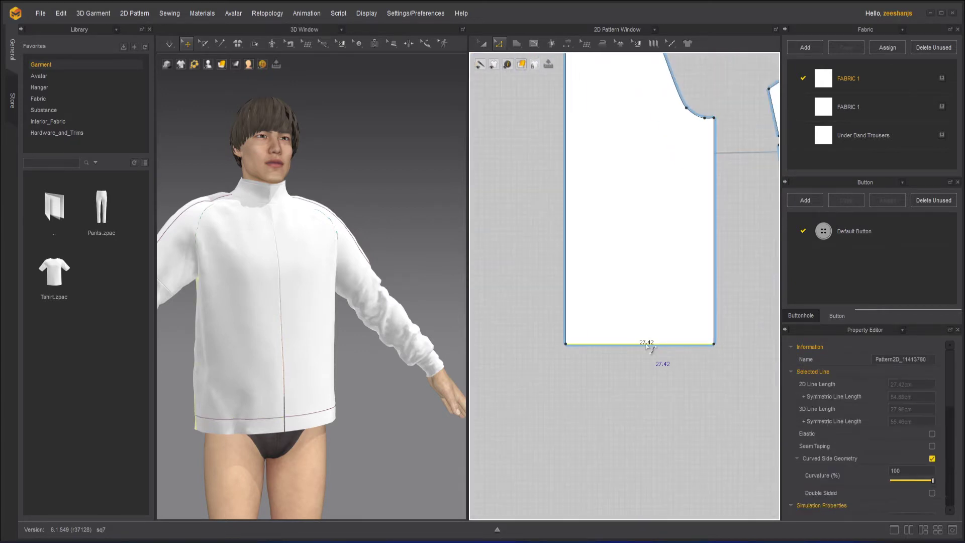
right_click(647, 346)
left_click(713, 427)
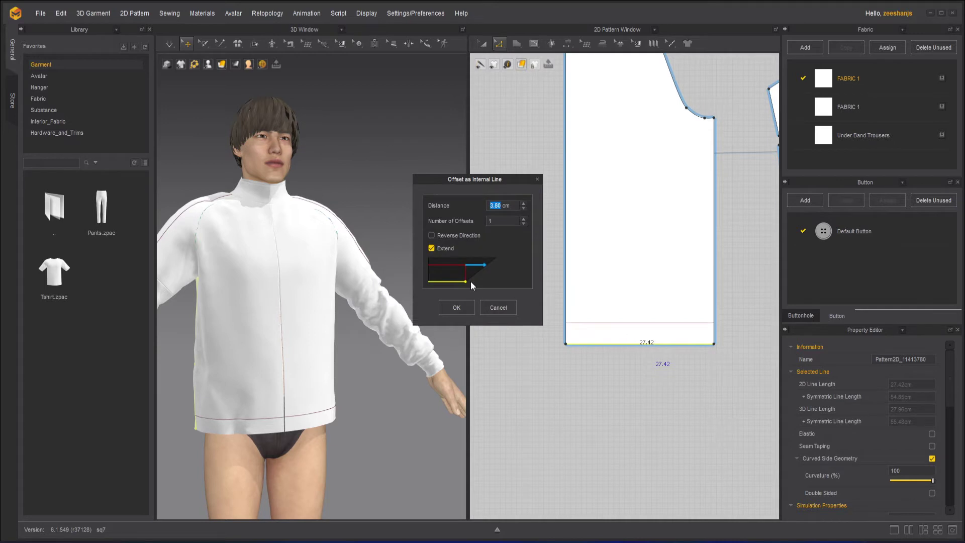
left_click(458, 307)
- Cut and sew the back panel along its internal hem line
scroll(638, 392, "down", 4)
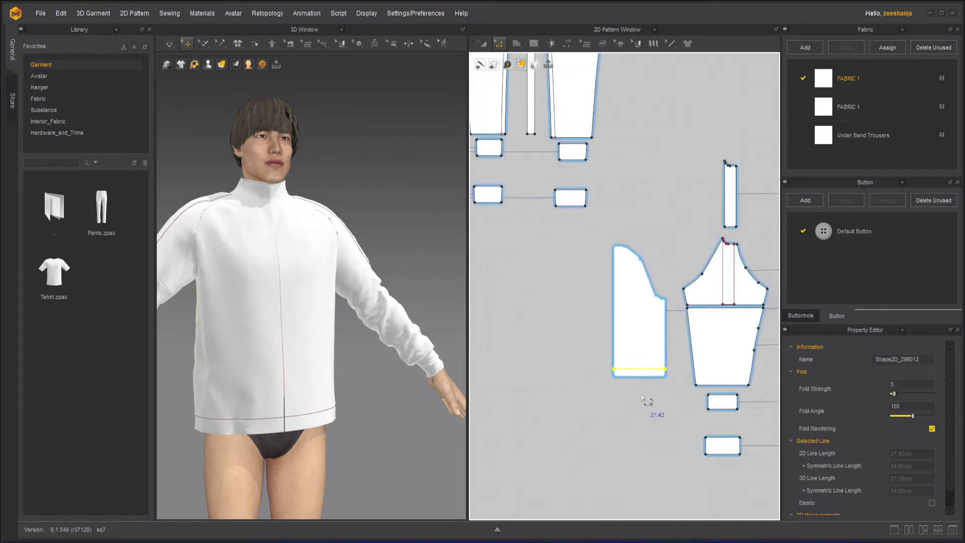
right_click(635, 369)
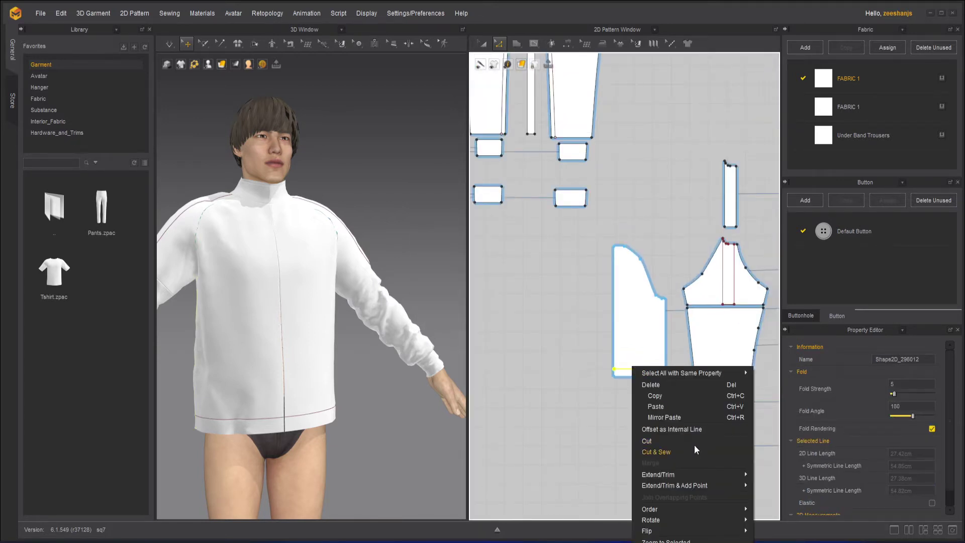
left_click(689, 454)
- Cut and sew the front panels along their internal hem line
scroll(604, 376, "up", 4)
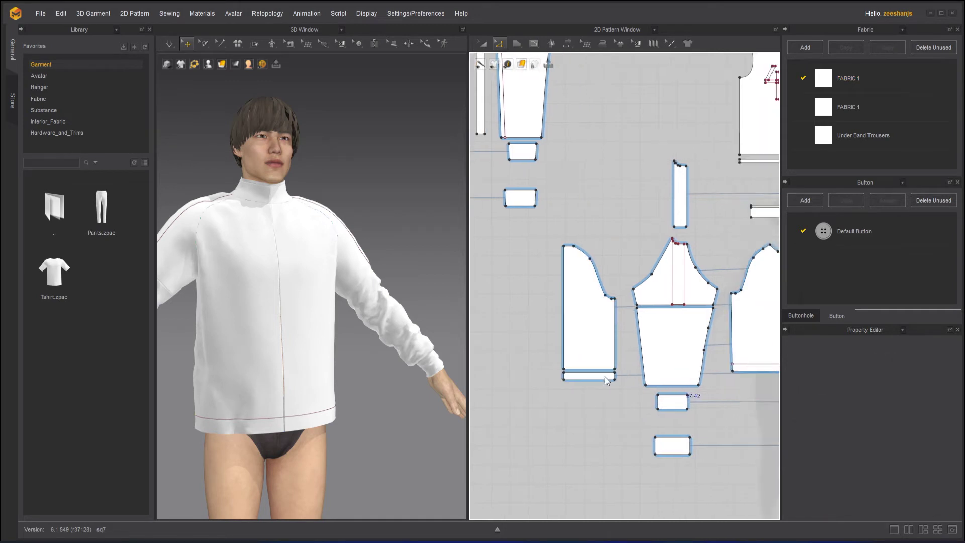
scroll(640, 374, "up", 2)
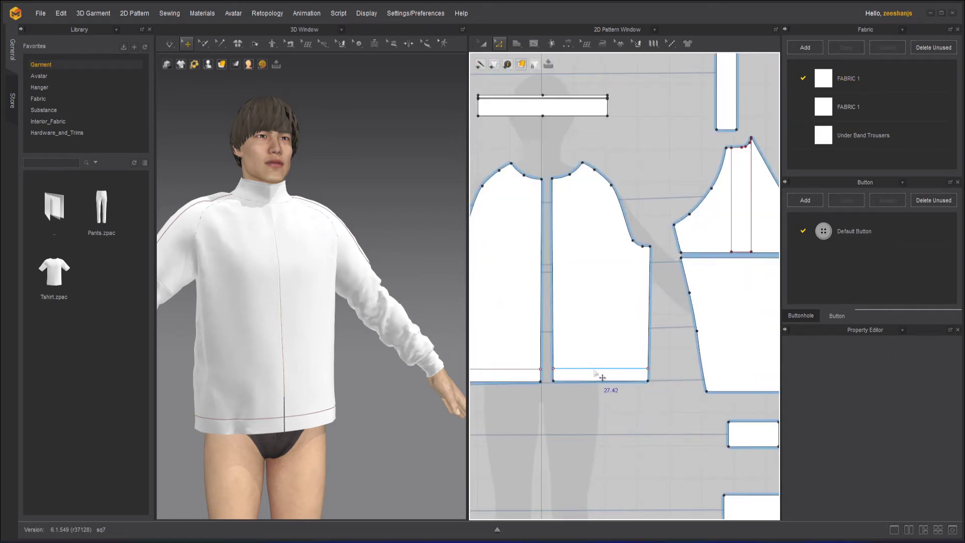
left_click(626, 374)
right_click(606, 368)
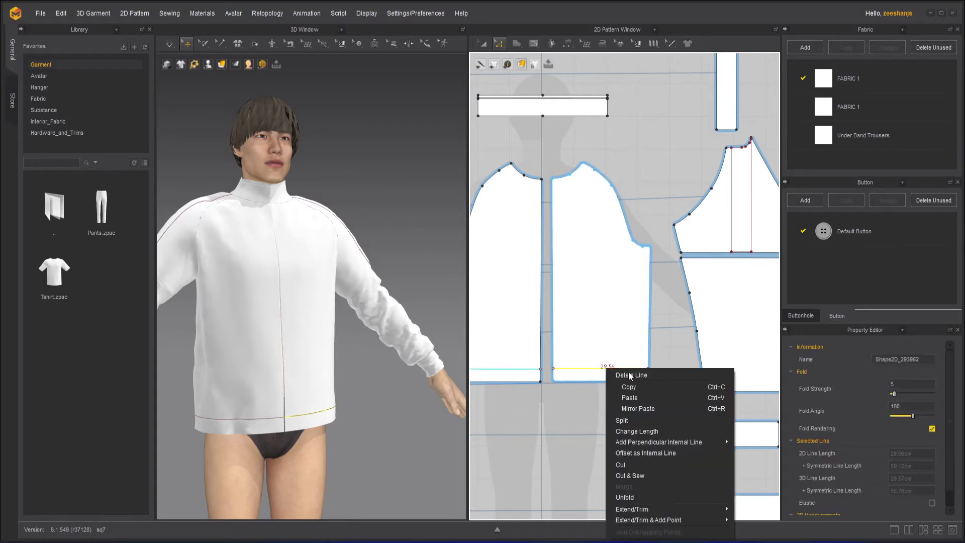
left_click(661, 474)
- Narrow the separate back hem band evenly from both ends
scroll(581, 410, "down", 5)
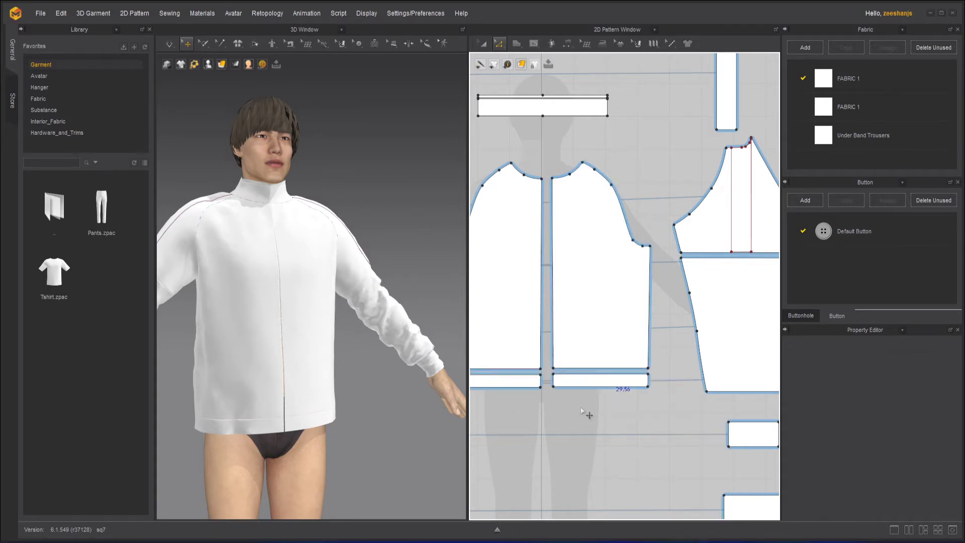
scroll(576, 421, "up", 5)
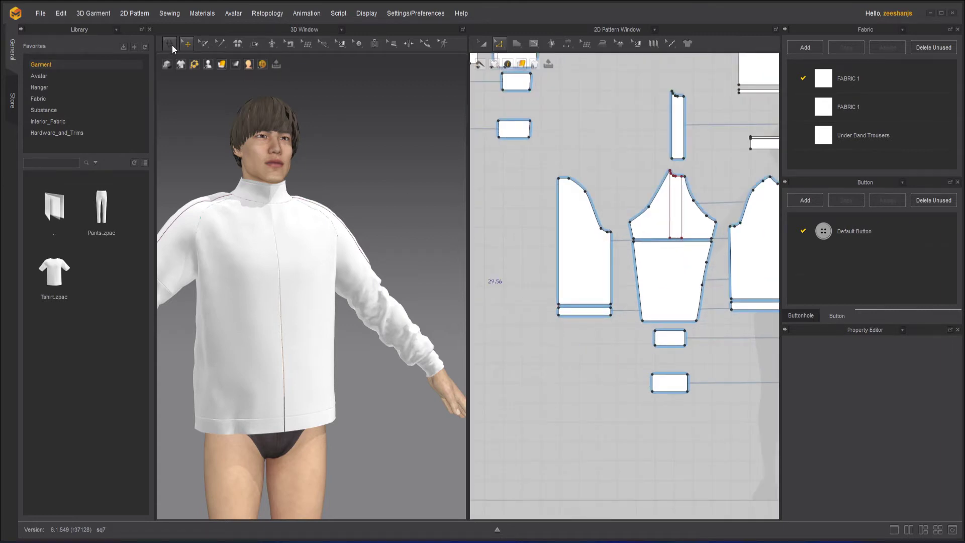
left_click(167, 64)
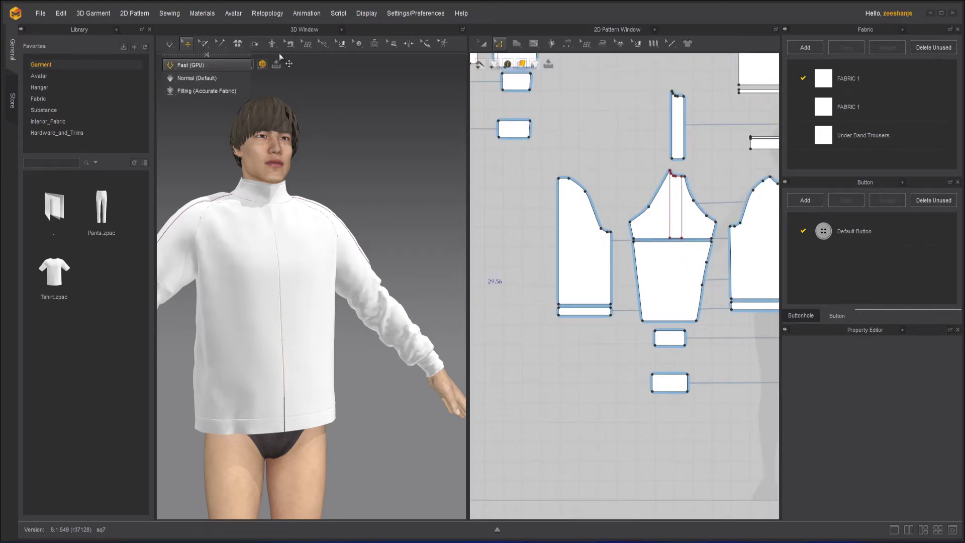
left_click(483, 44)
scroll(637, 273, "up", 3)
left_click(563, 347)
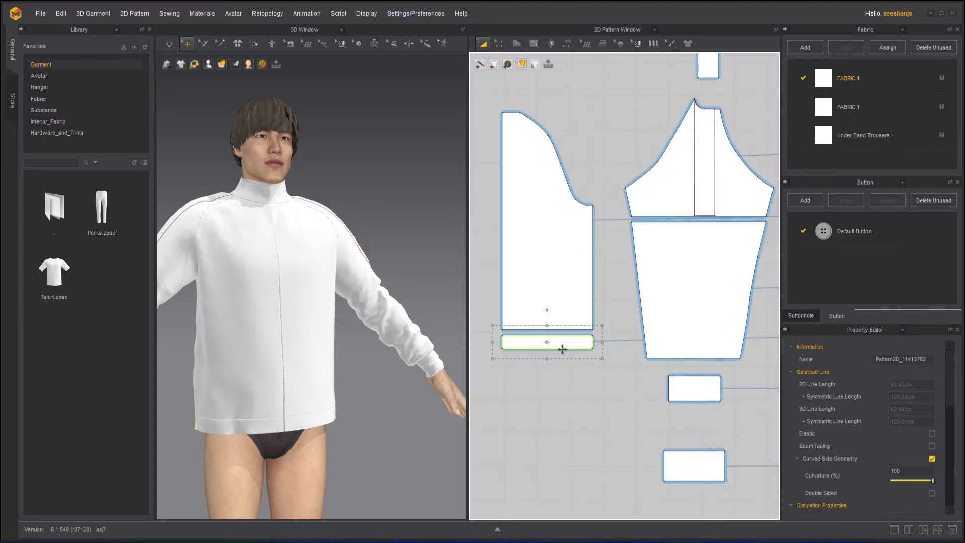
scroll(555, 347, "up", 3)
scroll(546, 344, "down", 2)
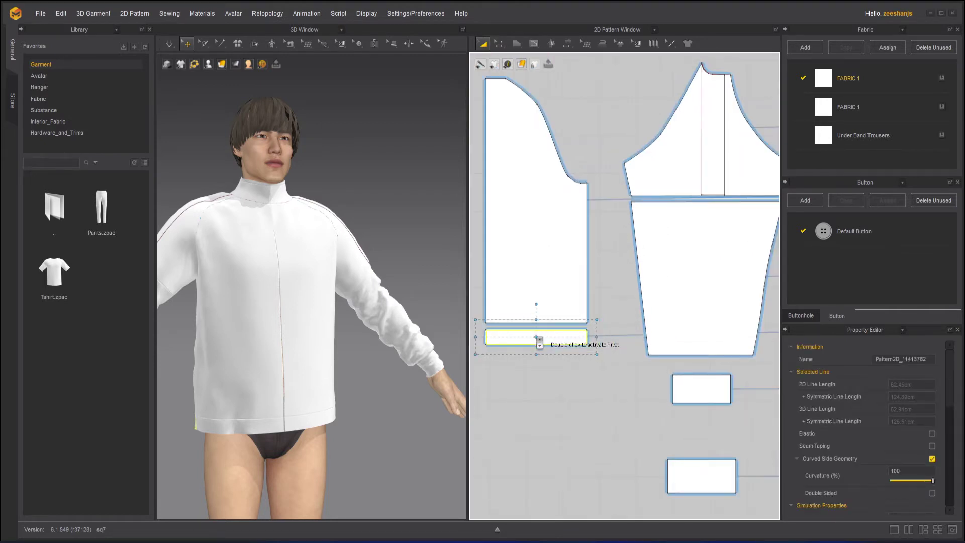
scroll(338, 390, "down", 2)
right_click_drag(286, 404, 426, 408)
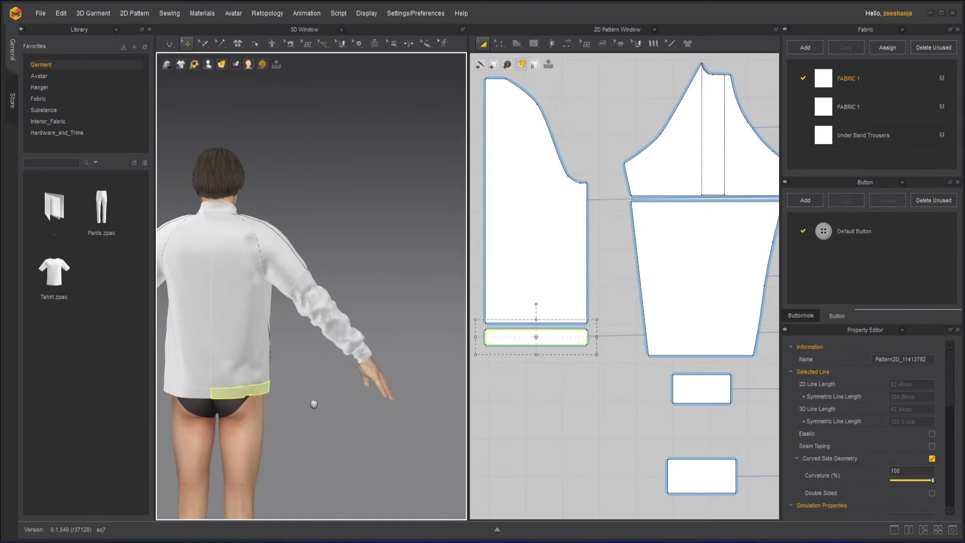
middle_click_drag(260, 396, 309, 402)
scroll(308, 403, "up", 2)
right_click_drag(368, 444, 320, 438)
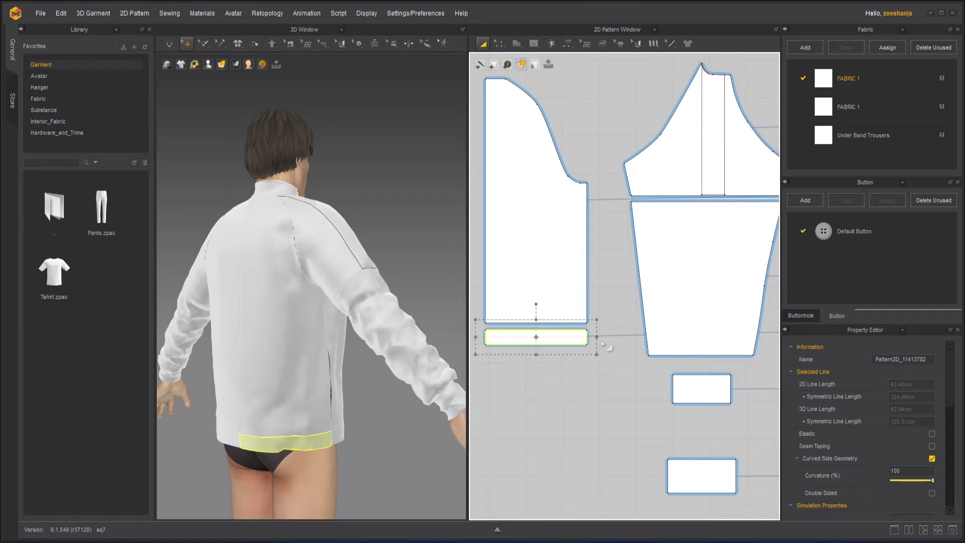
left_click_drag(596, 337, 576, 341, "ctrl")
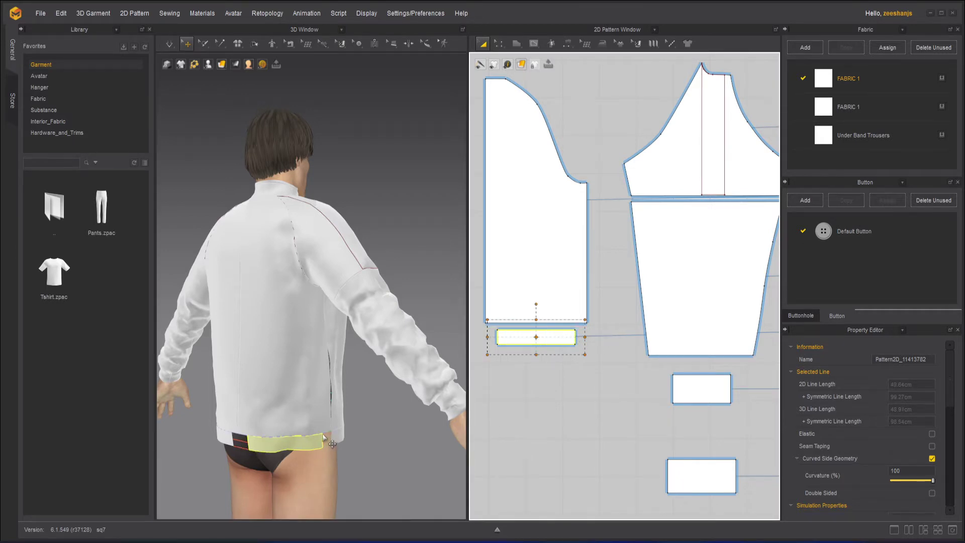
- Narrow the mirrored front hem bands evenly from both ends, like the back band
scroll(596, 389, "down", 5)
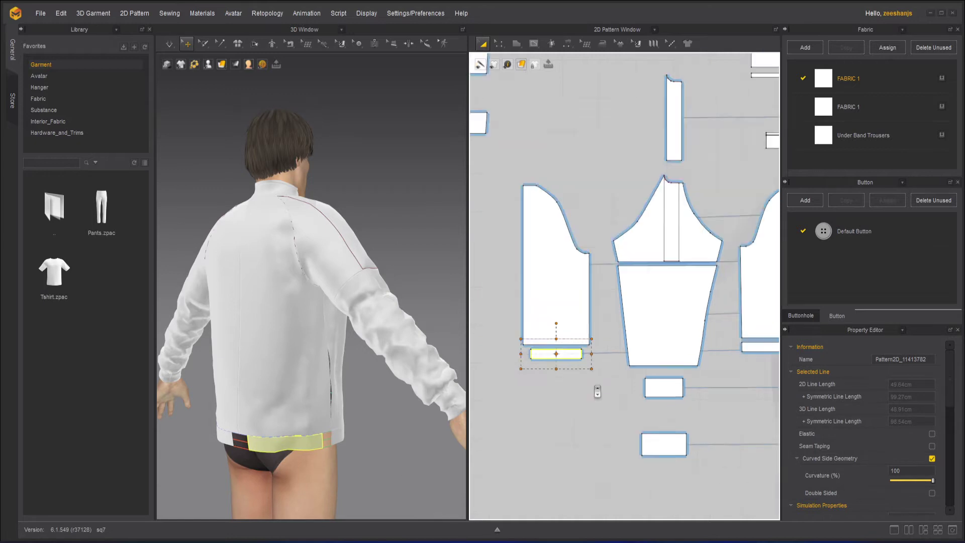
scroll(632, 330, "up", 5)
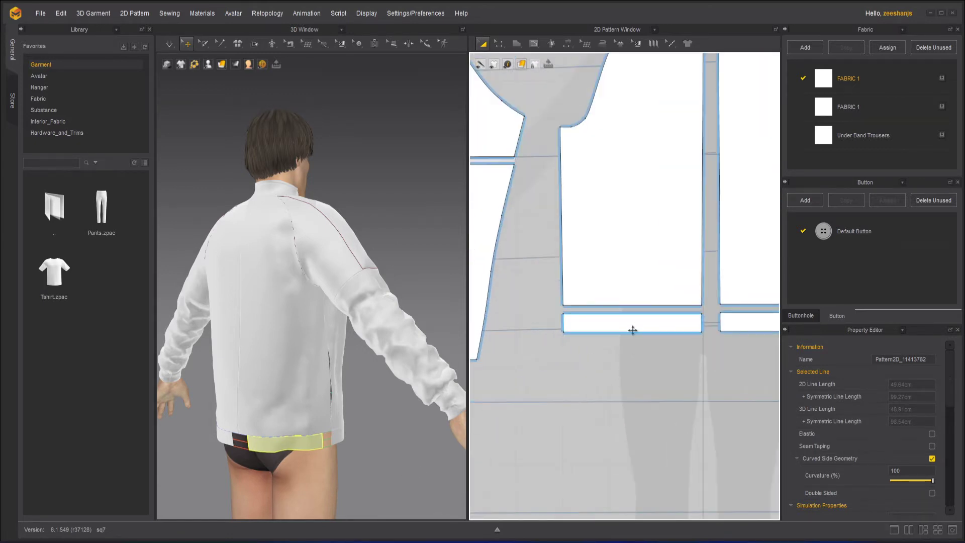
left_click(632, 328)
right_click_drag(383, 393, 186, 435)
left_click_drag(709, 324, 692, 326)
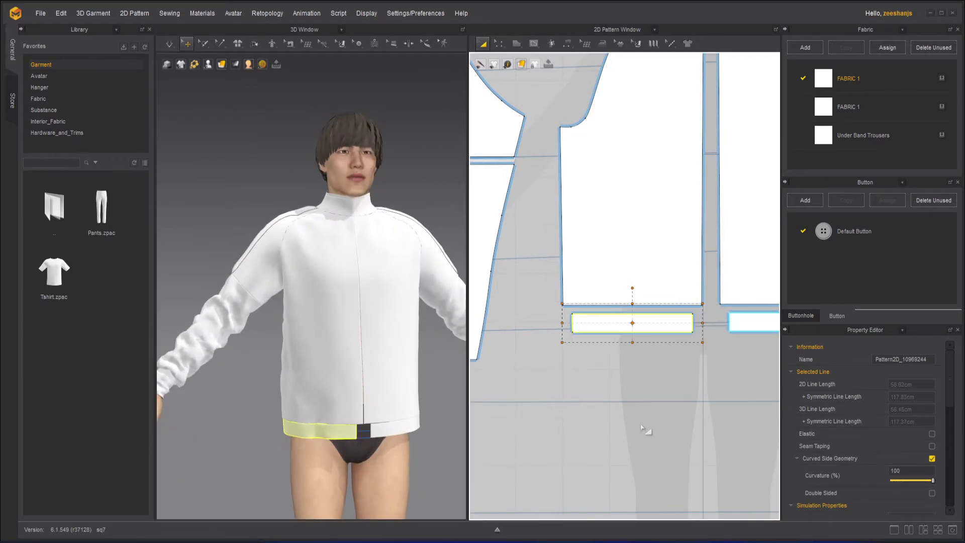
- Simulate the garment so the narrowed hem bands pull in against the body panels
right_click_drag(332, 482, 420, 457)
left_click(418, 452)
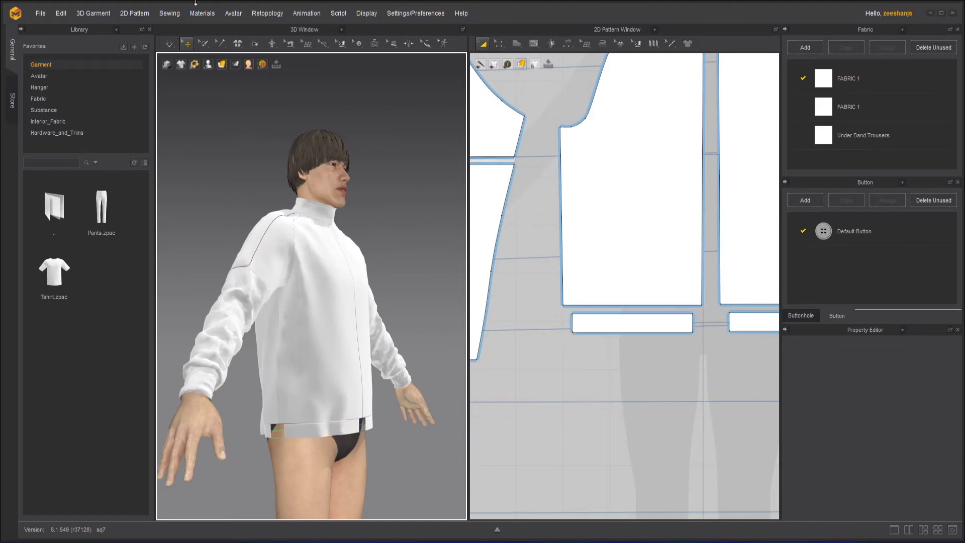
left_click(170, 45)
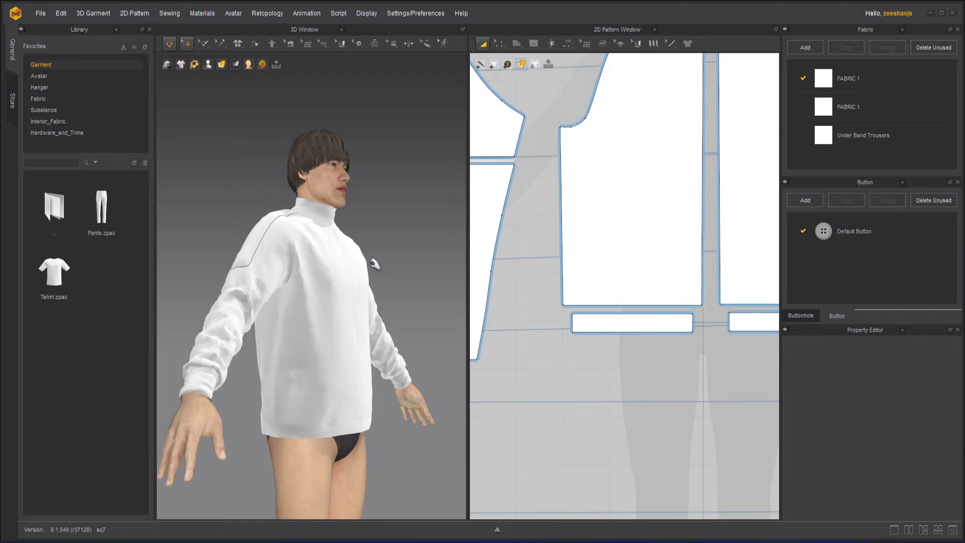
key("space")
mouse_move(306, 388)
right_mouse_down()
mouse_move(259, 392)
mouse_move(510, 400)
mouse_move(523, 383)
mouse_move(293, 388)
right_mouse_up()
key("space")
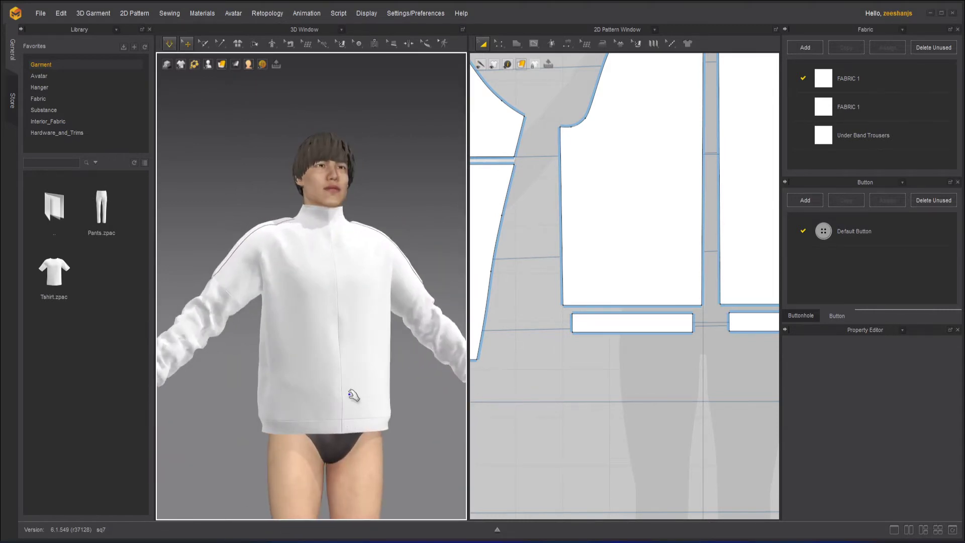
- Layer-clone all front and back hem bands as over layers, placing the copies about 63.5 cm below the originals
left_click(606, 330)
scroll(614, 329, "down", 6)
right_click_drag(617, 383, 644, 381)
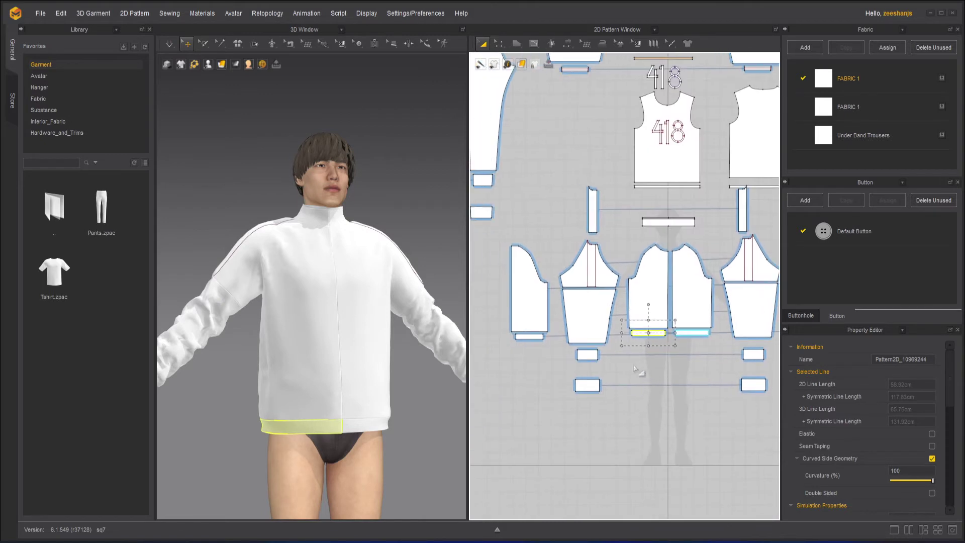
left_click(687, 333, "shift")
left_click(529, 337, "shift")
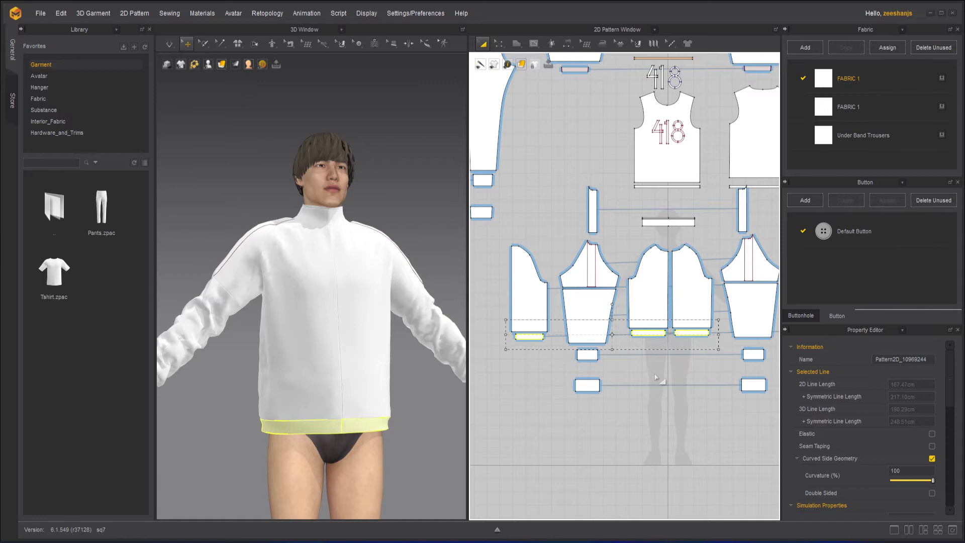
right_click_drag(656, 377, 536, 388)
right_click(683, 344)
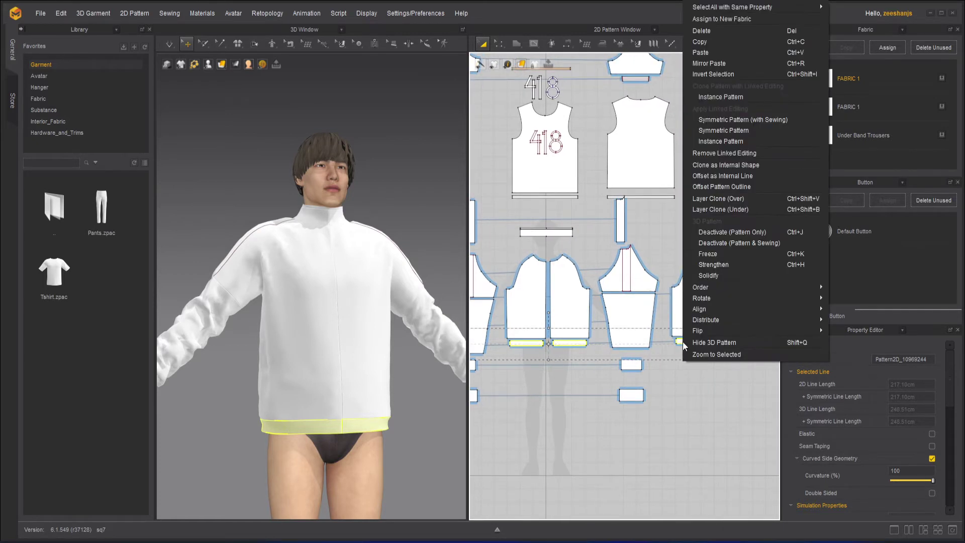
left_click(736, 198)
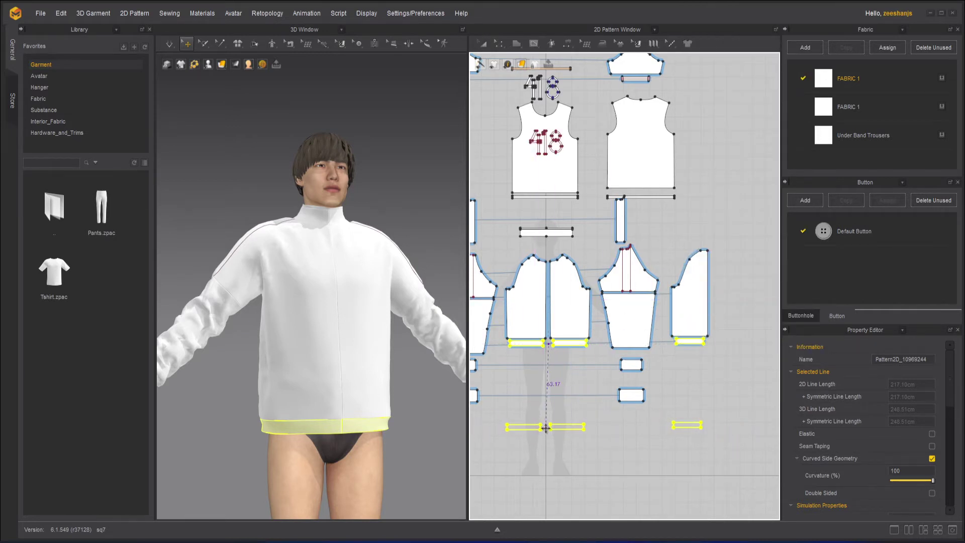
left_click_drag(546, 427, 549, 429)
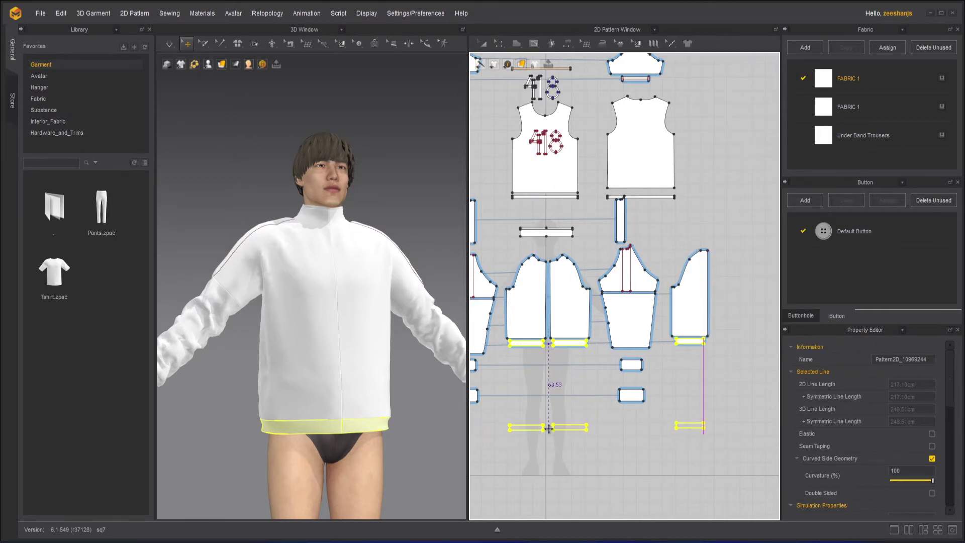
left_click(551, 472)
left_click(565, 472)
- Remove the linked editing from the left-hand back hem band and its layer clone in the pattern layout
middle_click_drag(544, 452, 634, 427)
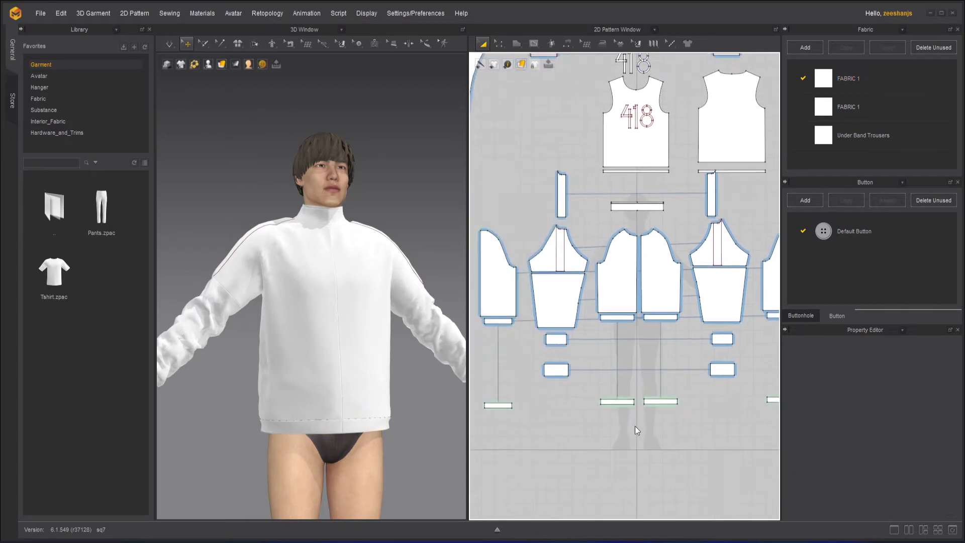
scroll(534, 399, "up", 2)
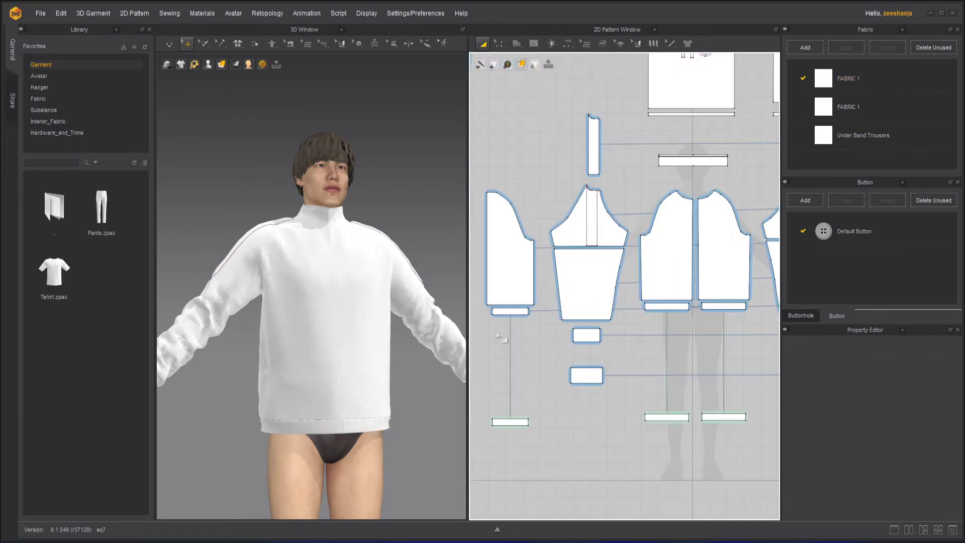
left_click(510, 305)
left_click(518, 338)
left_click(515, 311)
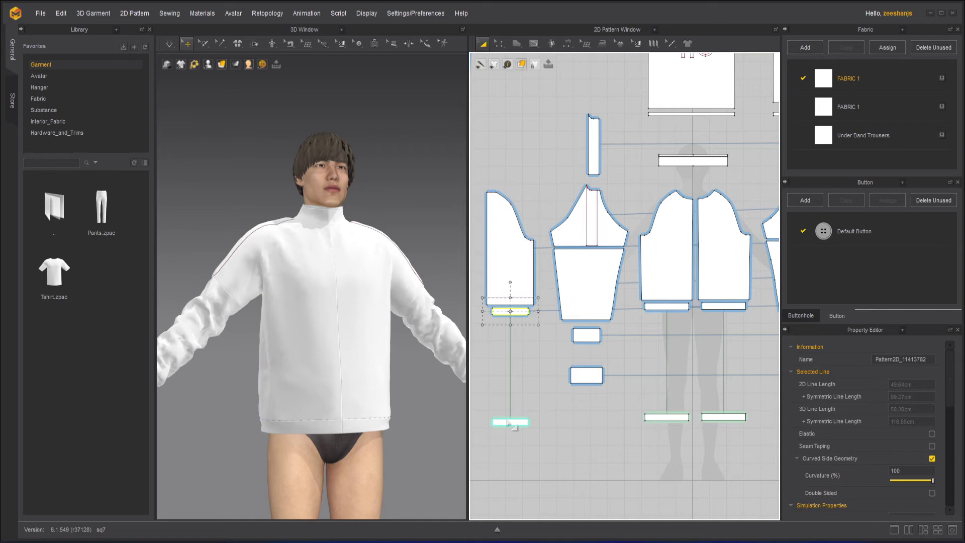
left_click(510, 422, "shift")
right_click(508, 424)
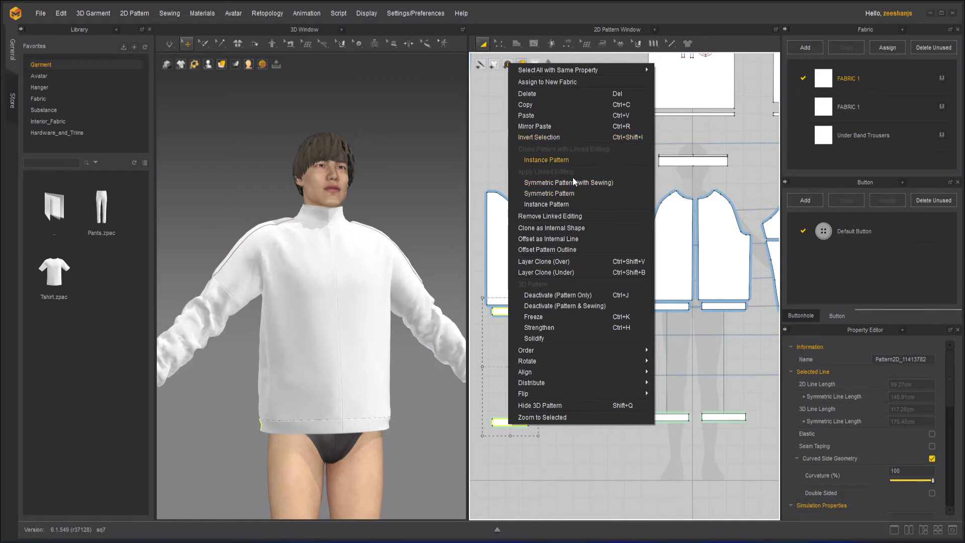
left_click(566, 213)
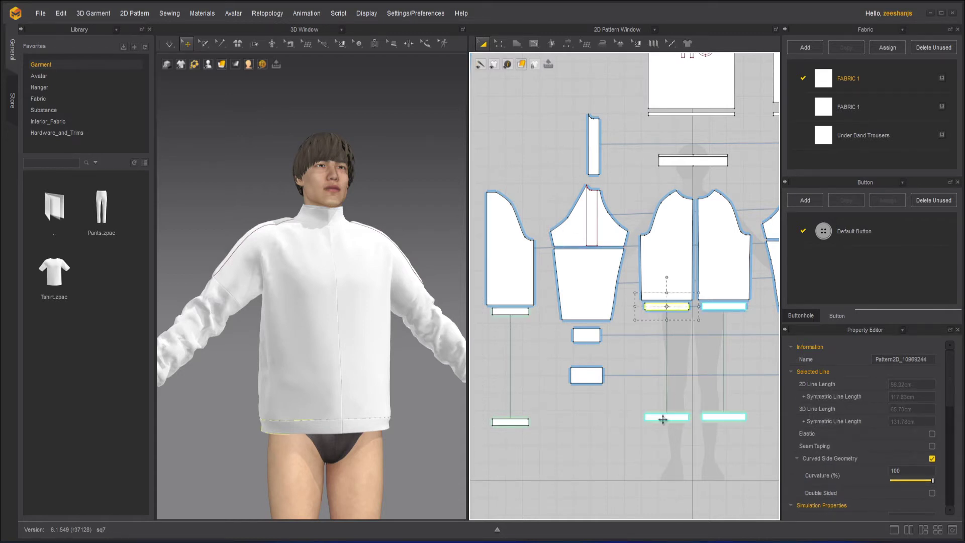
- Remove the linked editing from each of the two front hem bands together with its layer clone
left_click(666, 417)
right_click(666, 422)
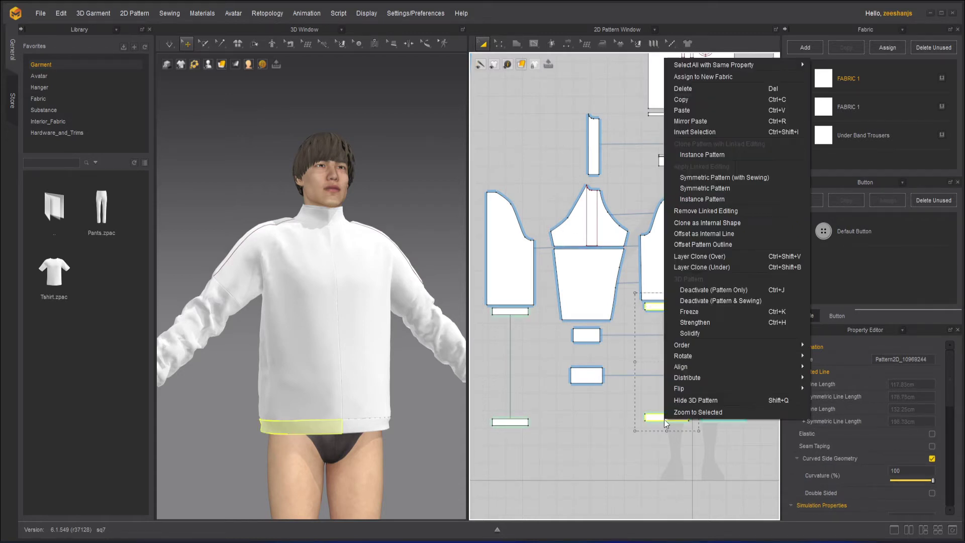
left_click(713, 211)
left_click(720, 306)
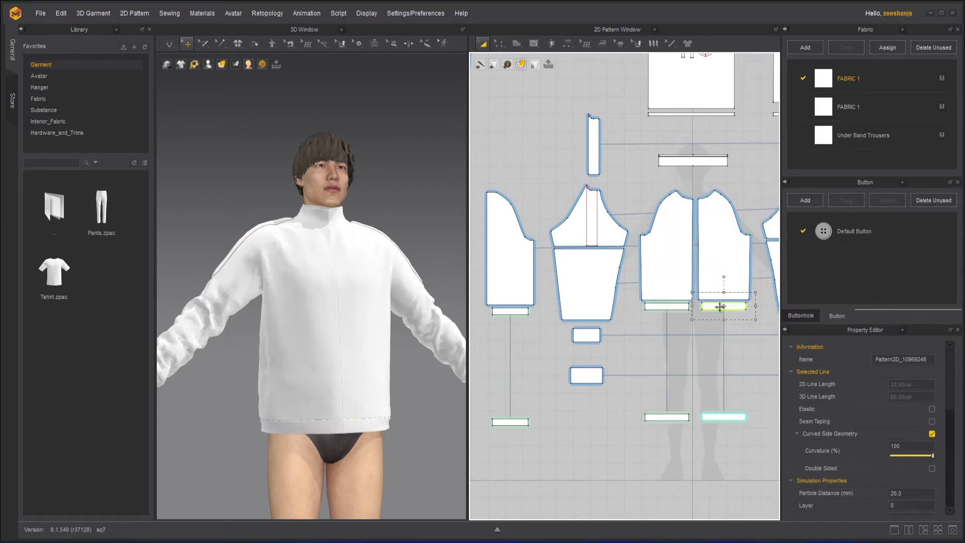
left_click(718, 418, "shift")
right_click(716, 420)
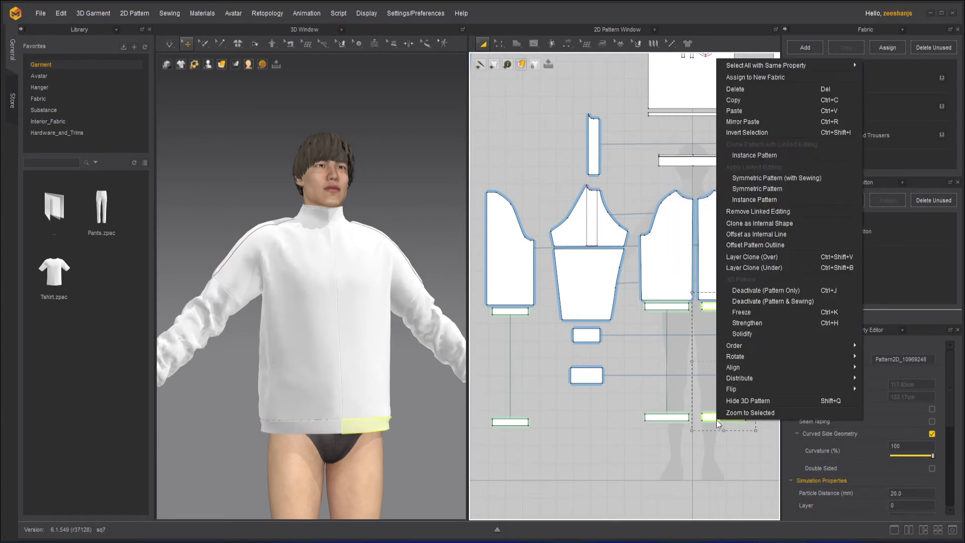
left_click(758, 214)
- Remove the linked editing from the right-hand back hem band and its layer clone
middle_click_drag(683, 458, 492, 448)
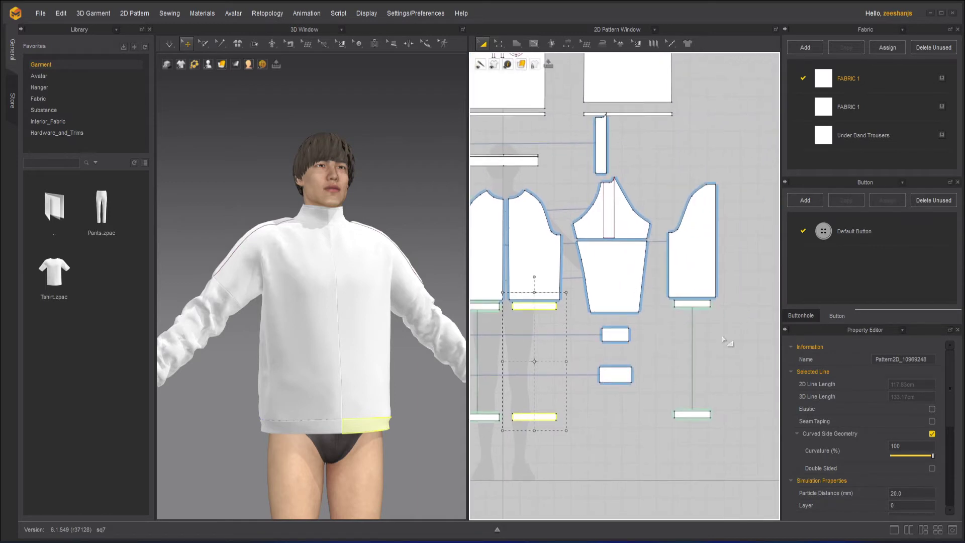
left_click(697, 303)
left_click(703, 414, "shift")
right_click(702, 415)
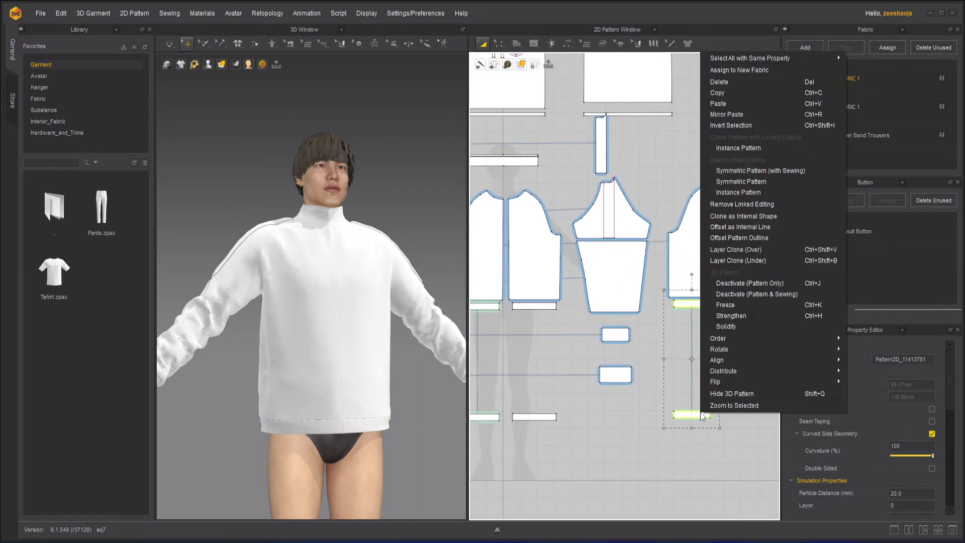
left_click(753, 210)
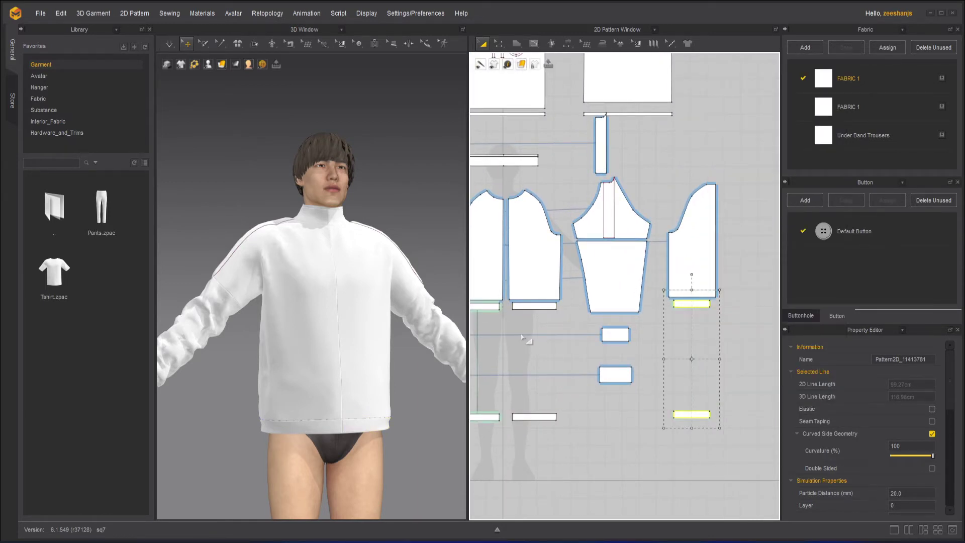
- Remove the remaining linked editing between the left-hand front hem band and its layer clone
right_click_drag(522, 336, 673, 316)
left_click(640, 293)
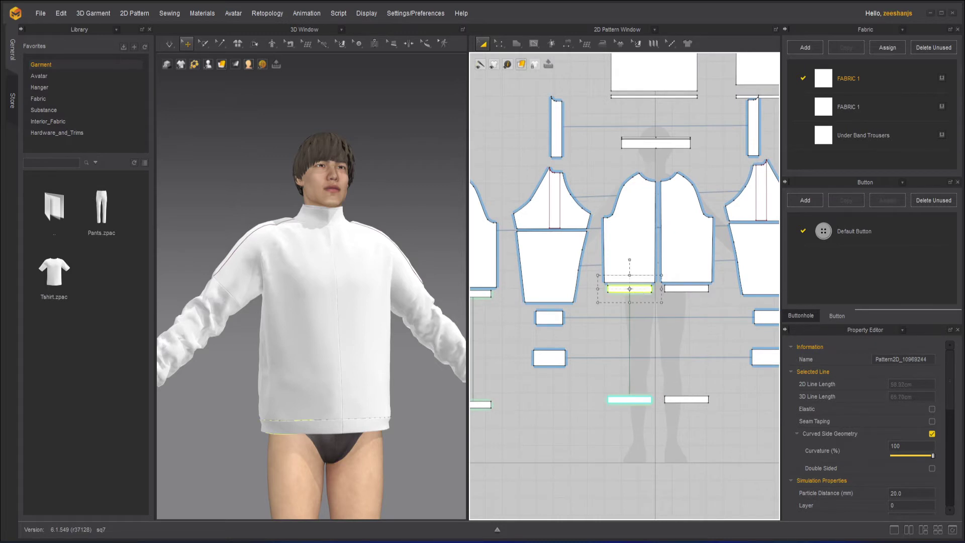
left_click(629, 400, "shift")
right_click(630, 400)
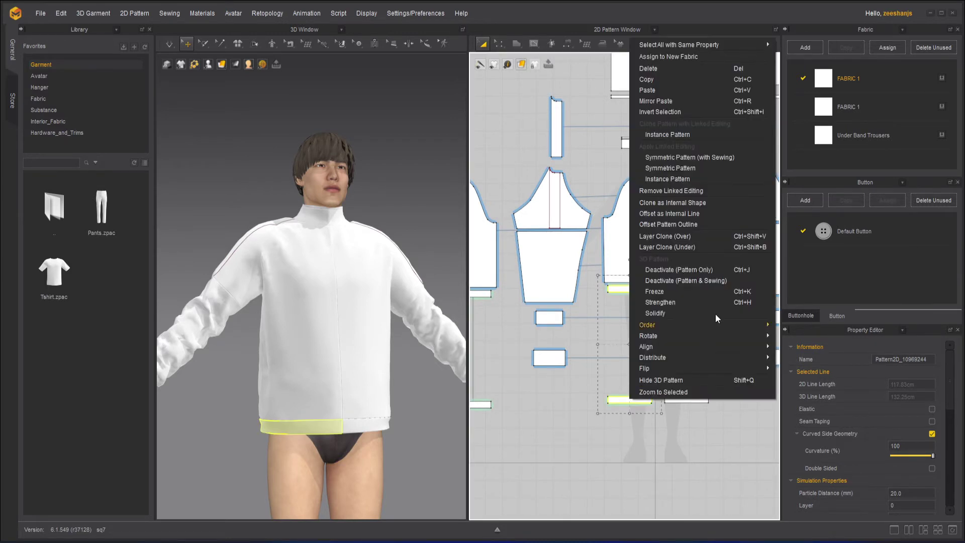
left_click(679, 189)
- Remove the remaining linked editing between the left-hand back hem band and its layer clone, then clear the selection
middle_click_drag(581, 403, 628, 400)
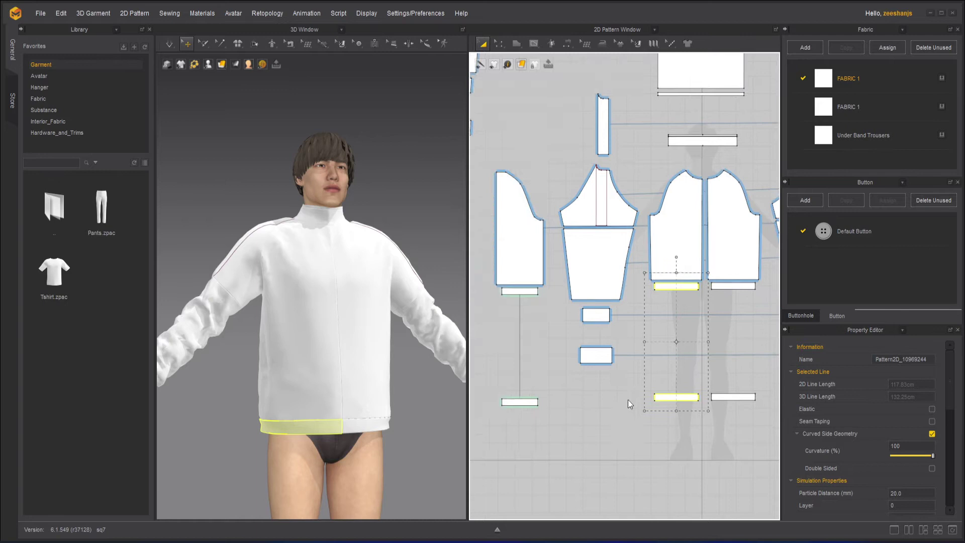
right_click_drag(629, 399, 710, 408)
left_click(609, 300)
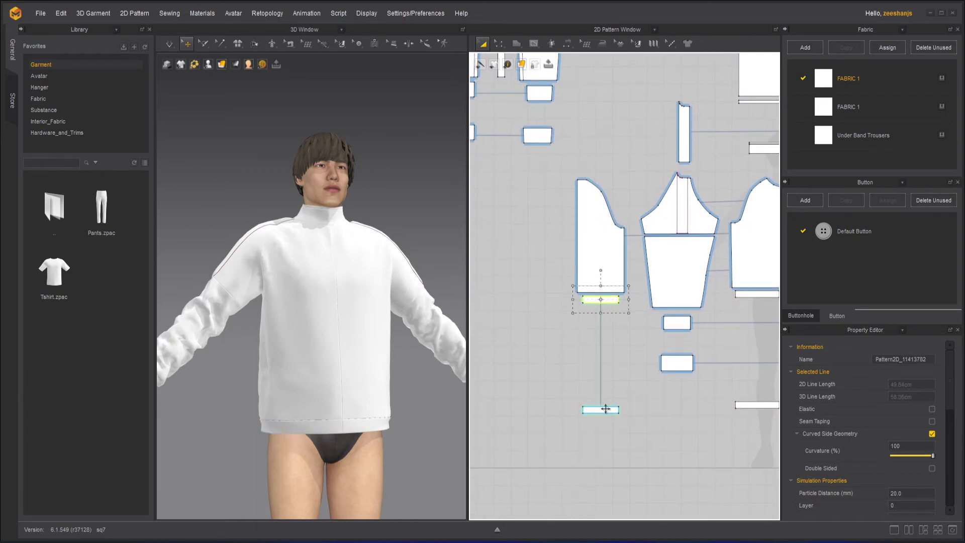
left_click(606, 408, "shift")
right_click(605, 409)
left_click(665, 201)
left_click(670, 421)
middle_click_drag(693, 410, 601, 420)
scroll(615, 367, "down", 2)
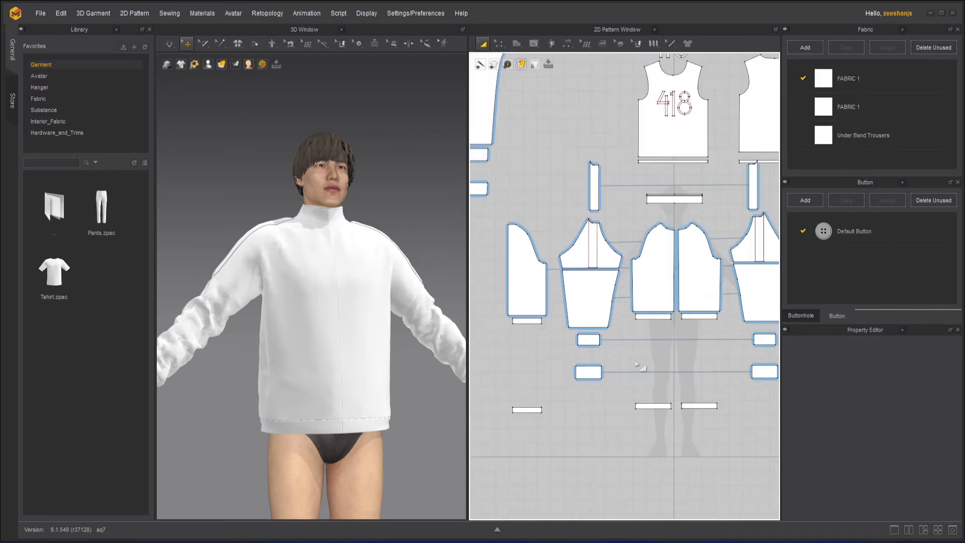
- Link the two outer hem bands under the back panels as symmetric patterns with sewing
left_click(529, 321)
middle_click_drag(672, 382, 565, 395)
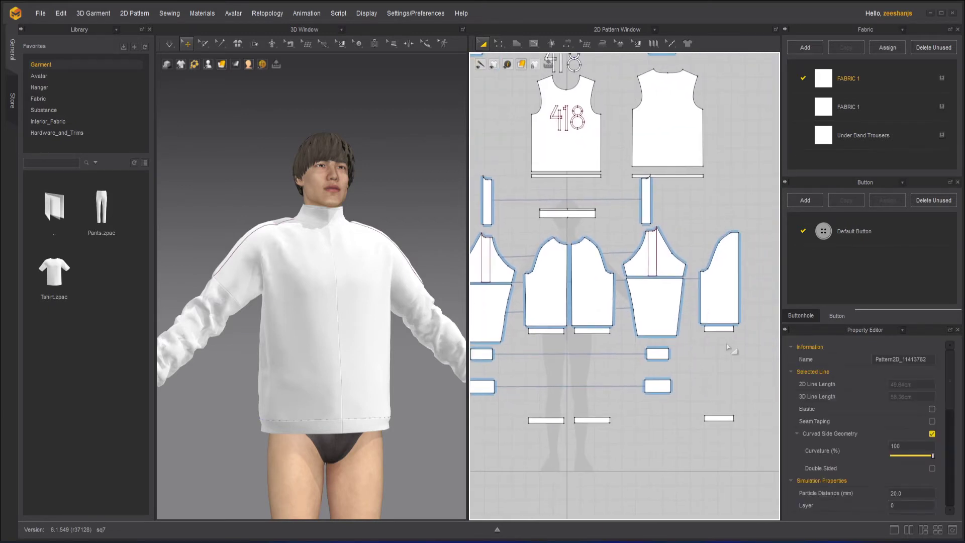
left_click(723, 329, "shift")
right_click(723, 329)
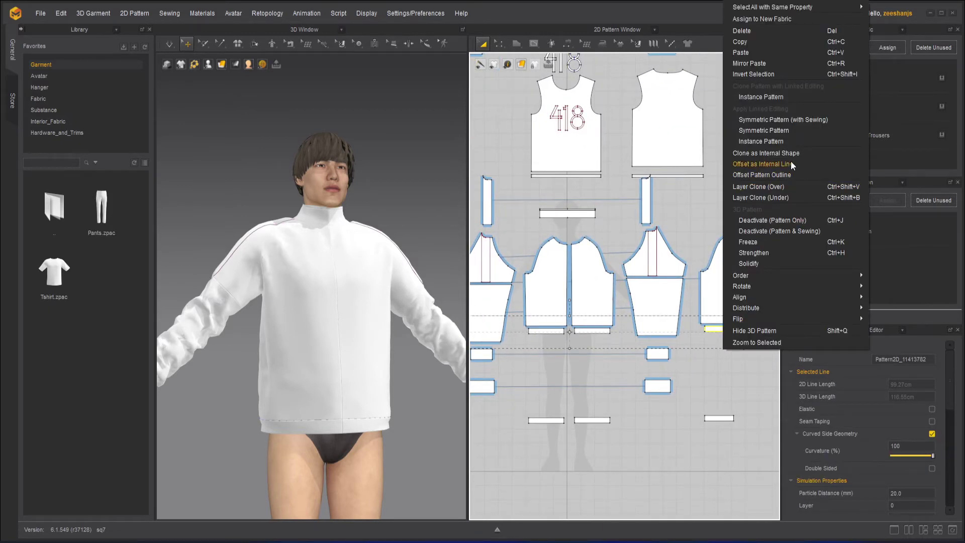
left_click(807, 120)
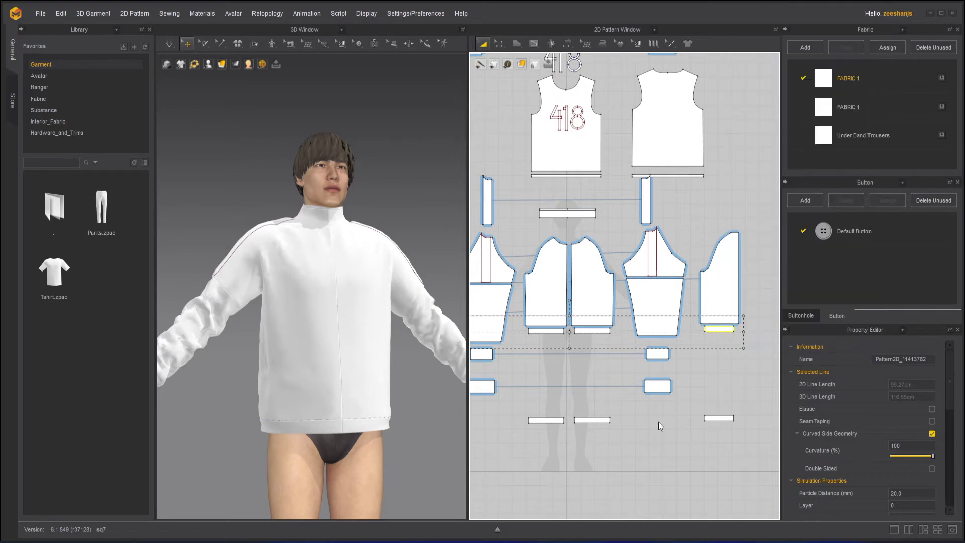
left_click(658, 422)
- Link the two hem bands directly under the front panels as symmetric patterns with sewing
left_click(546, 331)
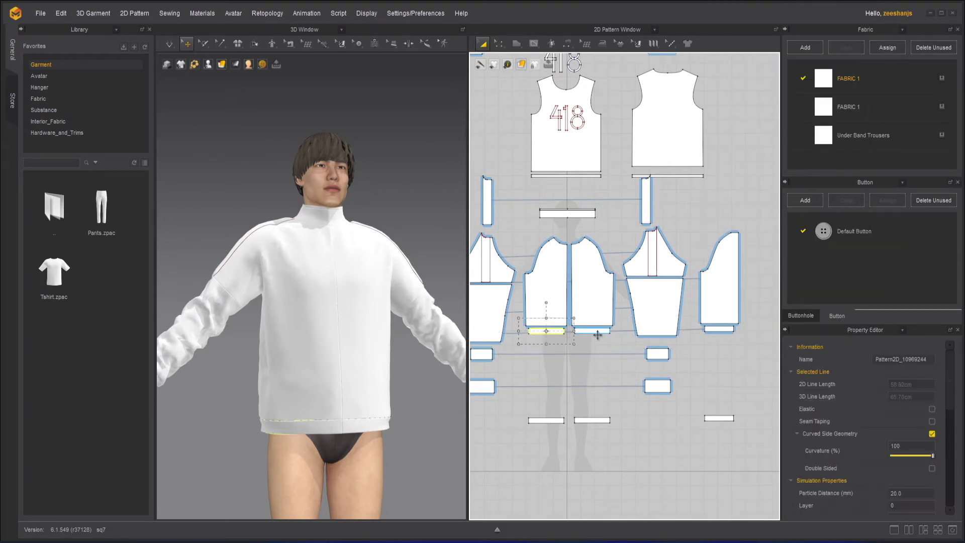
left_click(595, 331, "shift")
right_click(599, 334)
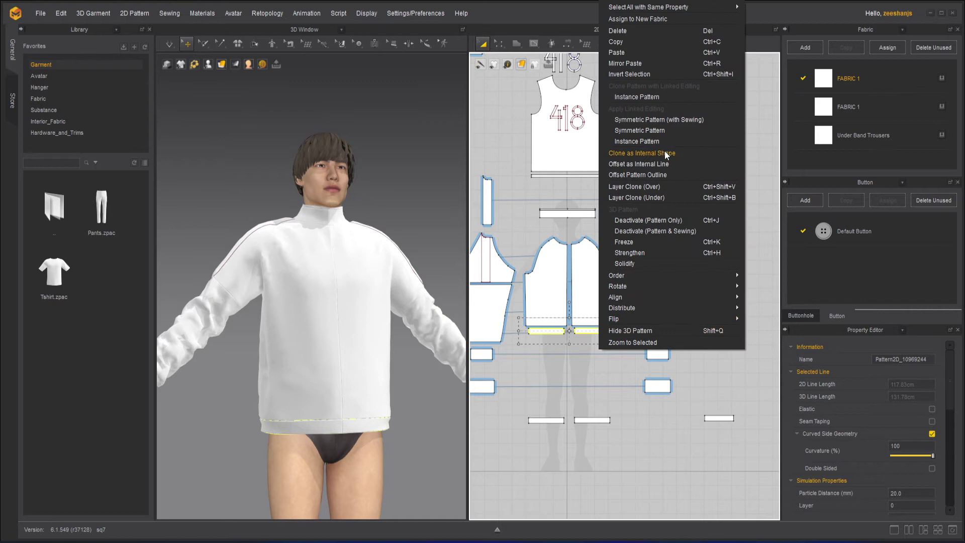
left_click(676, 120)
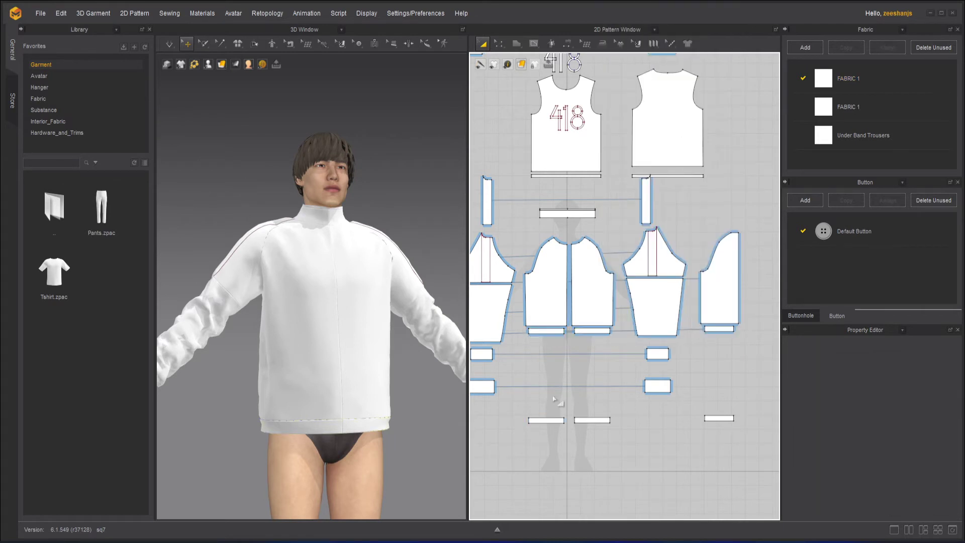
- Link the layer clones of the two front hem bands as symmetric patterns with sewing
left_click(595, 420, "shift")
right_click(595, 420)
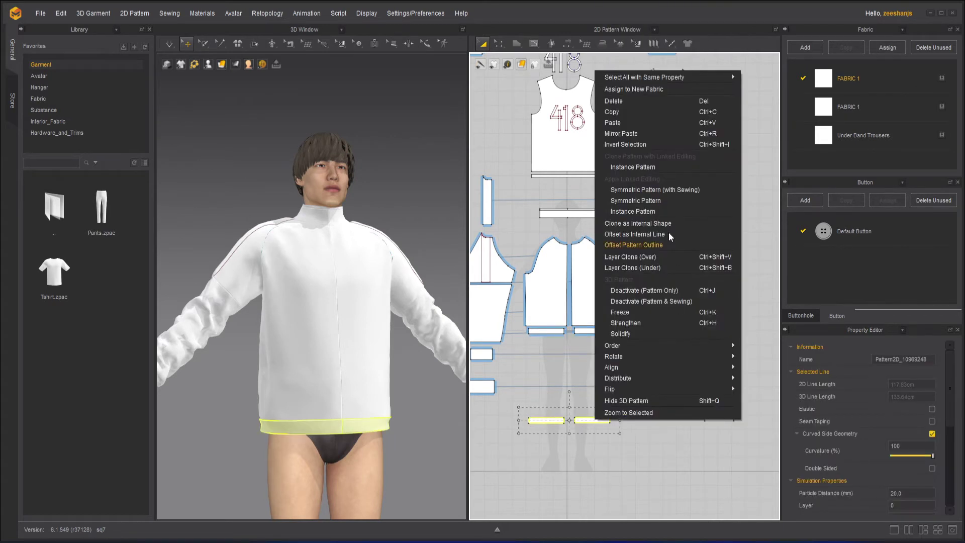
left_click(658, 190)
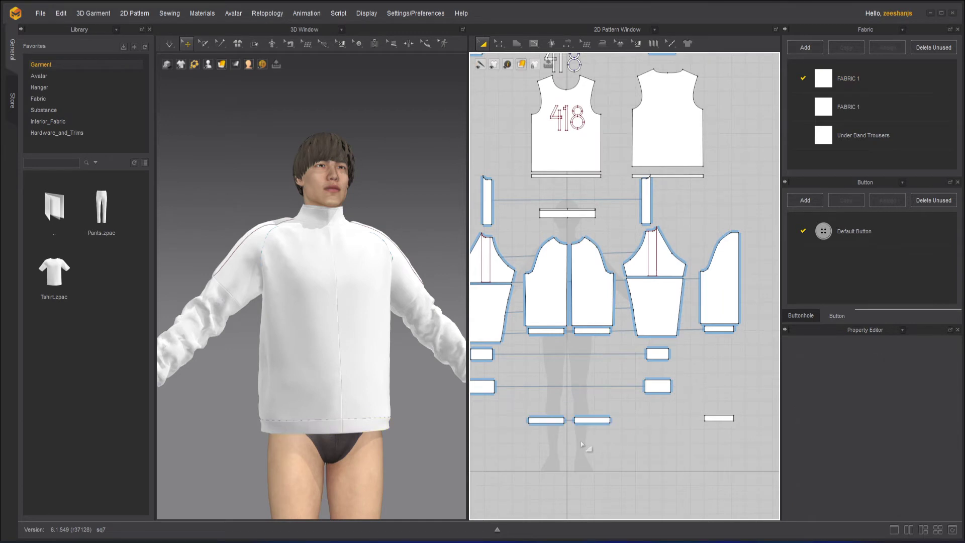
- Link the layer clones of the two back hem bands as symmetric patterns with sewing, then clear the selection
scroll(548, 445, "down", 2)
middle_click_drag(551, 448, 618, 408)
left_click(534, 392)
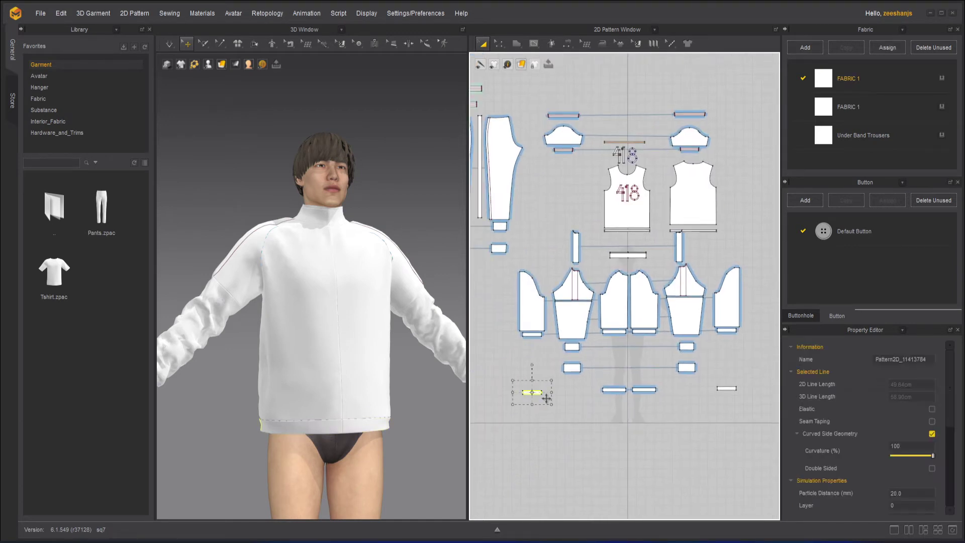
left_click(726, 388, "shift")
right_click(727, 388)
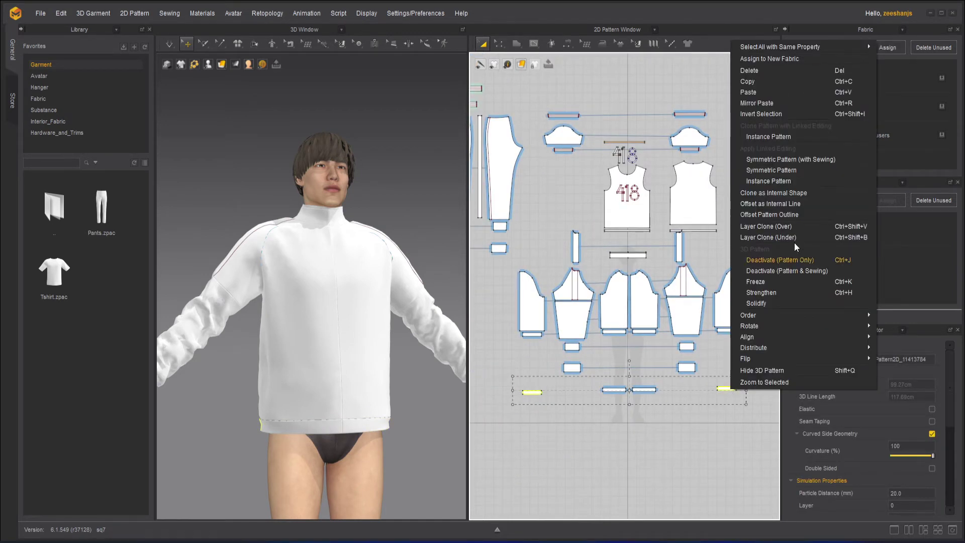
left_click(798, 161)
left_click(659, 433)
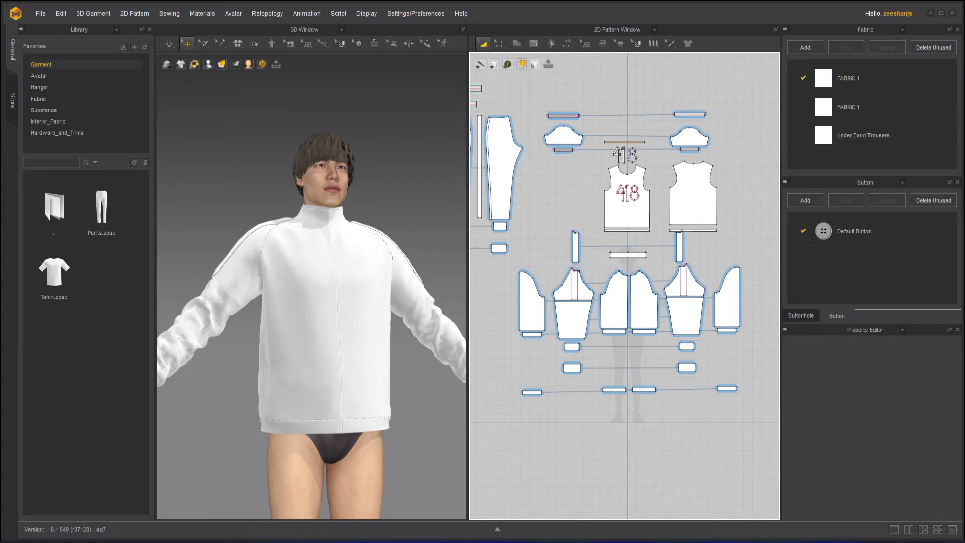
- Try to widen and heighten the left-hand front hem band's layer clone, then undo the height change
scroll(613, 360, "up", 5)
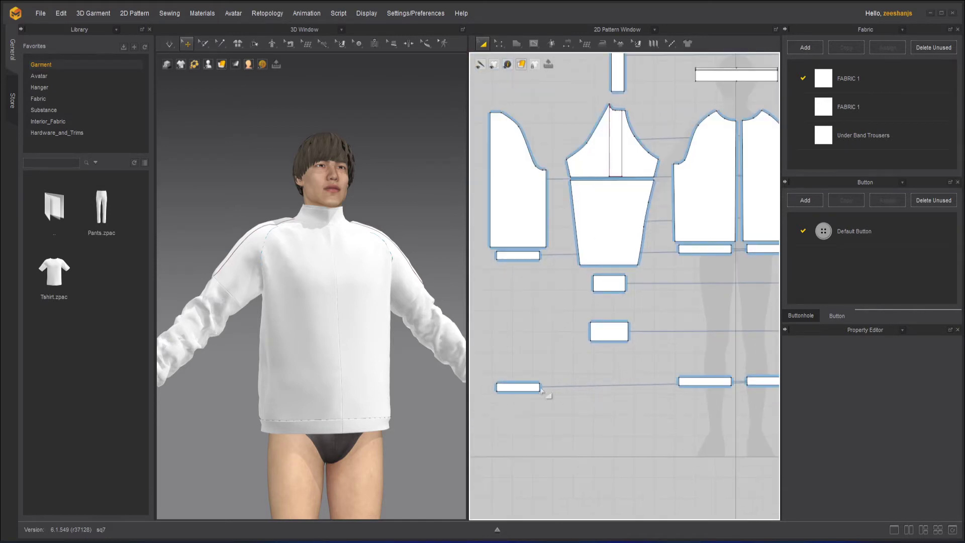
scroll(674, 387, "up", 2)
right_click_drag(696, 384, 618, 371)
scroll(617, 368, "up", 1)
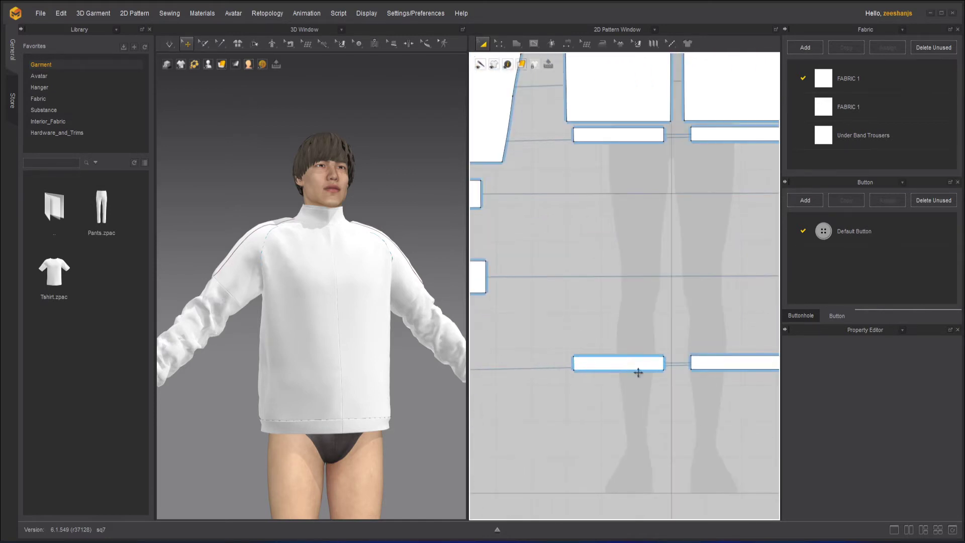
left_click(617, 366)
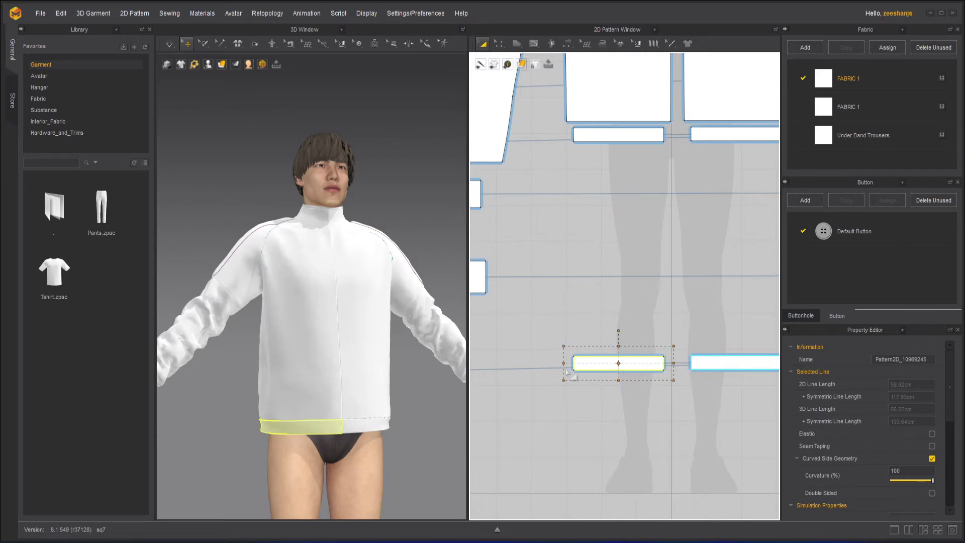
left_click_drag(565, 365, 548, 367)
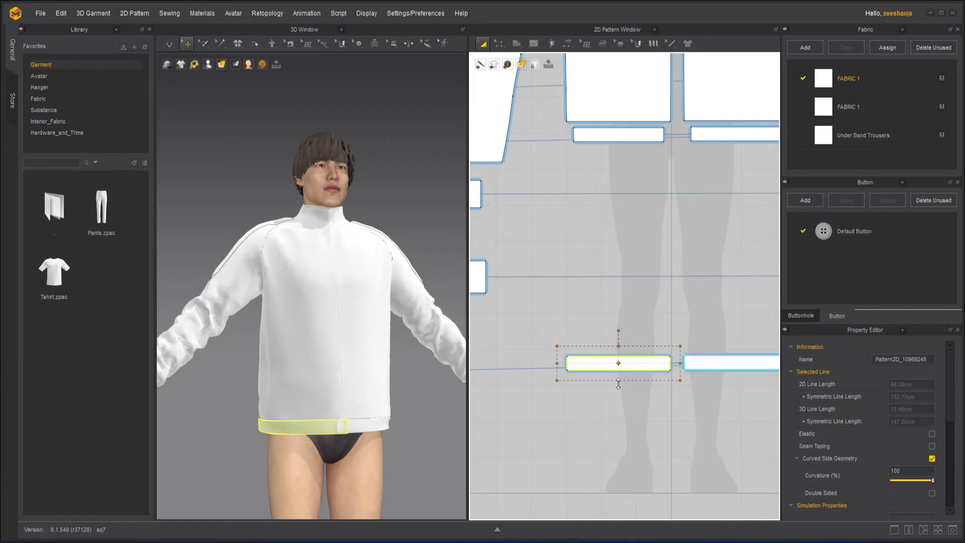
left_click_drag(618, 382, 618, 388)
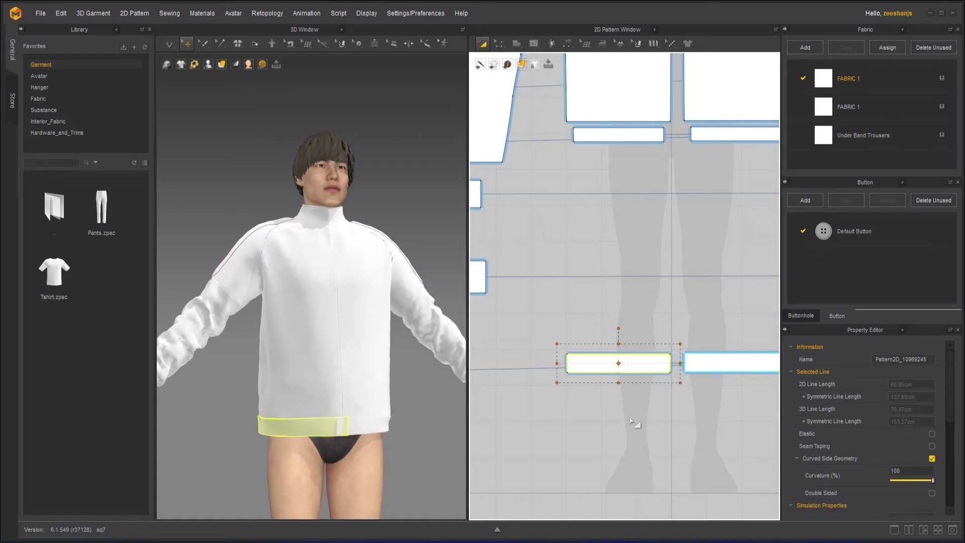
key("ctrl+z")
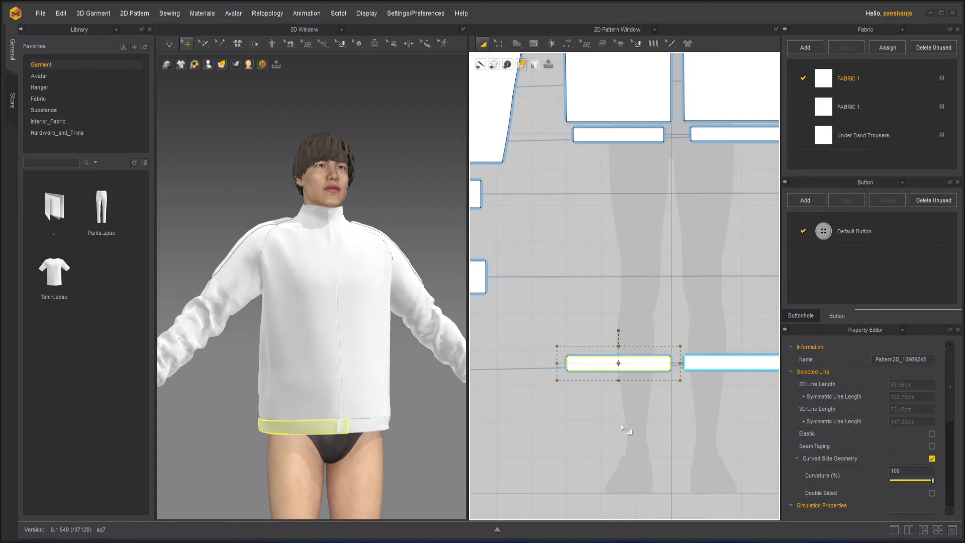
- Try to widen the left-hand back hem band's layer clone, then undo the widening of both the back and front clones
scroll(622, 412, "down", 4)
middle_click_drag(623, 413, 749, 376)
scroll(592, 360, "up", 3)
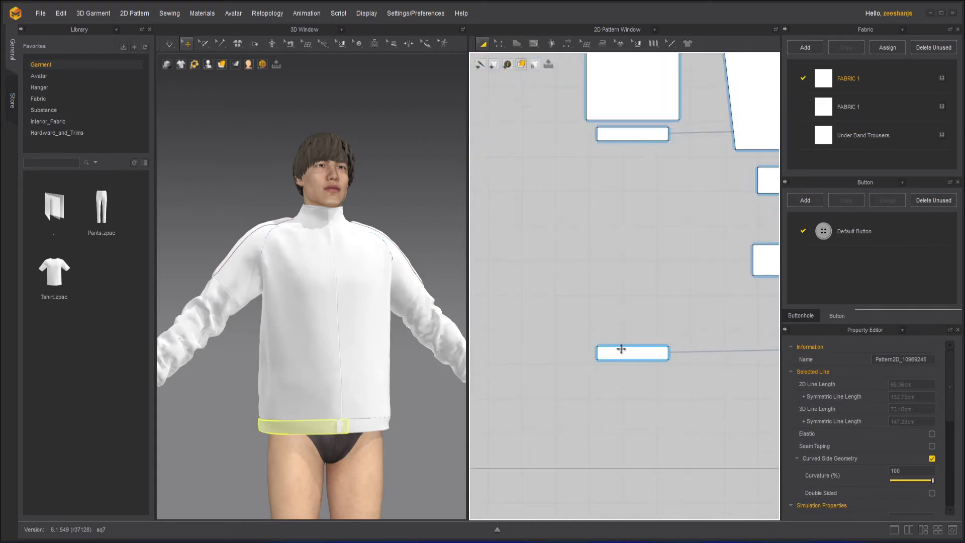
left_click(632, 352)
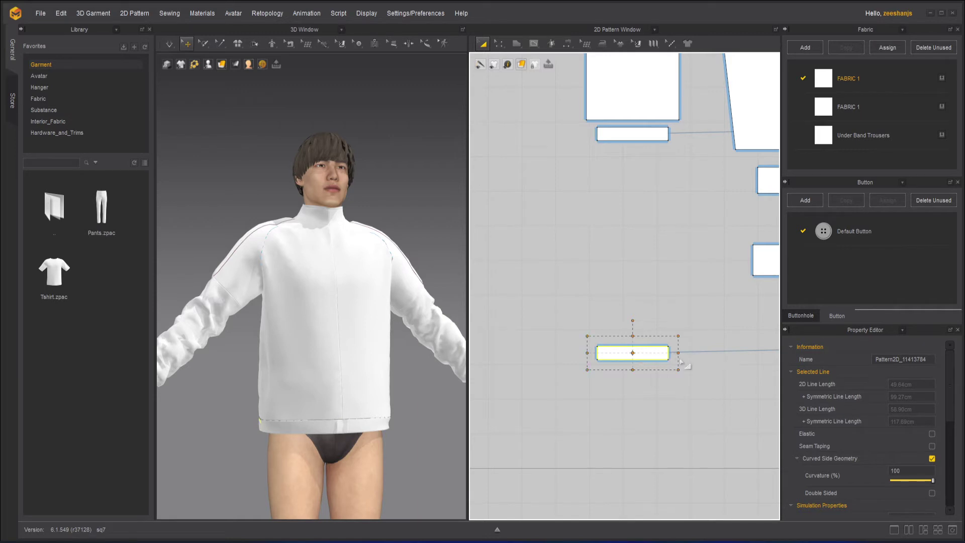
left_click_drag(682, 354, 691, 383)
scroll(695, 391, "down", 5)
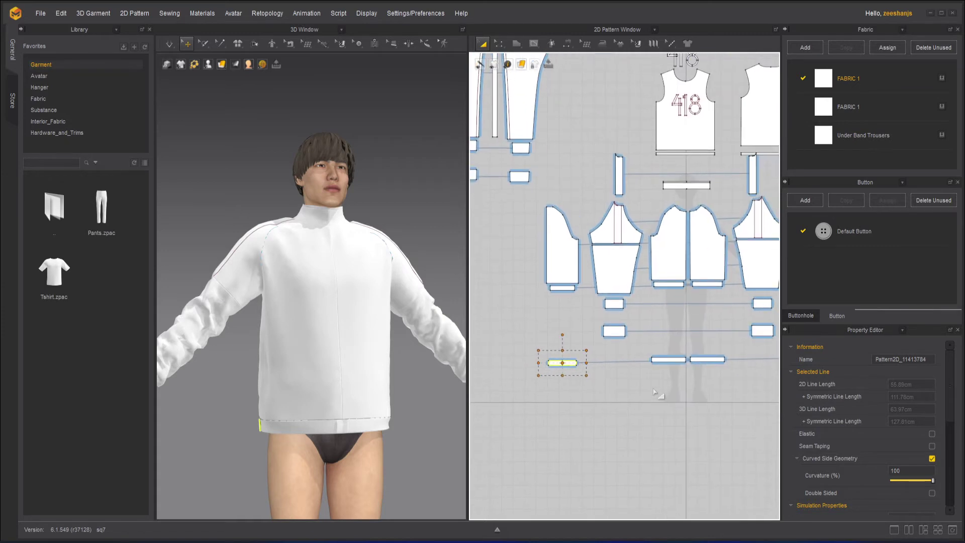
key("ctrl+z")
key("ctrl+z")
key("ctrl+z")
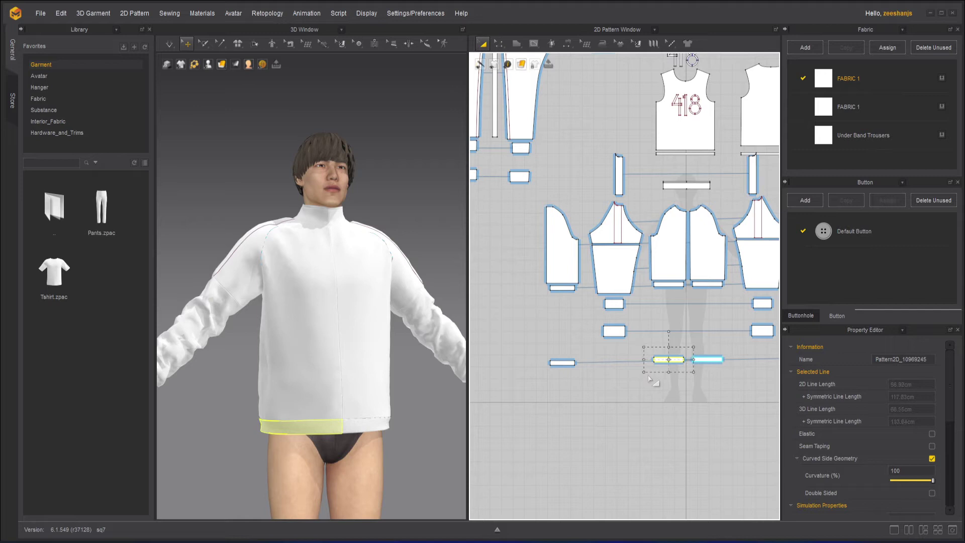
- Select the left-hand front and back layer clones together, scale them slightly wider and taller, and clear the selection
left_click(653, 382)
left_click(670, 359)
left_click(563, 364, "shift")
scroll(598, 378, "up", 3)
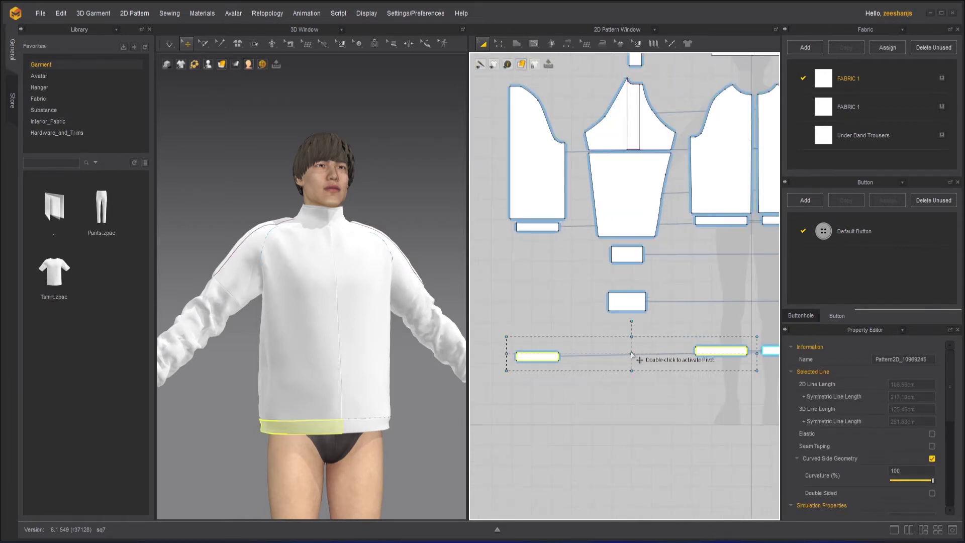
left_click_drag(756, 354, 743, 355)
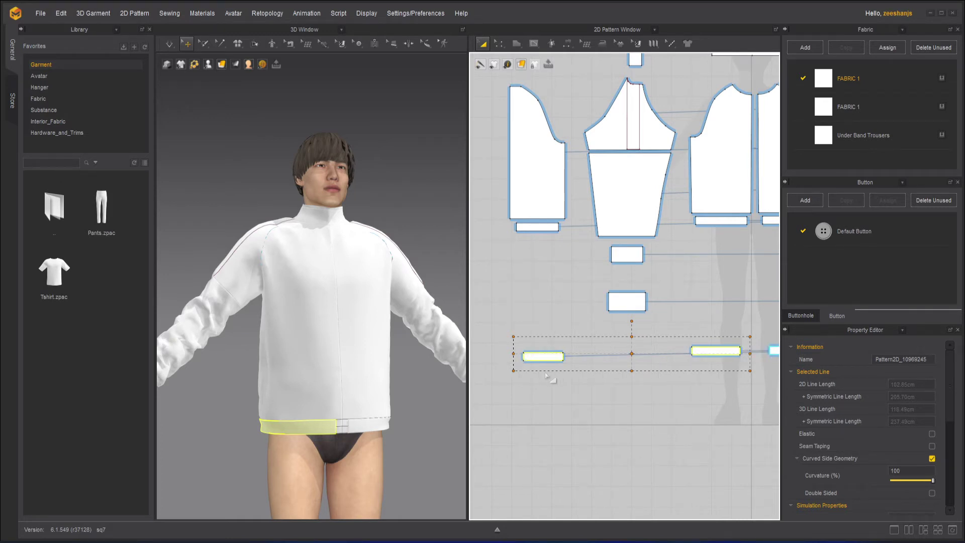
key("ctrl+z")
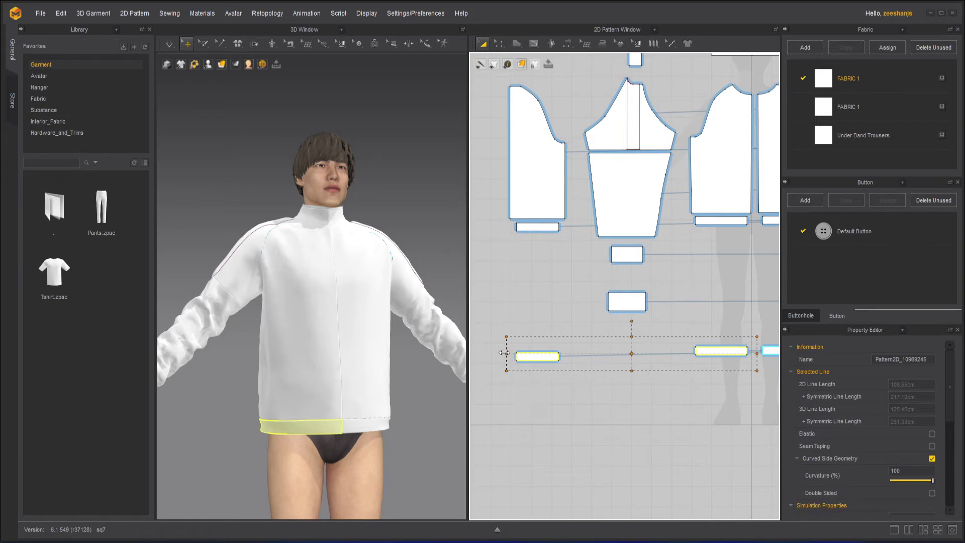
left_click_drag(504, 353, 487, 354)
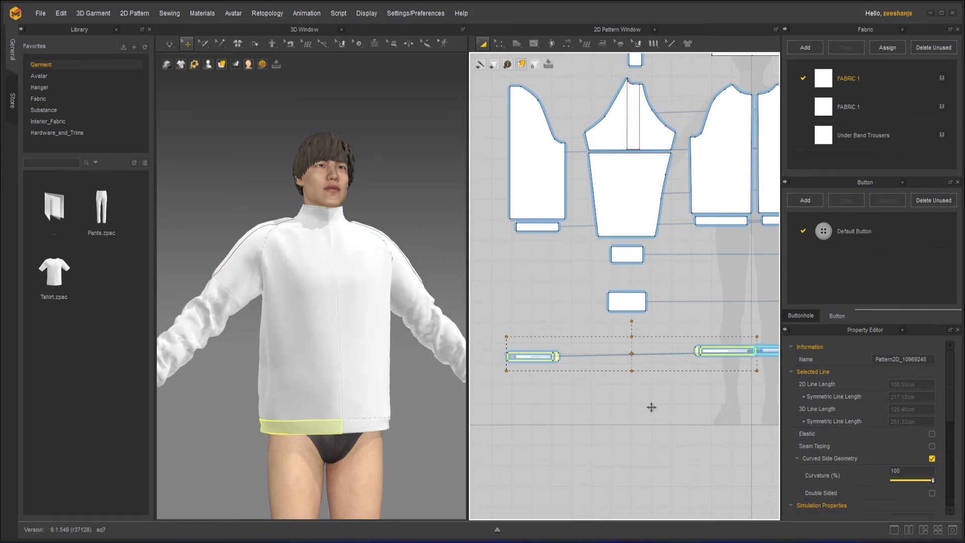
left_click_drag(632, 370, 638, 424)
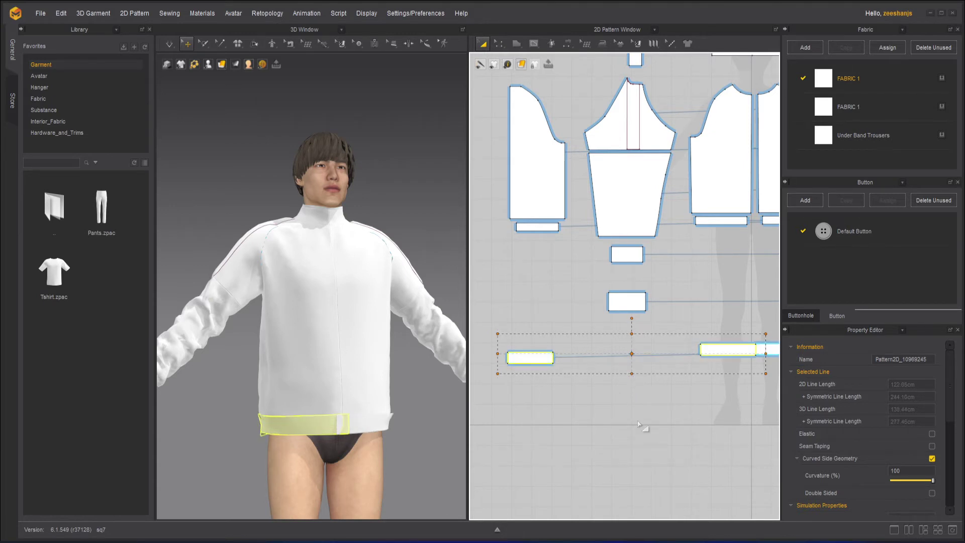
left_click_drag(631, 375, 632, 372)
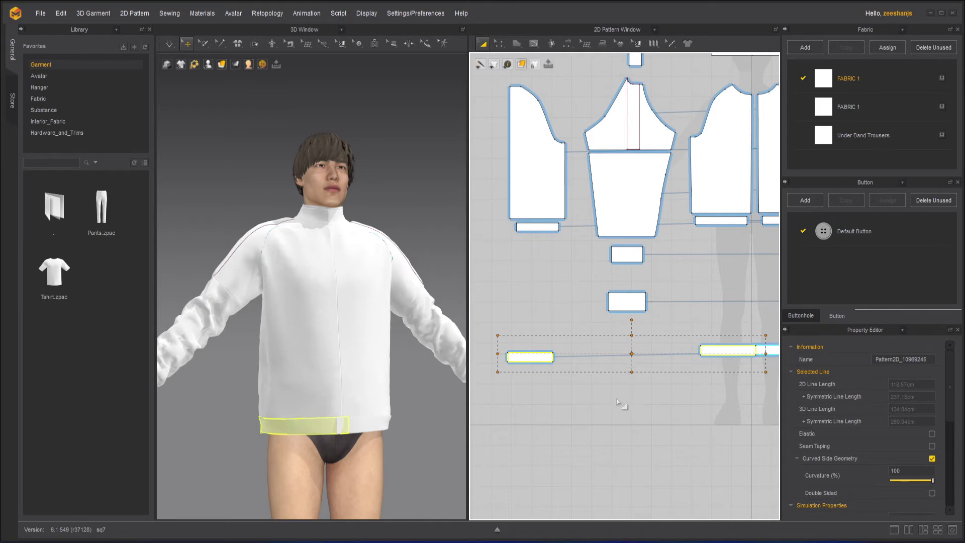
left_click(623, 401)
- Simulate the garment so the enlarged hem band layers drape on the avatar
left_click(169, 44)
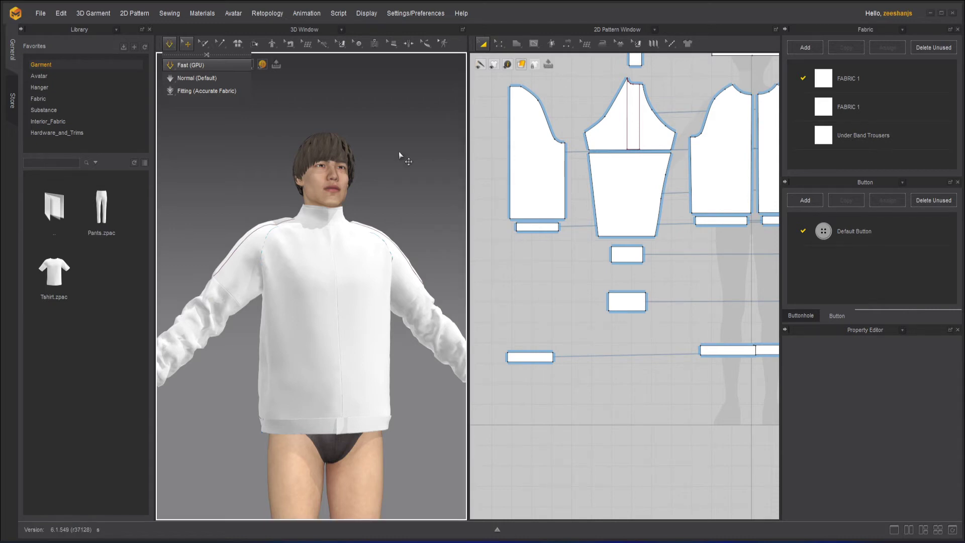
key("space")
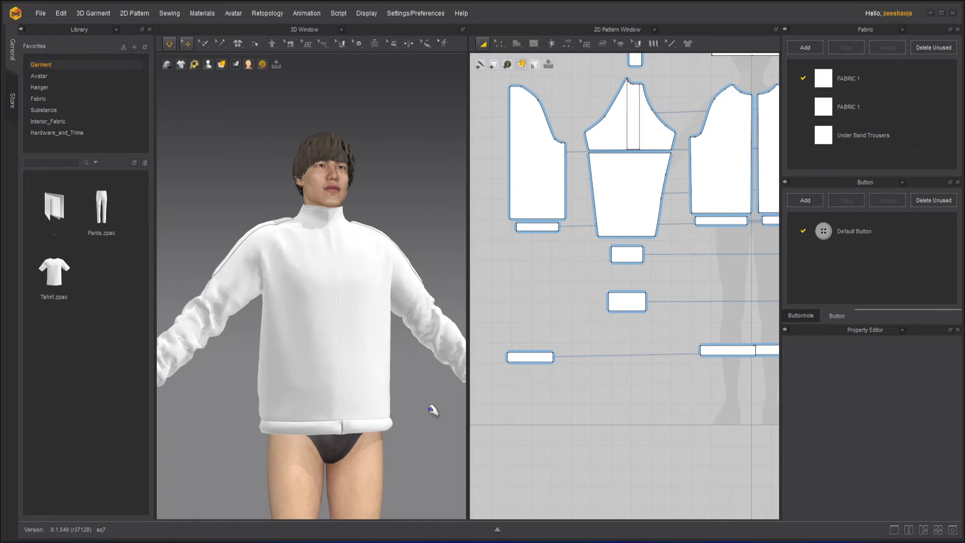
right_click_drag(297, 441, 276, 442)
key("space")
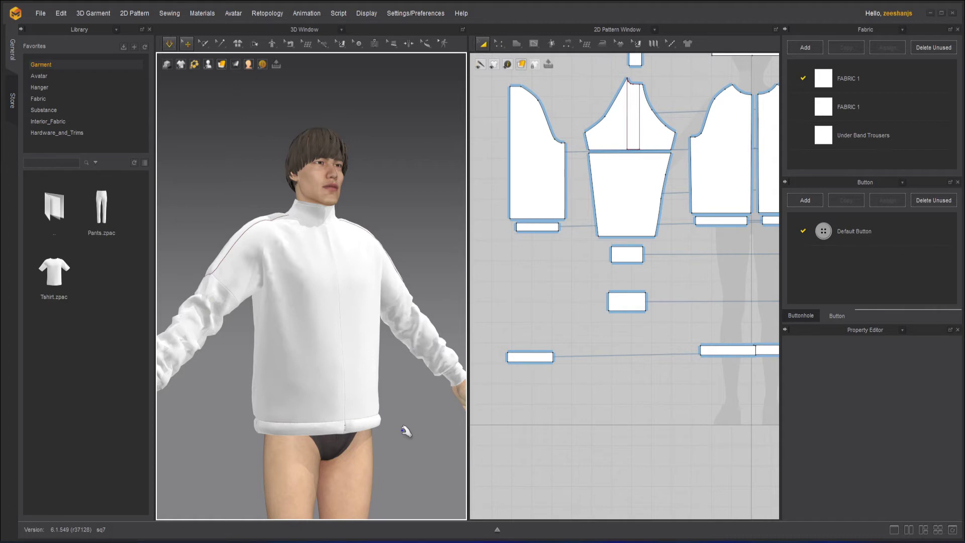
- Examine the simulated hem bands up close from the front and side of the top
scroll(410, 422, "up", 6)
scroll(408, 425, "down", 4)
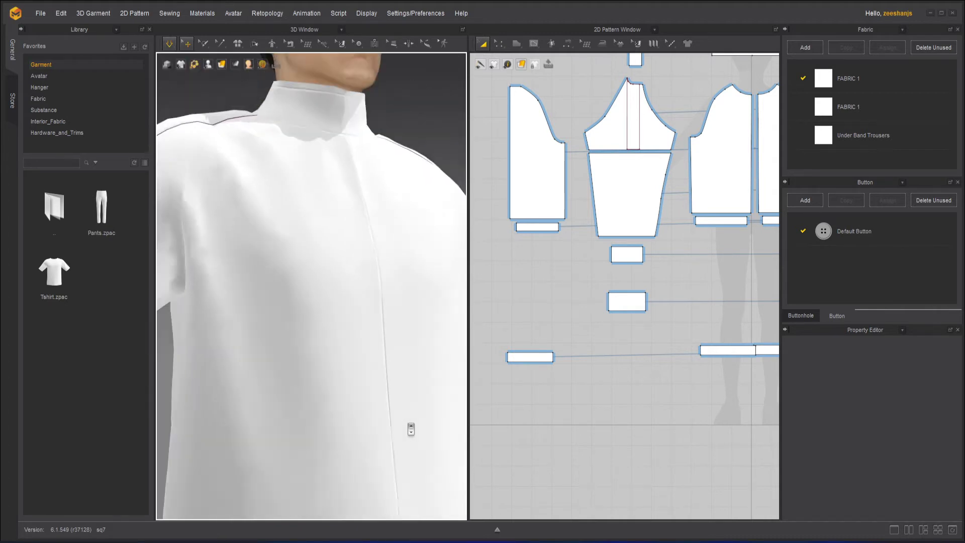
scroll(411, 429, "down", 3)
scroll(266, 420, "up", 5)
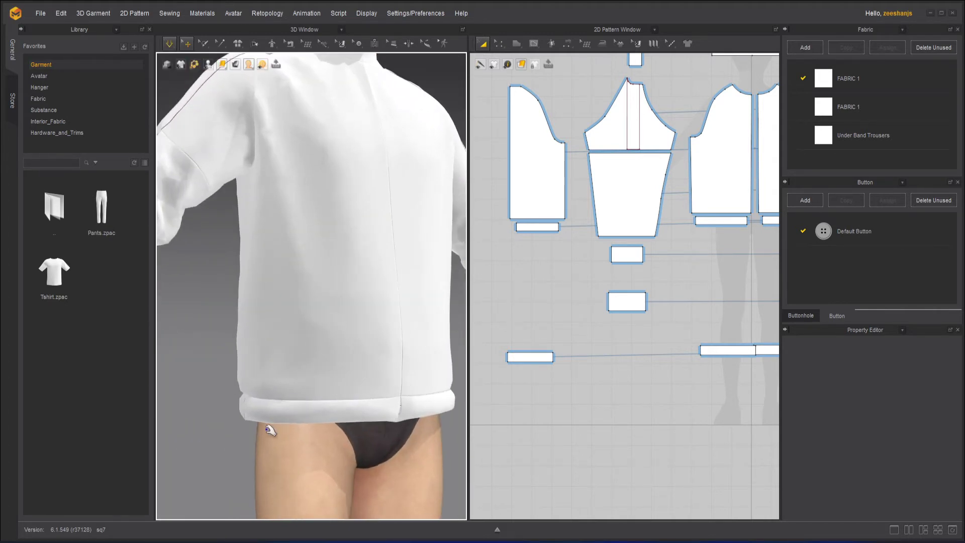
left_click(263, 416)
left_click(254, 451)
right_click_drag(254, 451, 213, 435)
key("space")
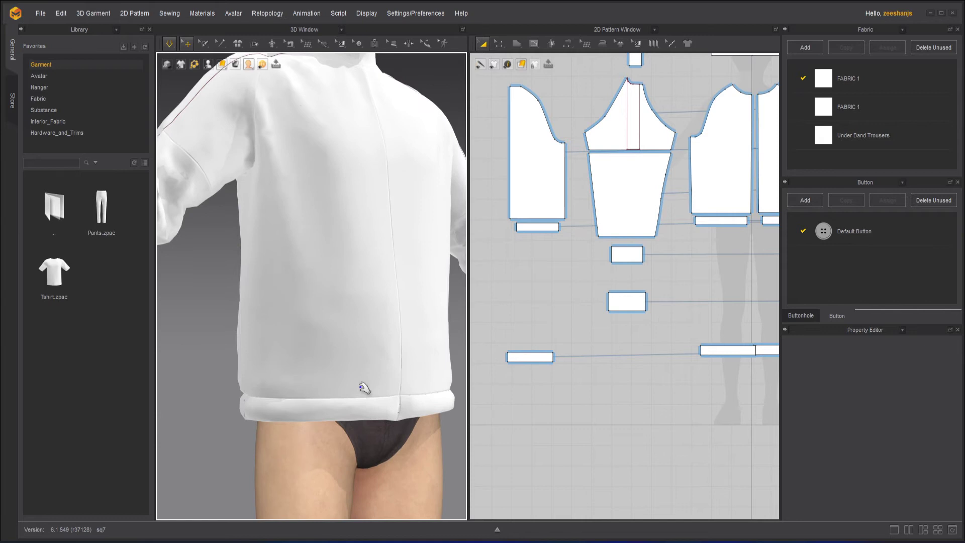
scroll(373, 383, "up", 2)
scroll(381, 373, "down", 3)
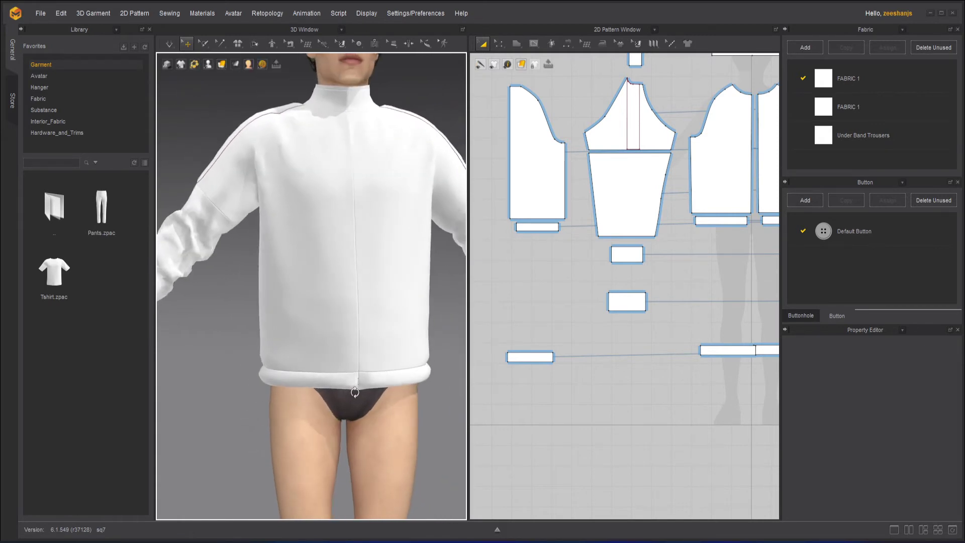
scroll(385, 374, "down", 5)
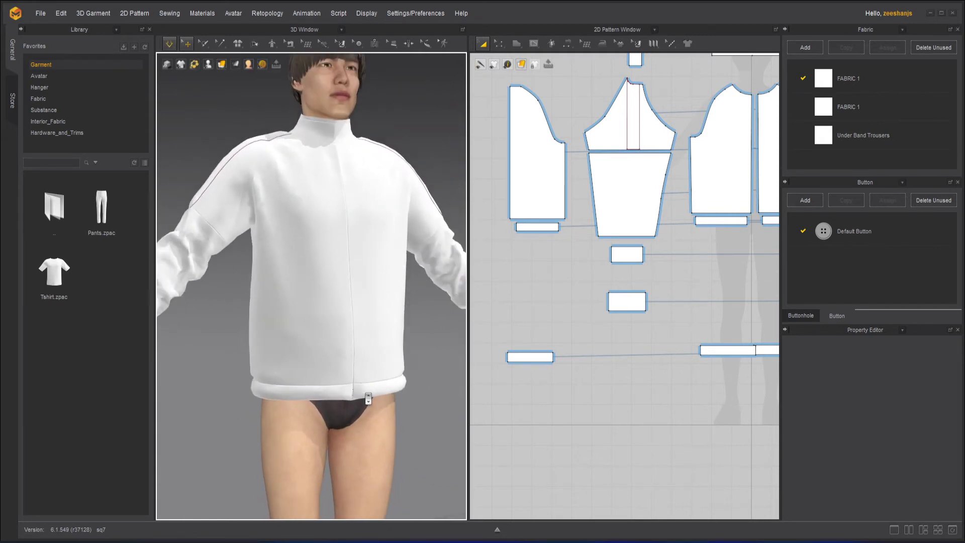
- Select the left-hand back and front hem band layer clones, scale them slightly wider together, and clear the selection
scroll(356, 381, "up", 3)
scroll(579, 465, "up", 2)
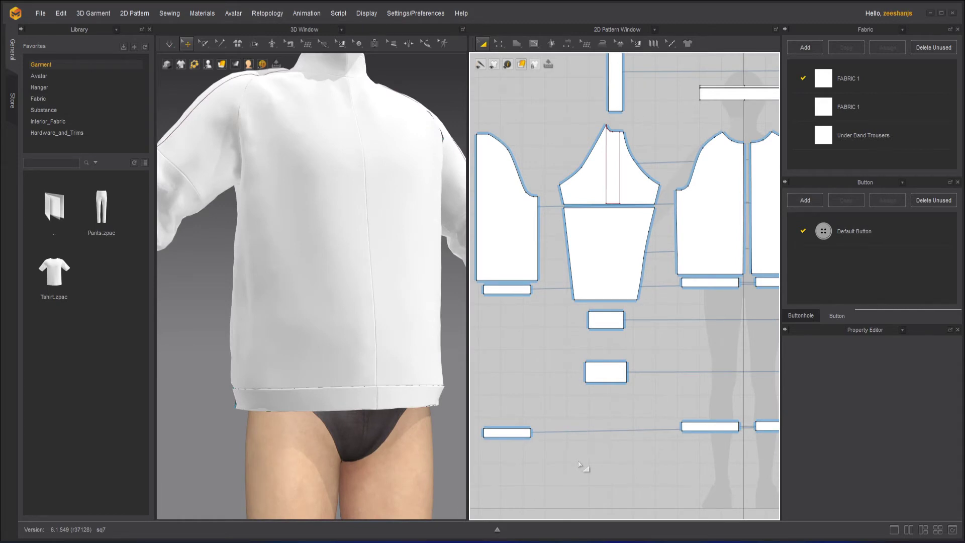
left_click(507, 432)
left_click(703, 427, "shift")
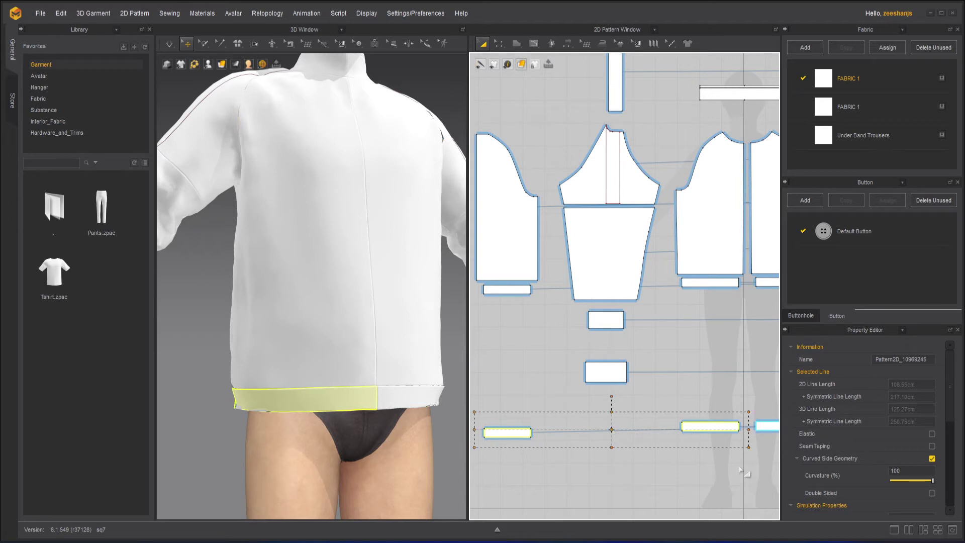
left_click_drag(748, 429, 750, 431)
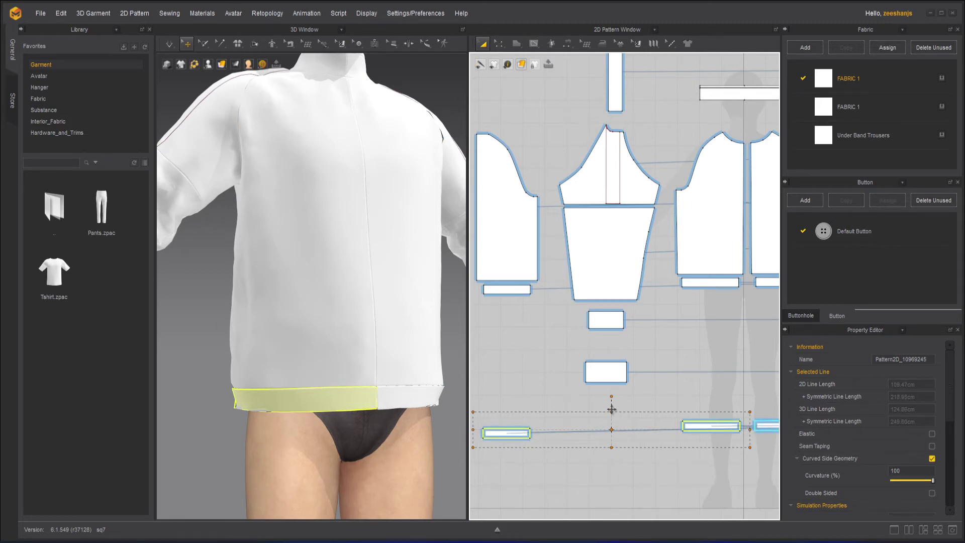
left_click(633, 487)
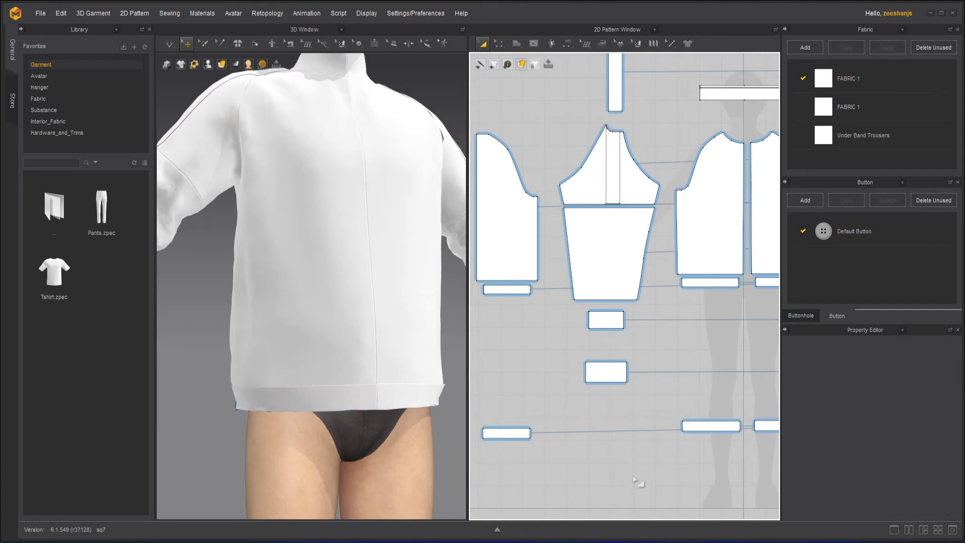
- Simulate the garment, pull the front hem band's side corner outward, and return to the front view
left_click(170, 44)
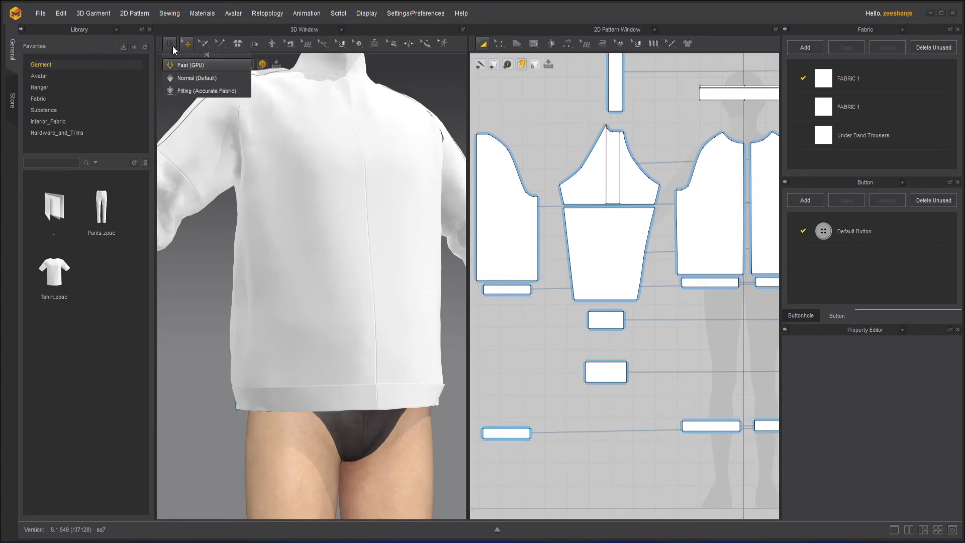
left_click(217, 334)
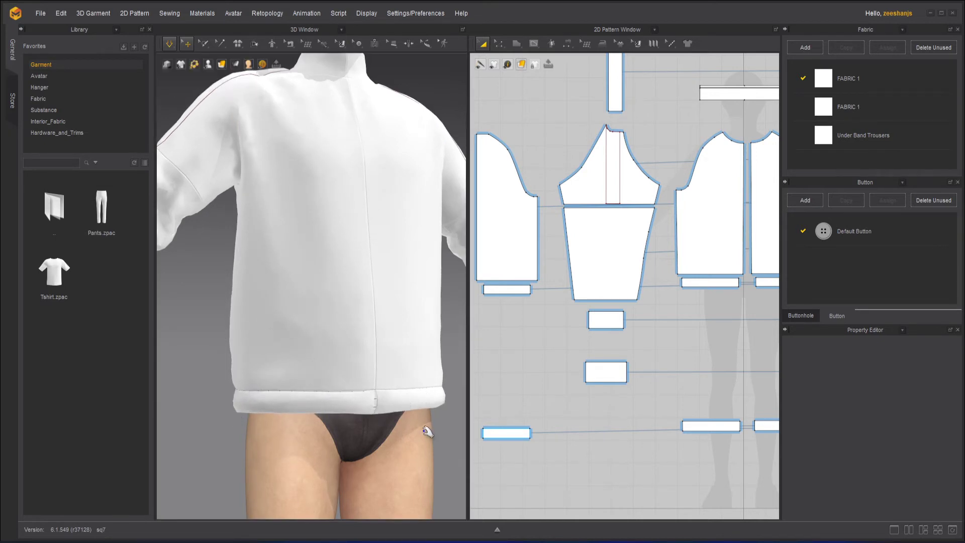
left_click_drag(237, 403, 209, 427)
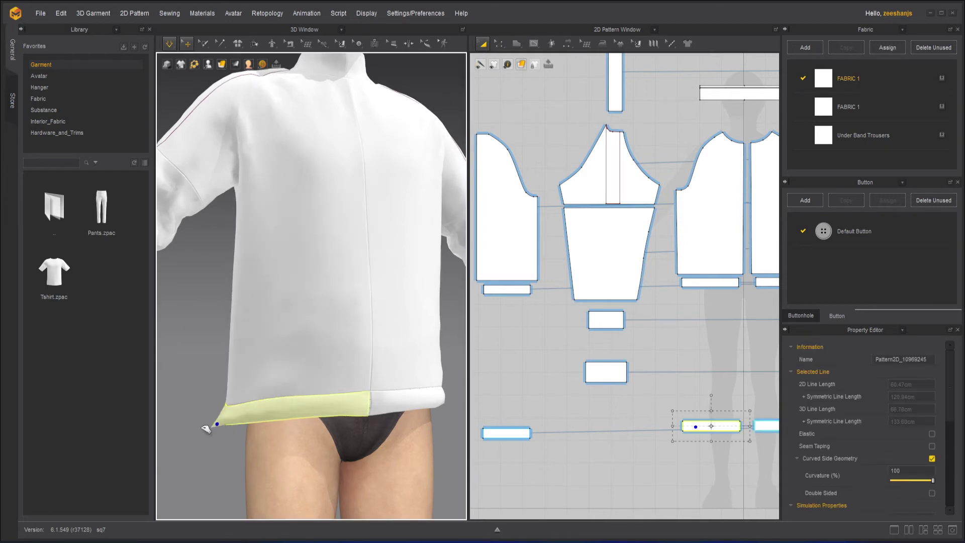
left_click(212, 448)
scroll(234, 386, "down", 3)
key("2")
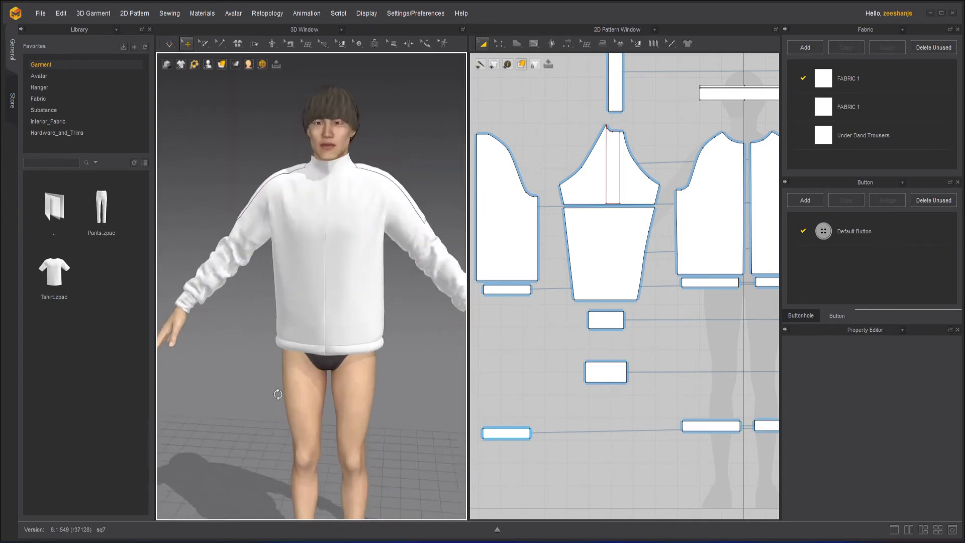
- Run the simulation again while checking the hem band up close, and undo the simulated drape
right_click_drag(381, 355, 252, 345)
scroll(399, 339, "up", 2)
key("space")
scroll(371, 373, "up", 2)
key("space")
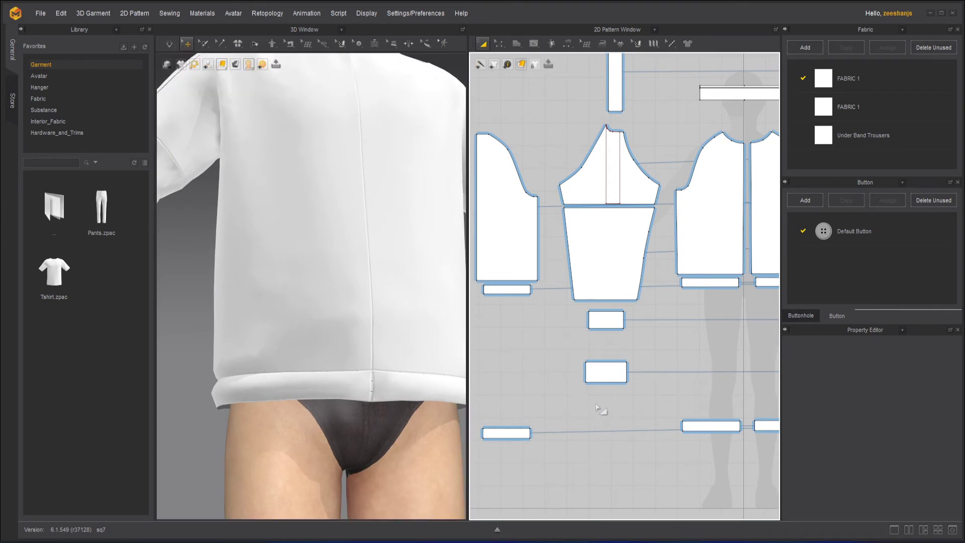
key("ctrl+z")
key("ctrl+z")
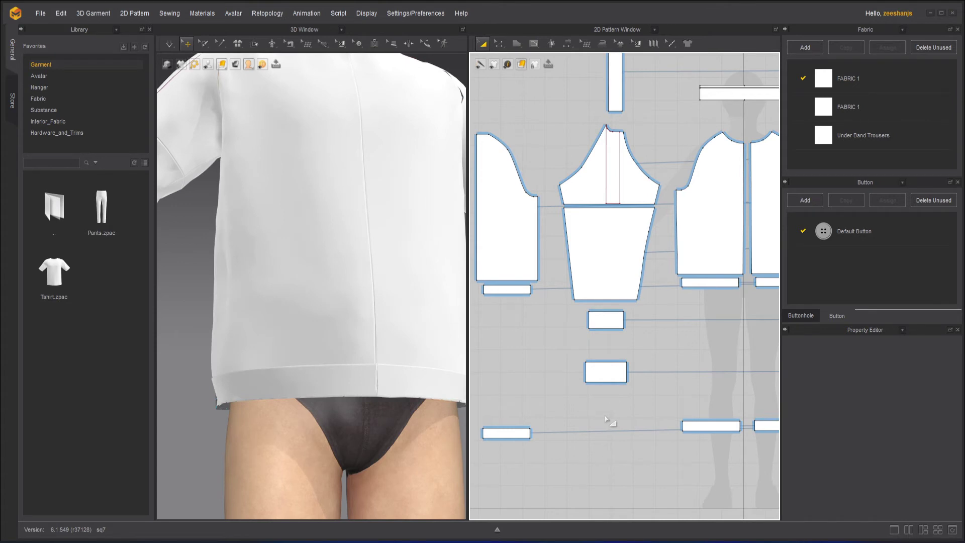
- Simulate the garment afresh and adjust the side edge of the front hem band so both layers settle
left_click(170, 44)
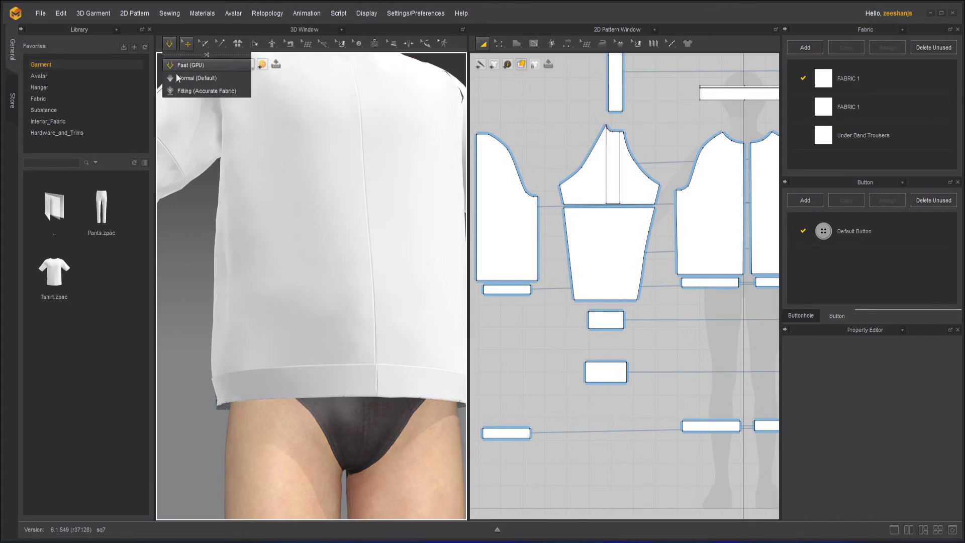
left_click(214, 288)
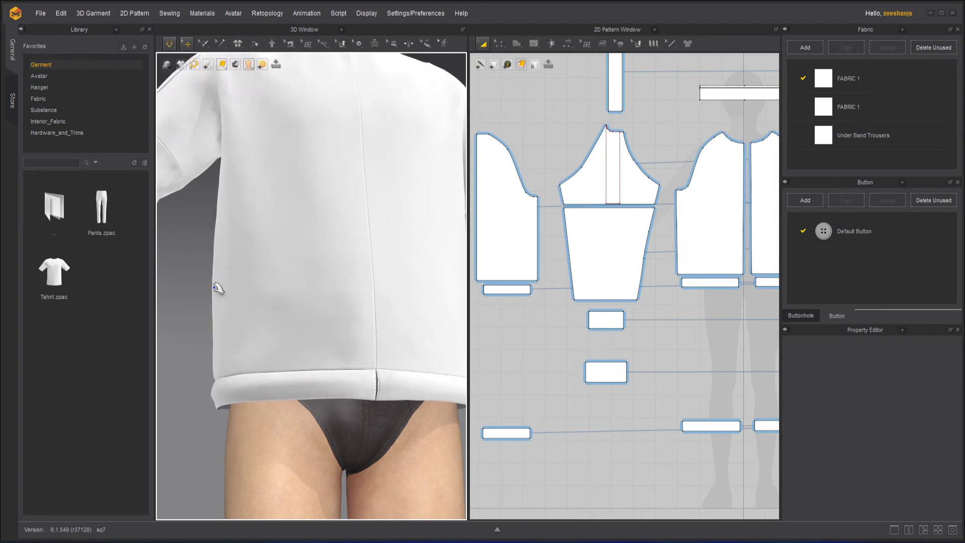
left_click(215, 408)
scroll(244, 404, "down", 2)
left_click(219, 402)
scroll(245, 402, "down", 3)
key("space")
mouse_move(259, 419)
right_mouse_down()
mouse_move(435, 415)
mouse_move(298, 422)
mouse_move(221, 404)
mouse_move(448, 405)
mouse_move(241, 411)
mouse_move(260, 414)
right_mouse_up()
scroll(320, 350, "down", 2)
middle_click_drag(365, 356, 351, 425)
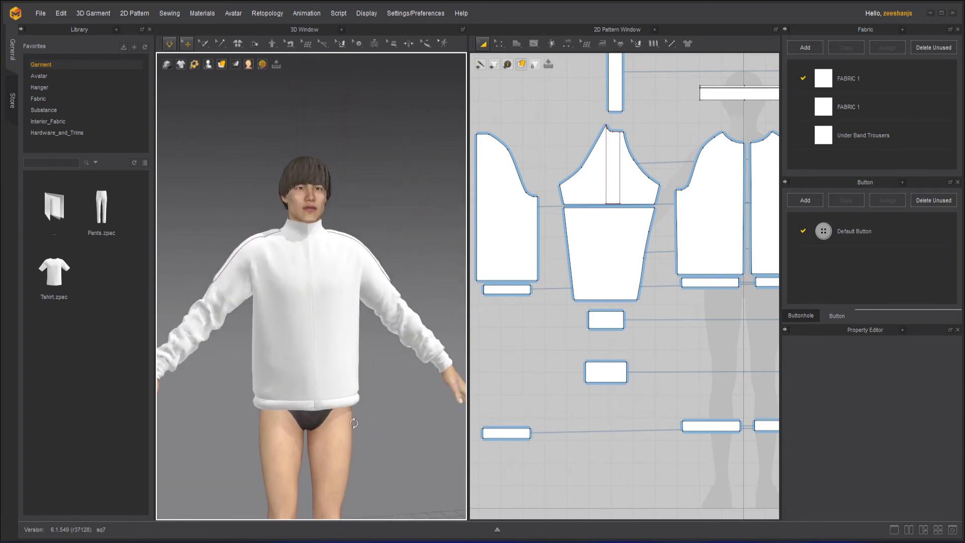
- Check the drape and hem band on the back of the top, and stop the simulation
right_click_drag(354, 423, 558, 418)
scroll(400, 371, "up", 2)
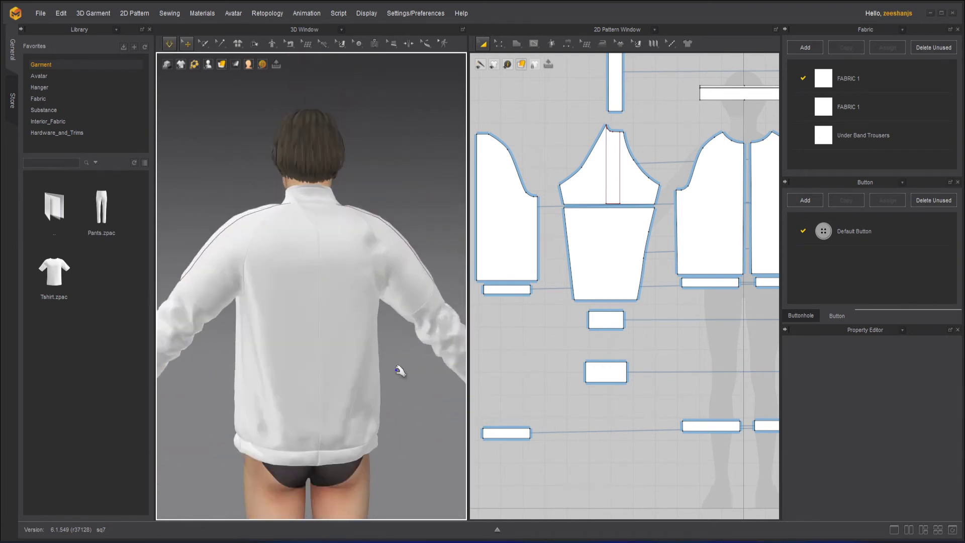
scroll(396, 370, "up", 2)
mouse_move(342, 383)
middle_mouse_down()
mouse_move(328, 314)
mouse_move(338, 383)
middle_mouse_up()
right_click_drag(311, 241, 306, 278)
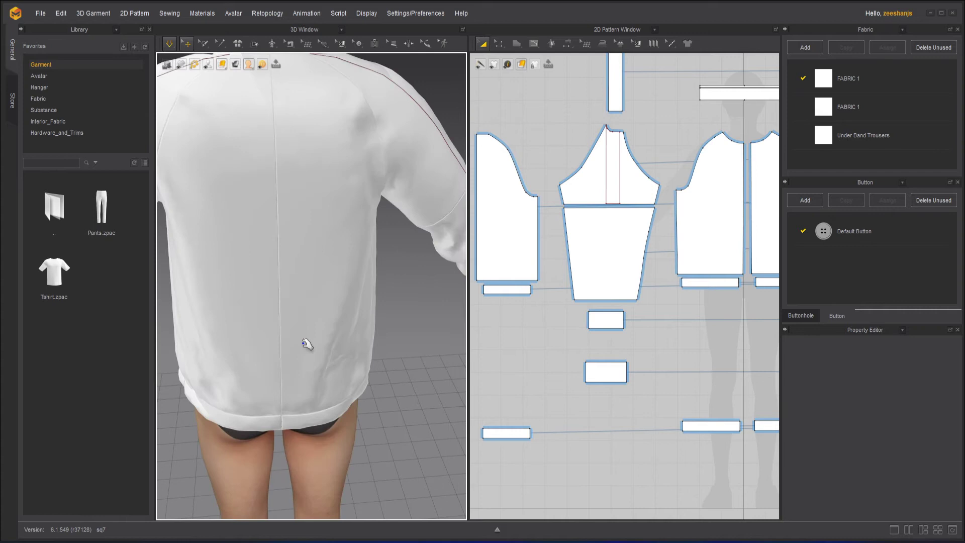
left_click(169, 43)
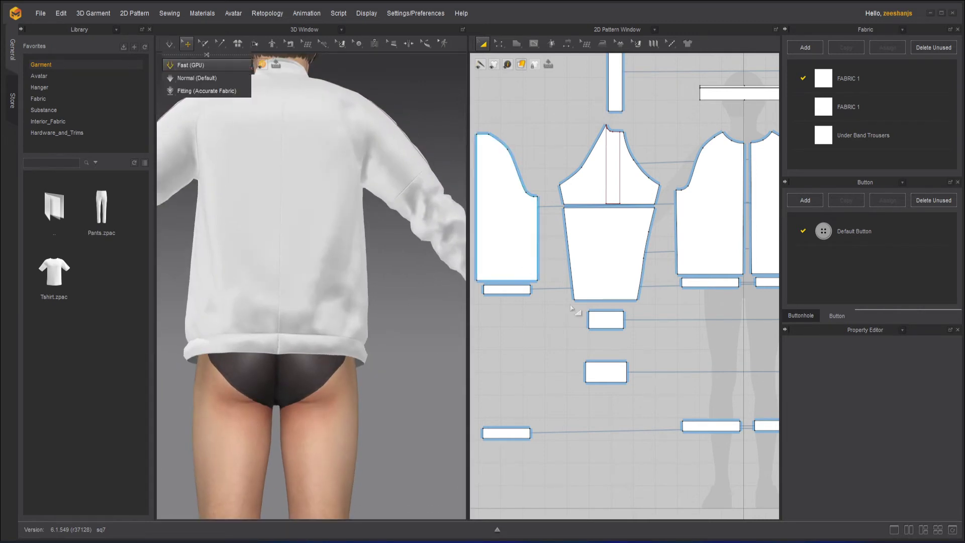
- Move the left-hand back panel, its hem band and the band's layer clone beside their mirrored counterparts so their centre edges face each other
scroll(530, 318, "down", 5)
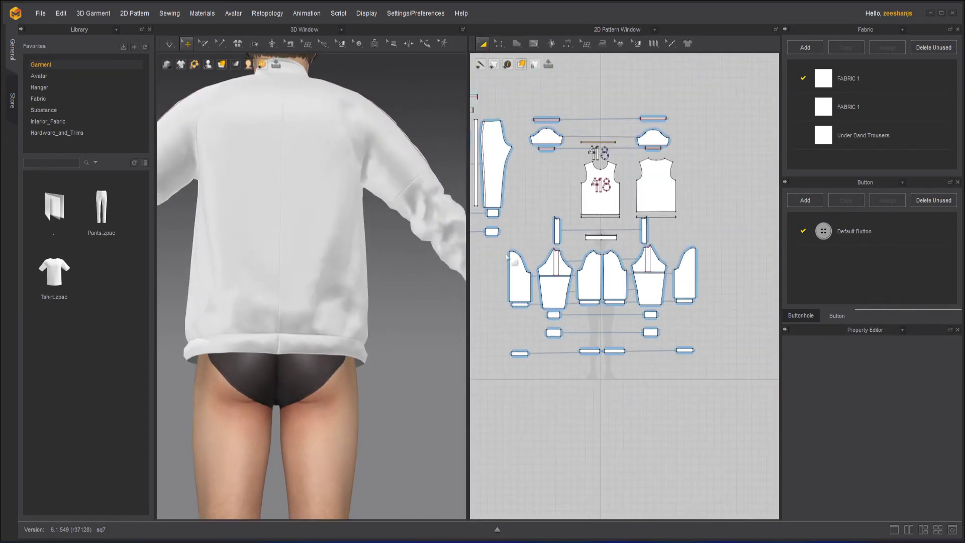
scroll(515, 260, "up", 3)
left_click_drag(498, 229, 525, 458)
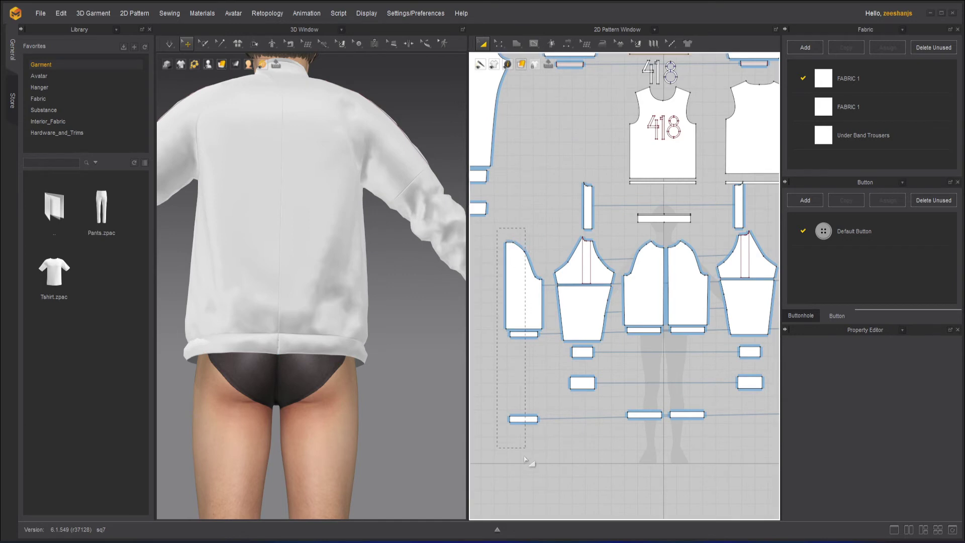
left_click(511, 305)
left_click(531, 334, "shift")
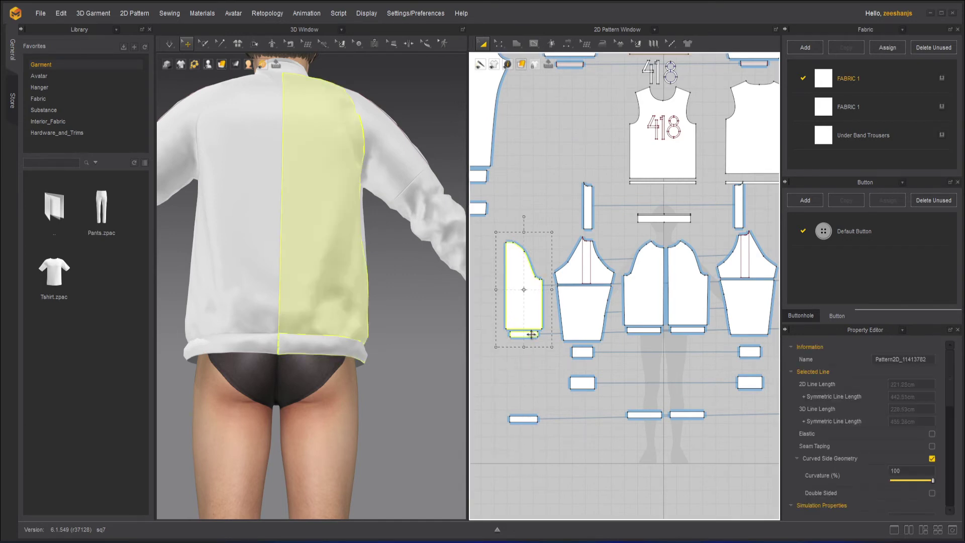
left_click(532, 420, "shift")
left_click_drag(526, 301, 727, 387)
middle_click_drag(727, 397, 530, 359)
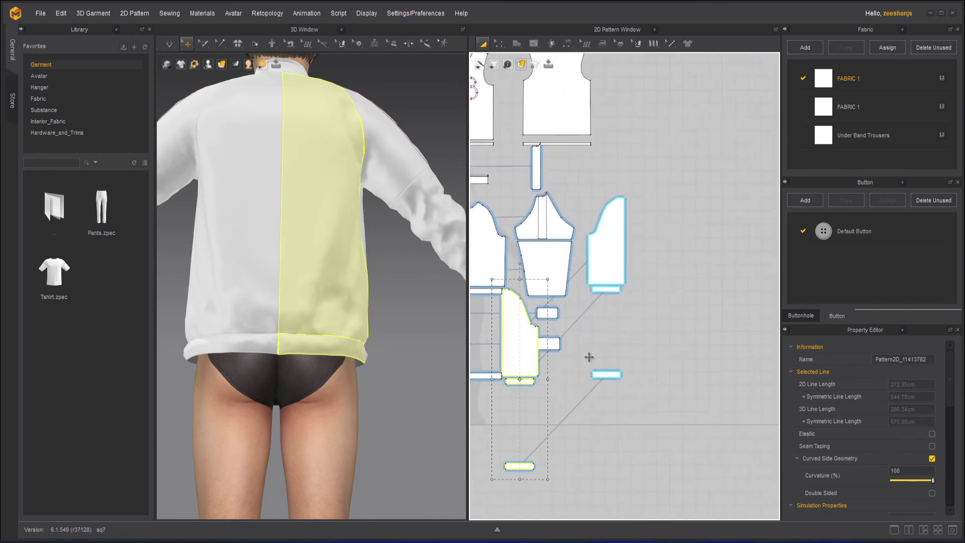
key("ctrl+c")
key("ctrl+v")
left_click(646, 269)
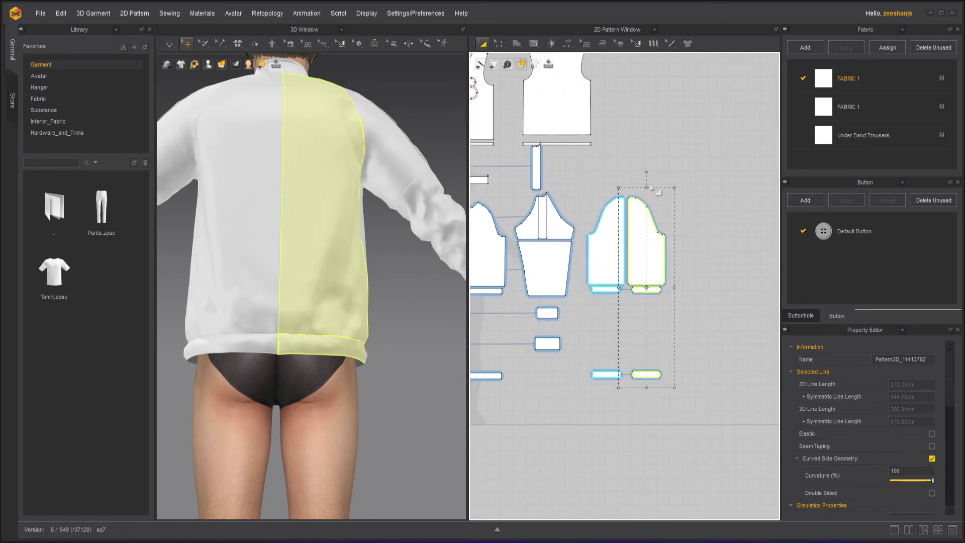
- Join the two back panel halves along their centre edges into one symmetric pattern piece
scroll(661, 194, "up", 5)
middle_click_drag(594, 230, 649, 200)
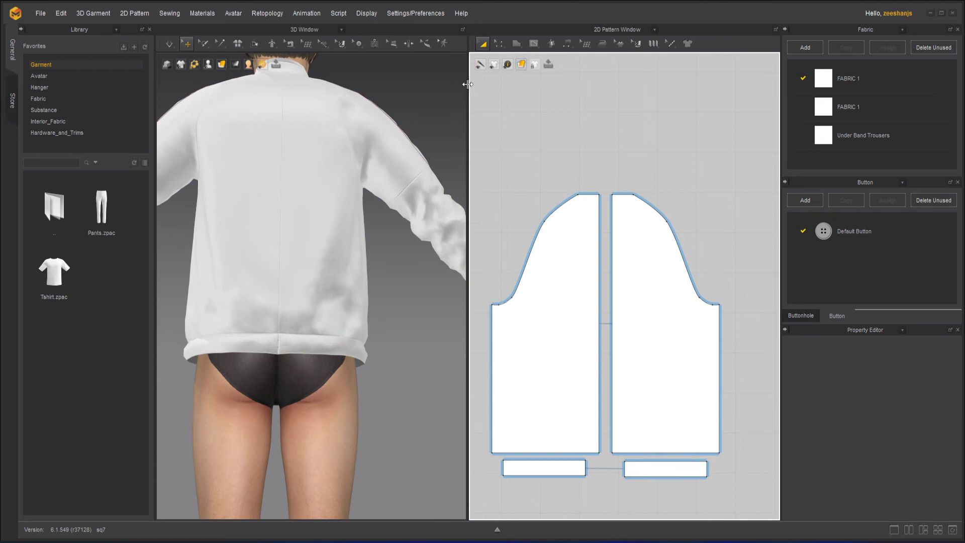
left_click(504, 46)
left_click(523, 63)
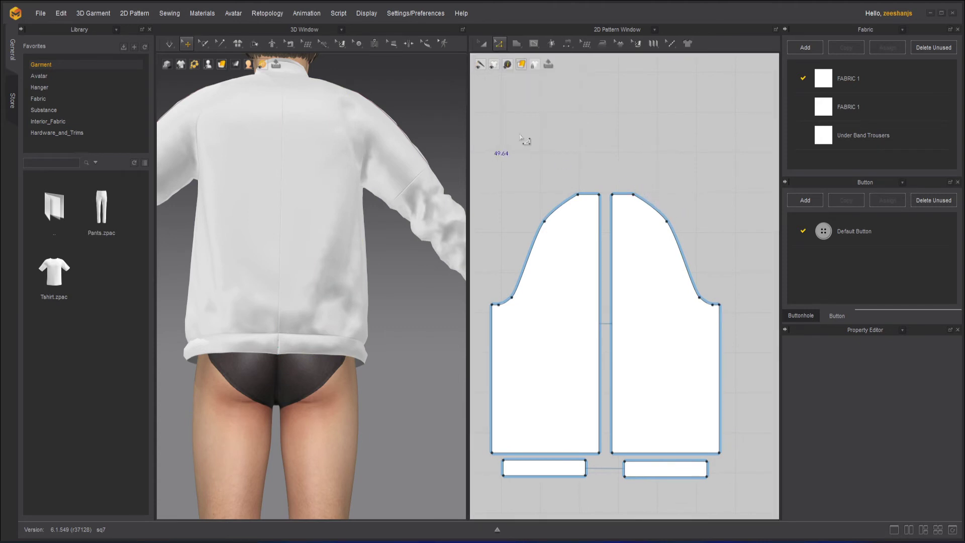
left_click_drag(591, 174, 624, 458)
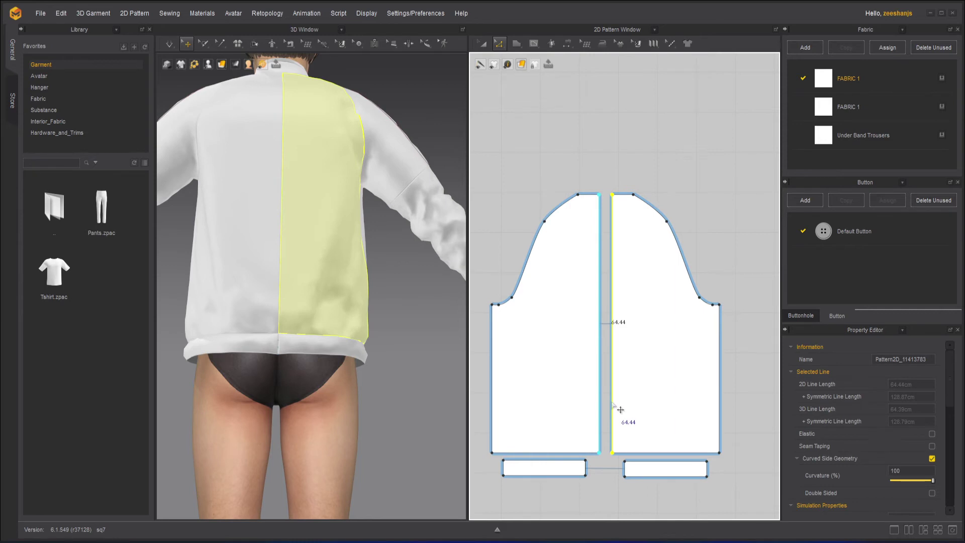
right_click(612, 404)
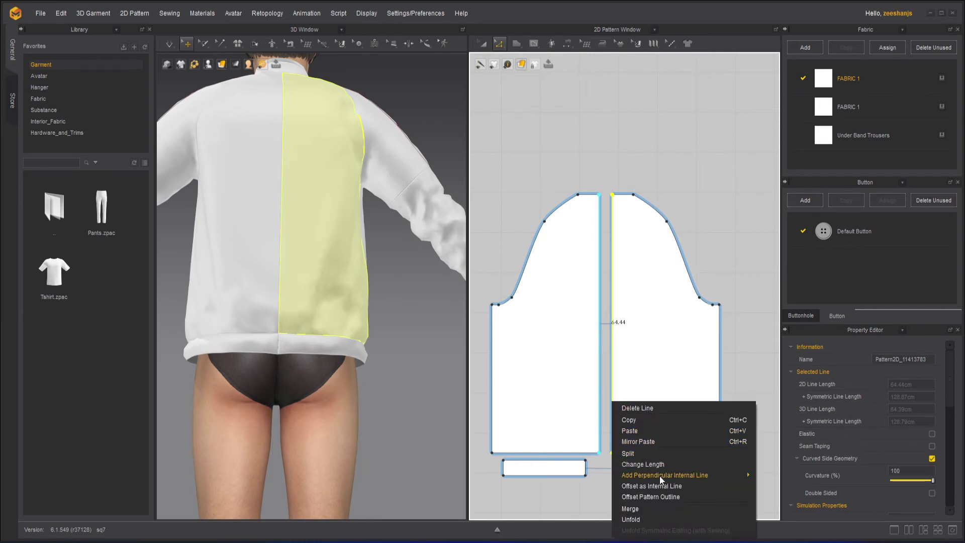
left_click(633, 517)
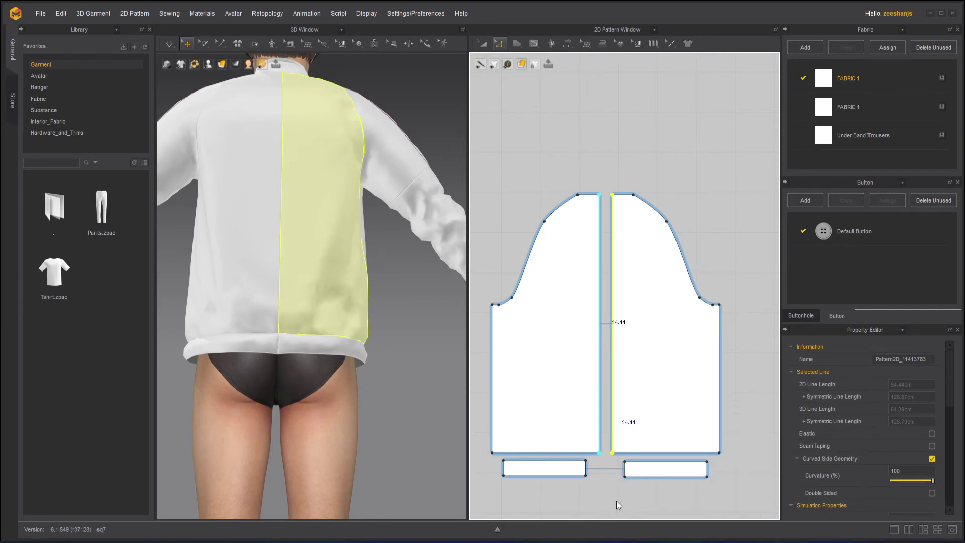
mouse_move(583, 456)
left_mouse_down()
mouse_move(631, 492)
mouse_move(574, 456)
left_mouse_up()
left_click(580, 500)
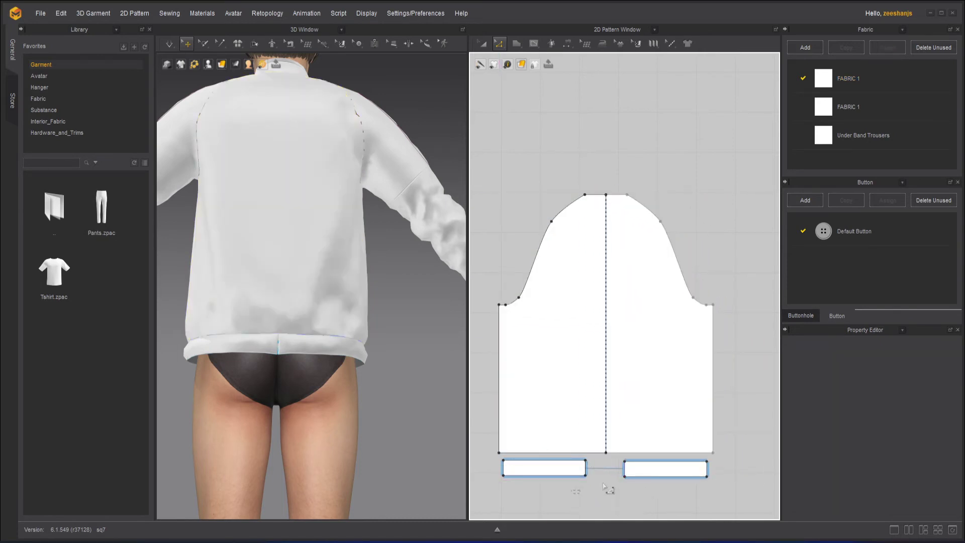
left_click_drag(632, 459, 632, 460)
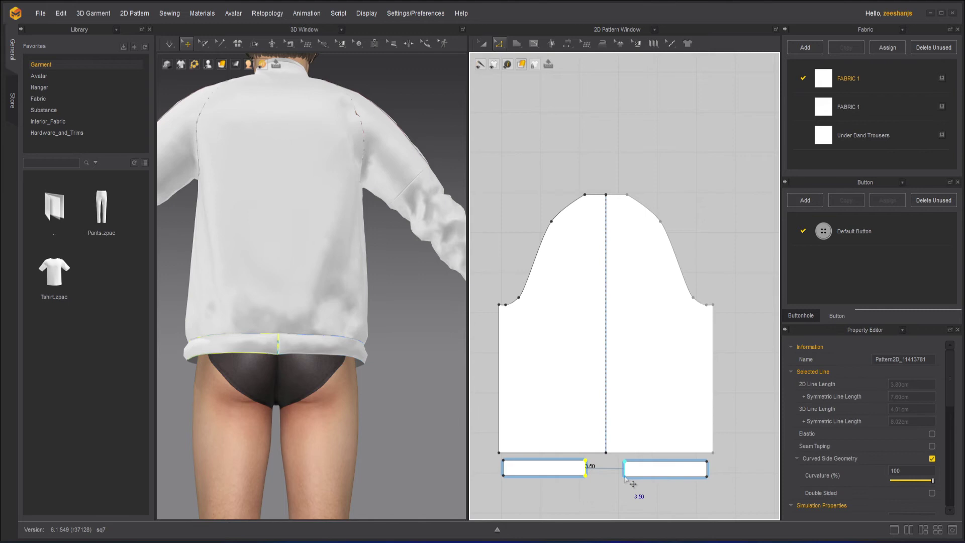
right_click(624, 474)
right_click(626, 470)
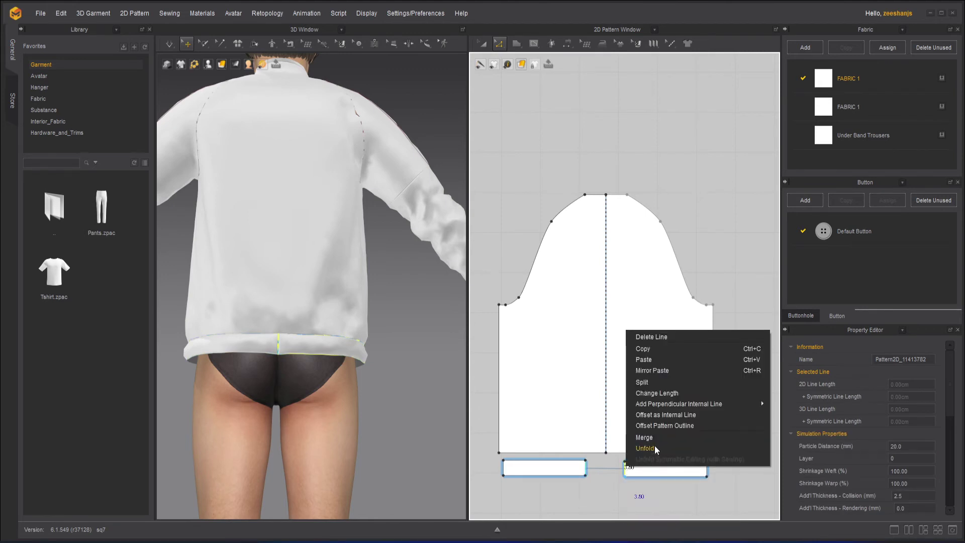
left_click(620, 497)
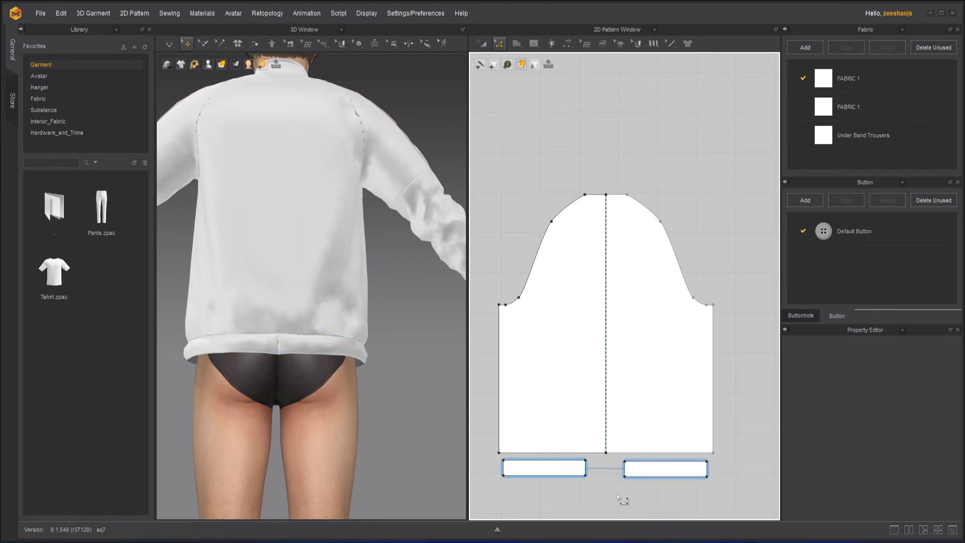
- Join the two back hem band halves along their centre edges into one symmetric strip and clear the selection
scroll(618, 497, "up", 3)
left_click_drag(638, 462, 640, 460)
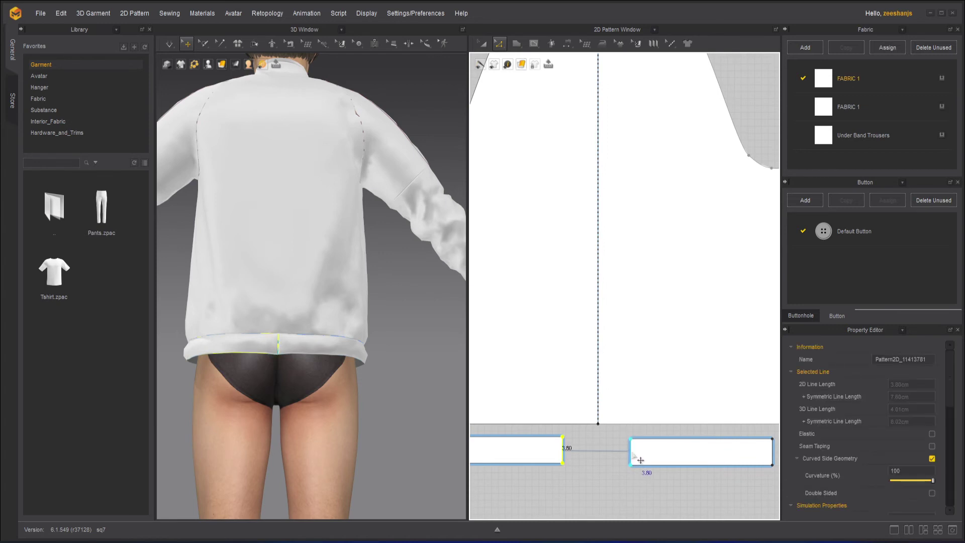
right_click(641, 459)
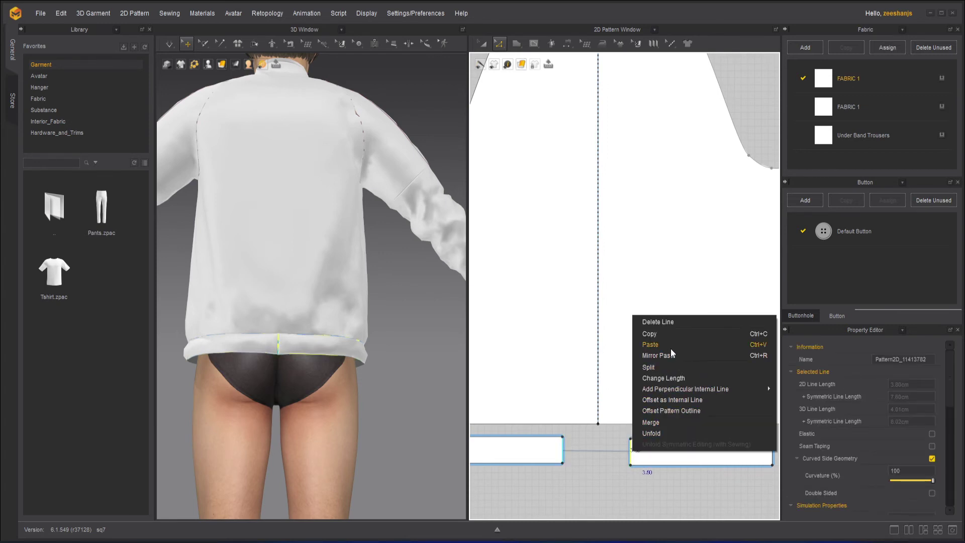
left_click(656, 426)
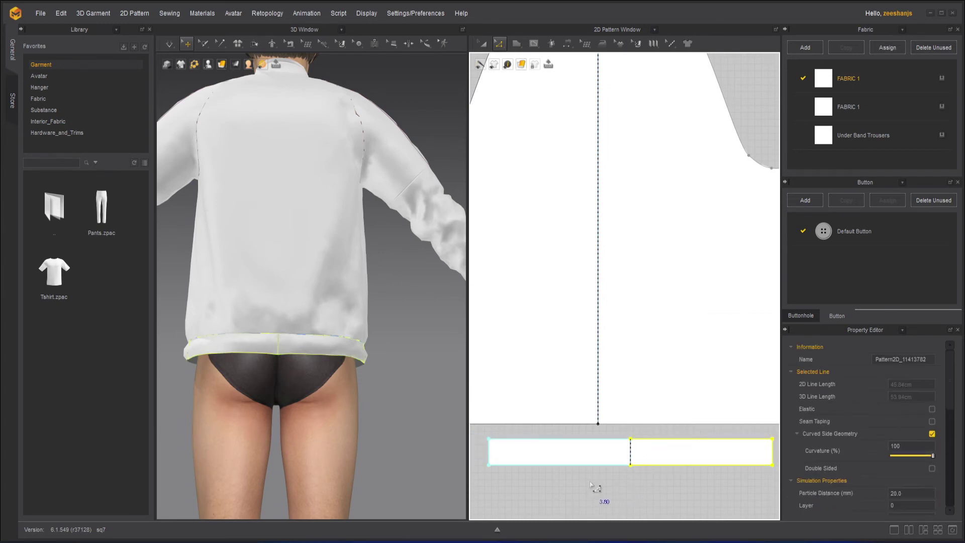
left_click(620, 489)
- Merge the two back layer clone halves along their centre edges into one symmetric strip
scroll(624, 485, "down", 8)
middle_click_drag(660, 477, 659, 316)
scroll(649, 362, "up", 3)
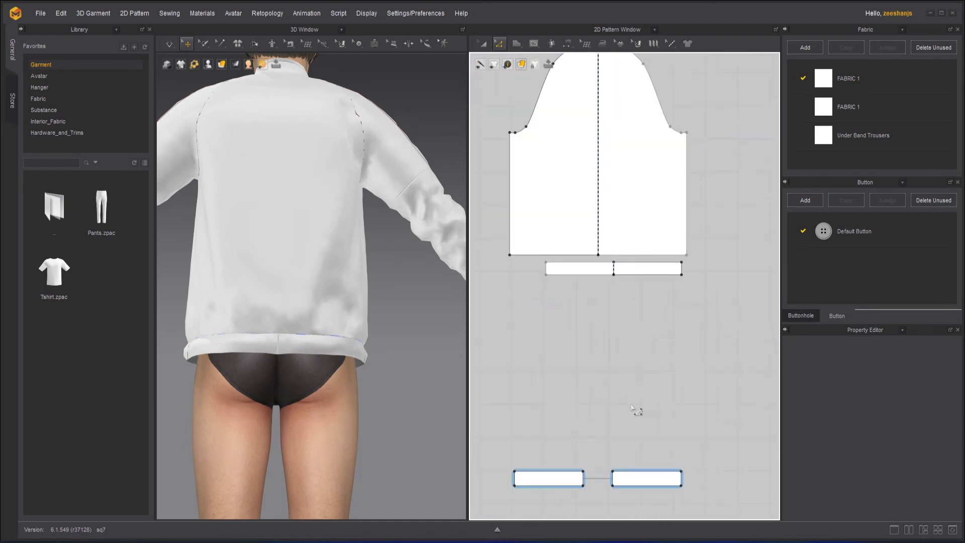
left_click_drag(625, 503, 625, 500)
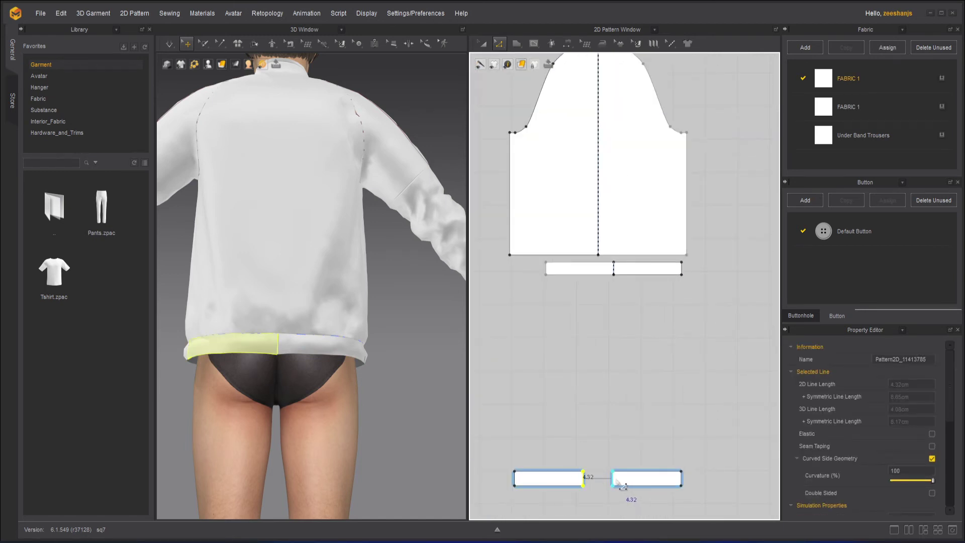
right_click(617, 480)
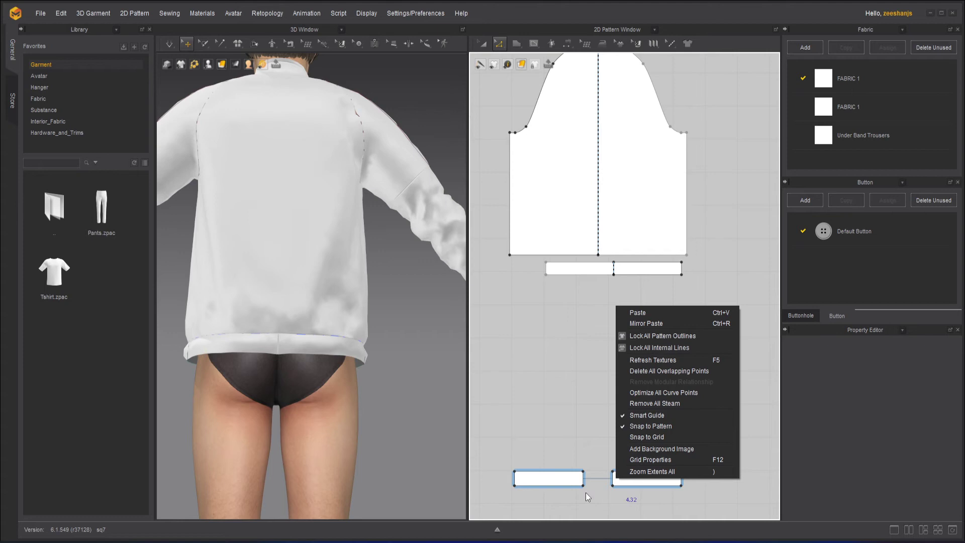
left_click(603, 496)
scroll(623, 452, "up", 5)
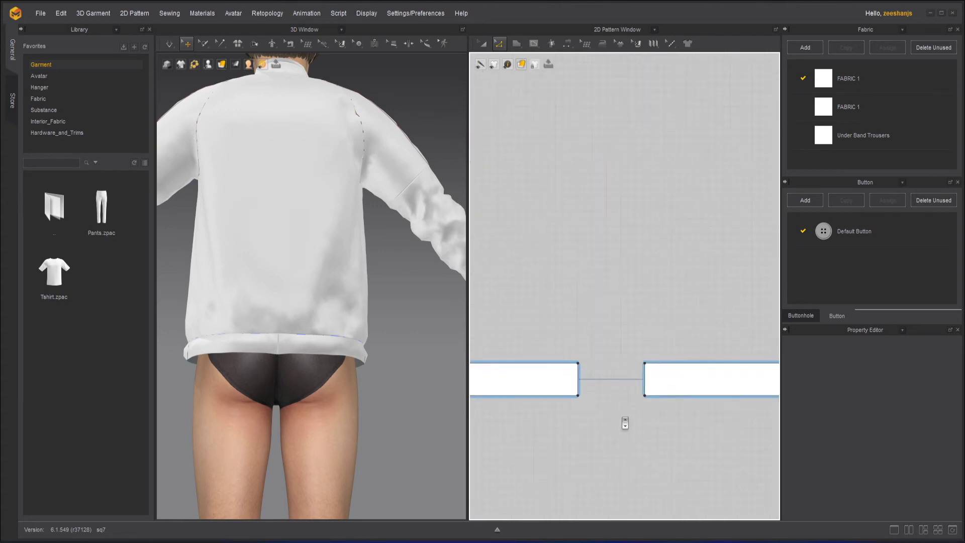
left_click(565, 367)
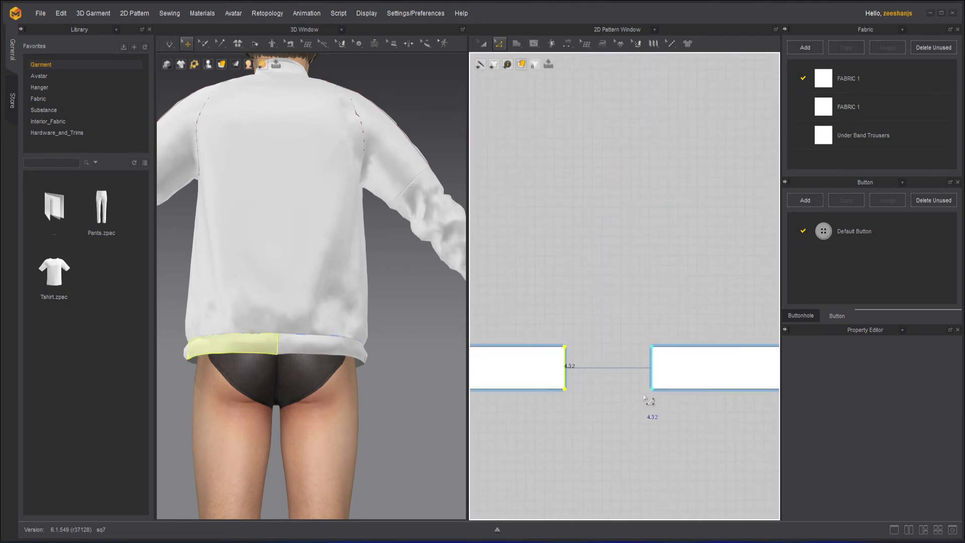
right_click(653, 367)
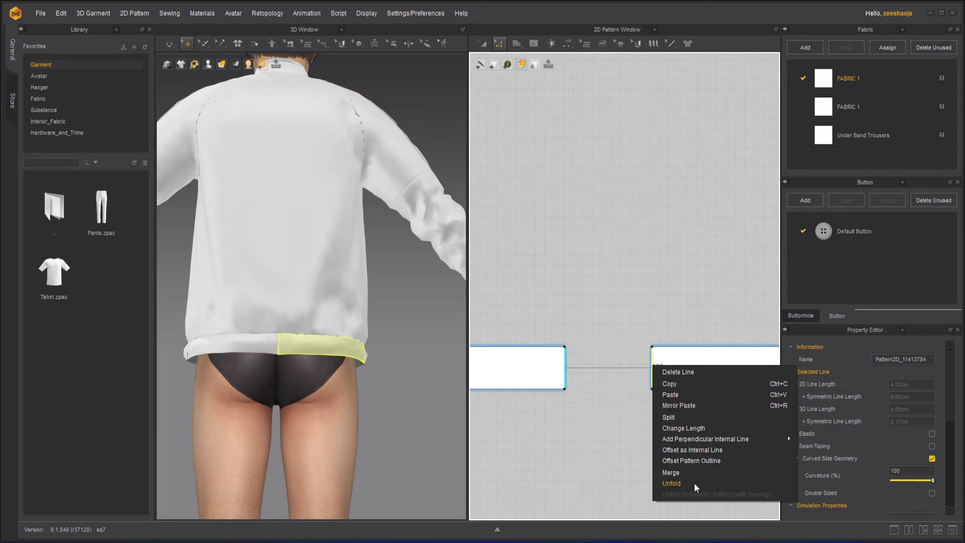
left_click(686, 473)
scroll(635, 417, "down", 5)
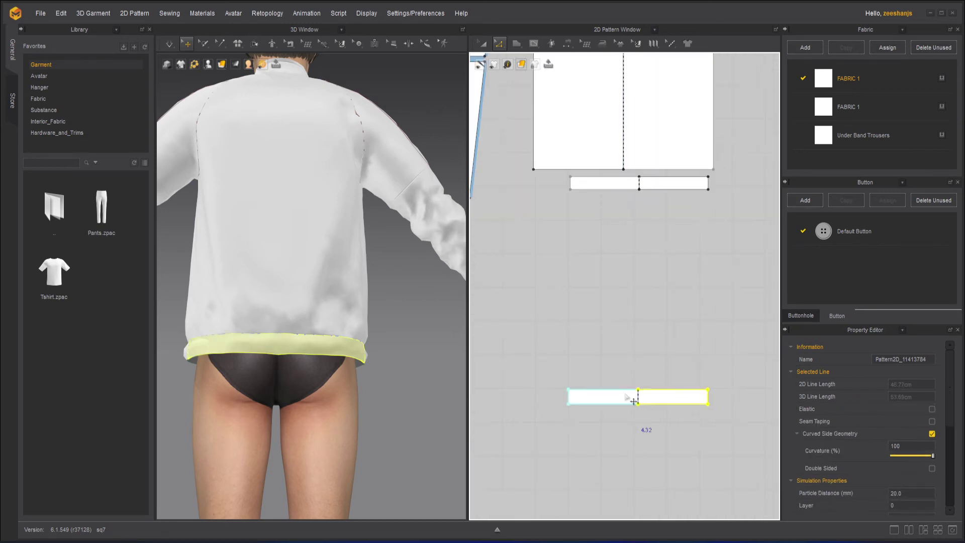
- Move the merged layer clone strip up below the hem band and centre both strips under the back panel
left_click(482, 45)
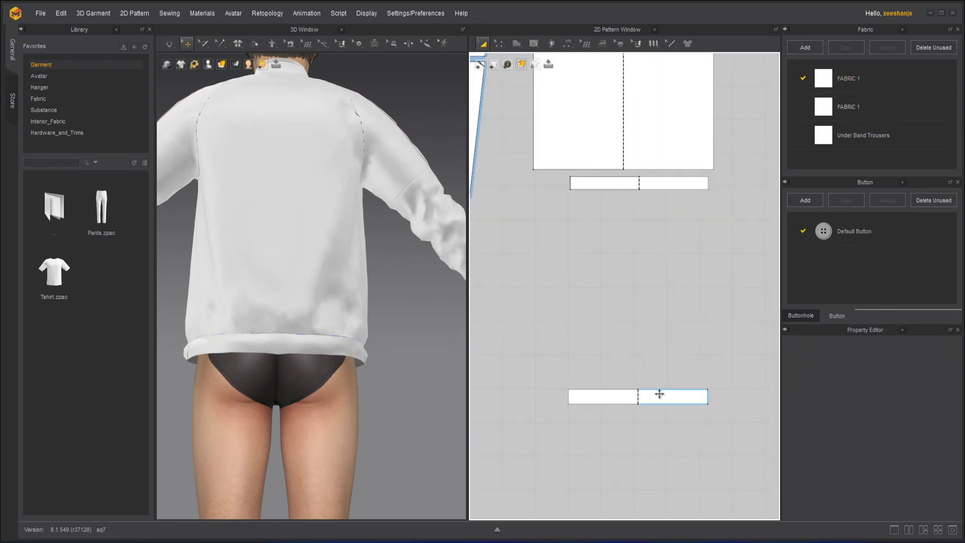
left_click_drag(659, 392, 650, 216)
left_click(718, 201)
left_click(640, 211)
left_click(619, 256)
- Simulate the top with the joined back pieces and tug the fabric on the upper back to settle it
scroll(398, 311, "down", 2)
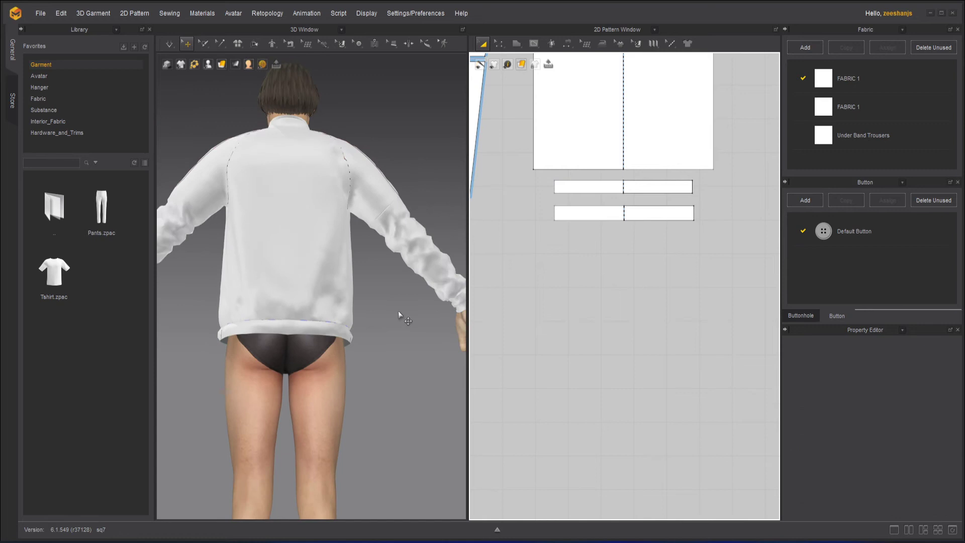
right_click_drag(398, 311, 365, 322)
left_click(168, 48)
left_click(169, 45)
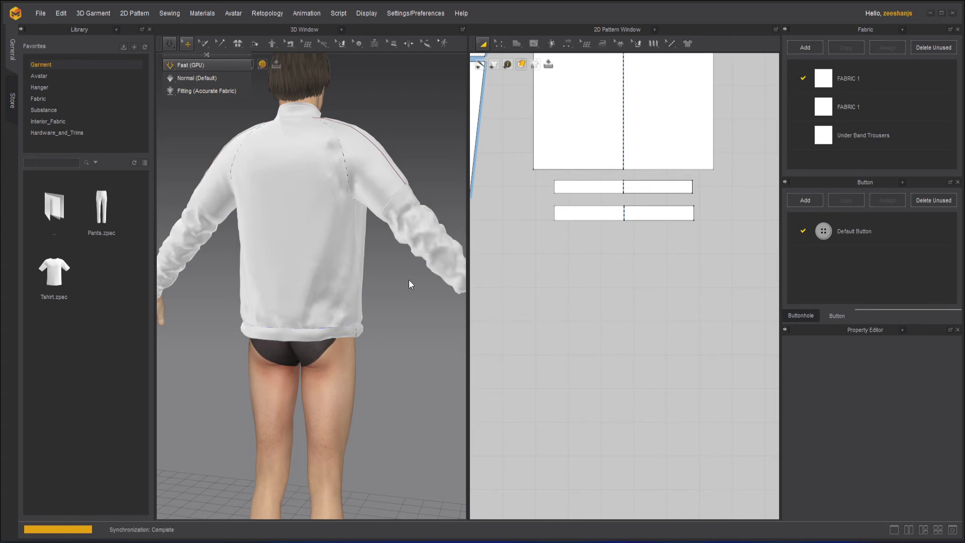
left_click(388, 301)
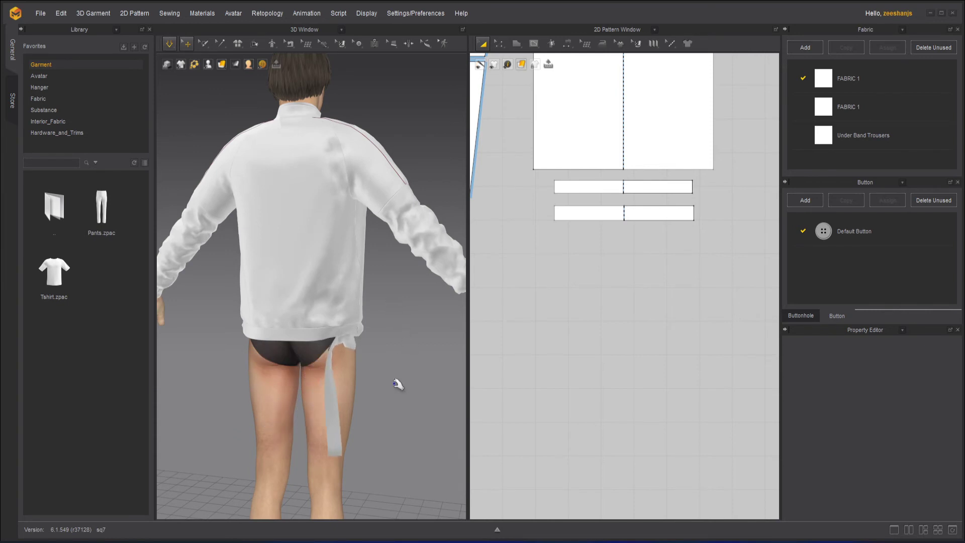
right_click_drag(379, 333, 360, 323)
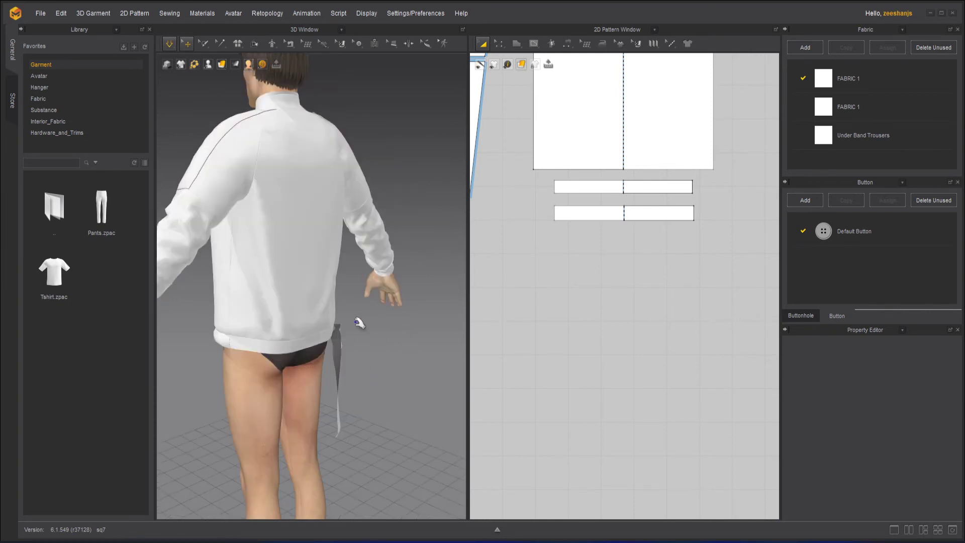
right_click_drag(437, 403, 318, 301)
scroll(250, 297, "up", 4)
key("space")
left_click_drag(297, 291, 315, 324)
left_click(350, 303)
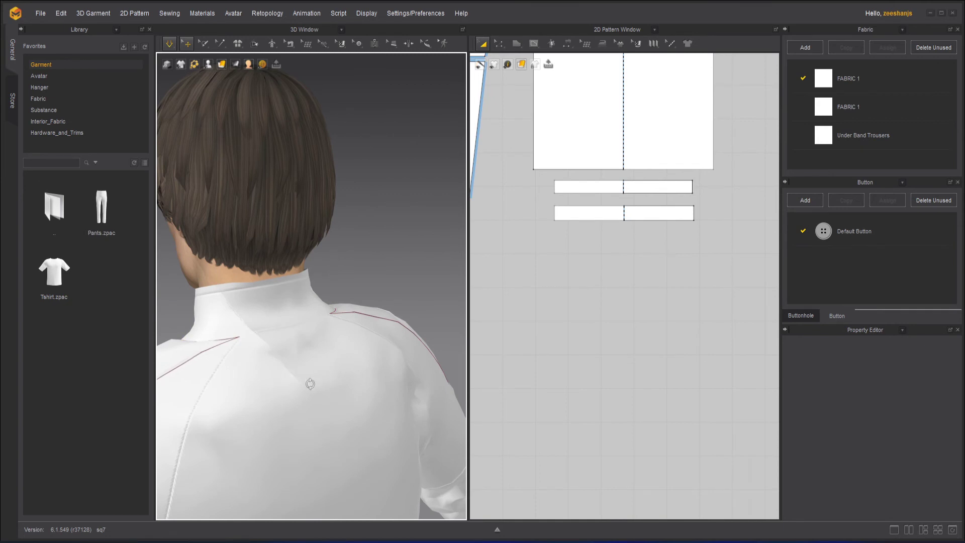
- Inspect the back hem band and the layer clone strip from several angles, and stop the simulation
right_click_drag(310, 383, 721, 371)
scroll(352, 329, "down", 3)
key("space")
scroll(350, 328, "down", 2)
right_click_drag(350, 328, 338, 401)
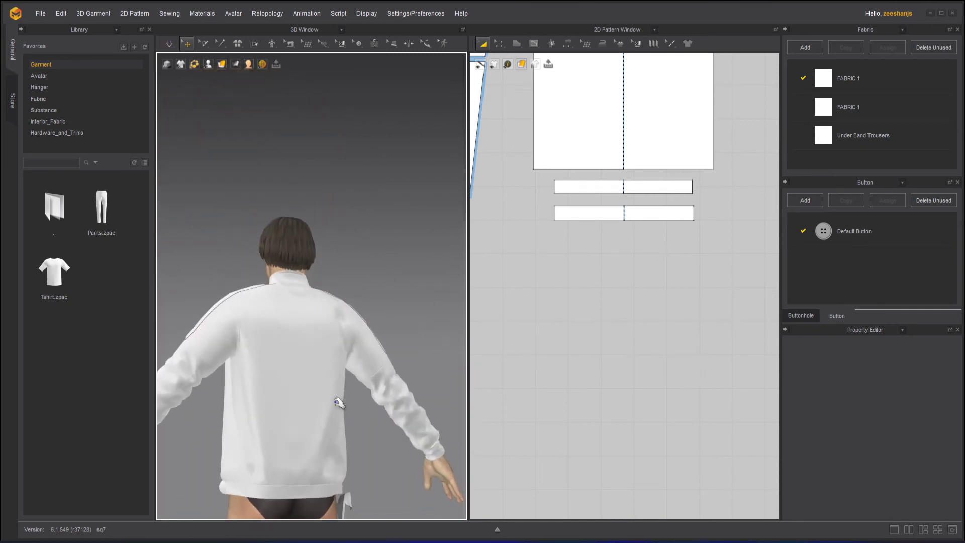
middle_click_drag(338, 401, 345, 323)
scroll(344, 323, "up", 2)
right_click_drag(405, 423, 315, 442)
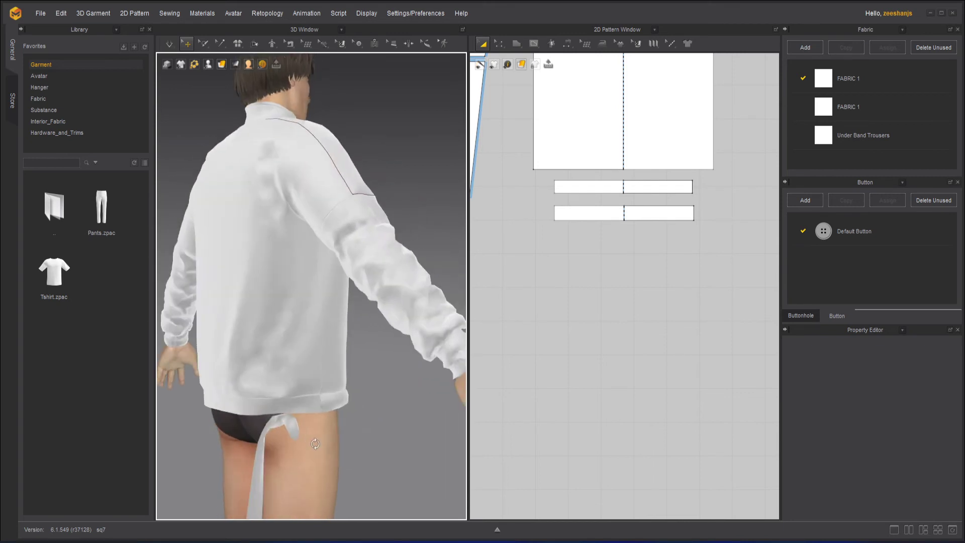
scroll(377, 403, "up", 2)
mouse_move(377, 403)
right_mouse_down()
mouse_move(420, 403)
mouse_move(446, 388)
mouse_move(394, 398)
right_mouse_up()
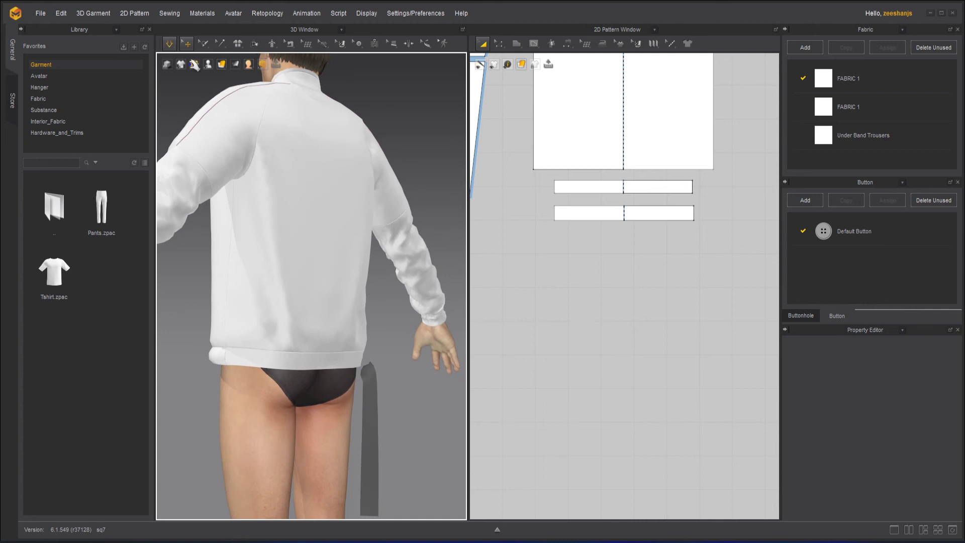
left_click(171, 43)
left_click(171, 43)
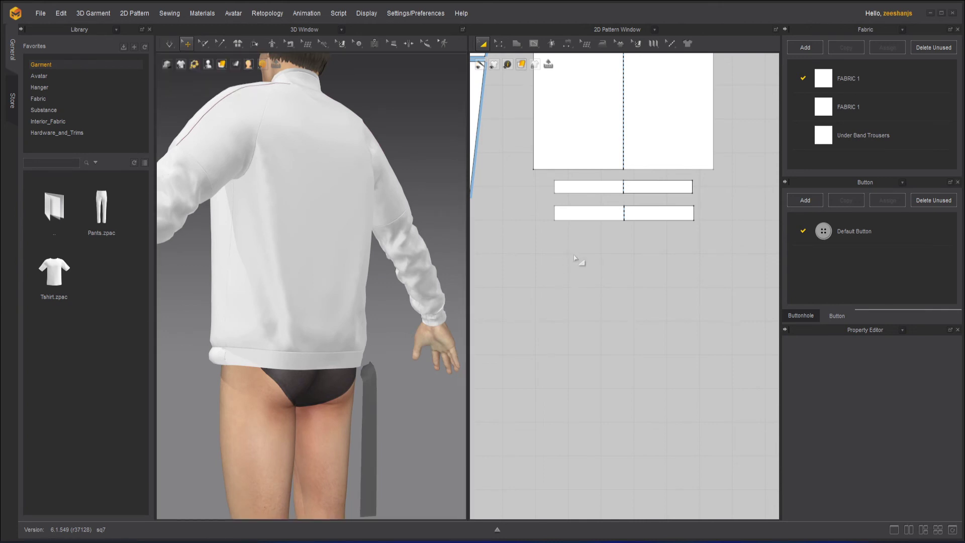
- Undo the last simulation of the top
key("ctrl+z")
left_click(414, 424)
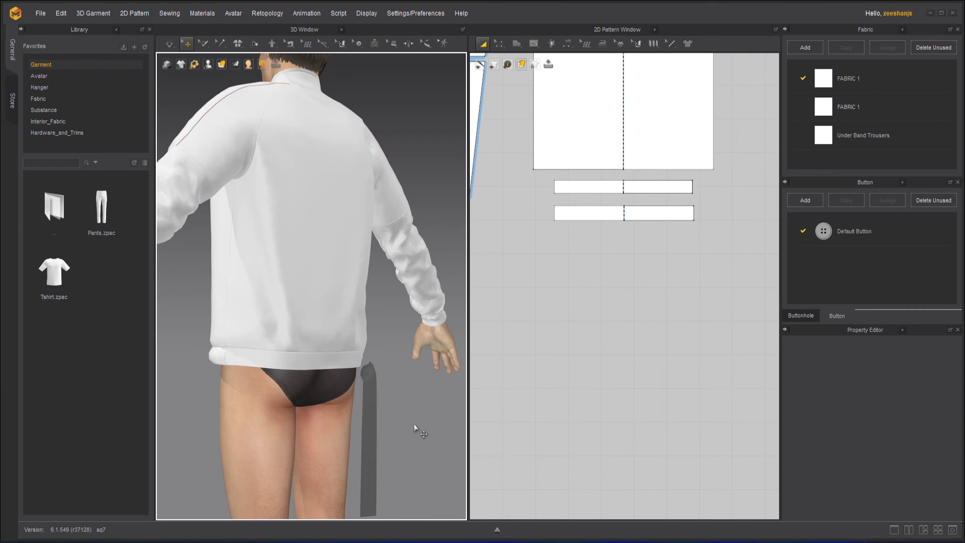
key("ctrl+z")
left_click(414, 426)
- Sew the short side edges of the back hem band to the matching side edges of its layer clone with Free Sewing
scroll(602, 255, "up", 3)
right_click_drag(601, 255, 603, 351)
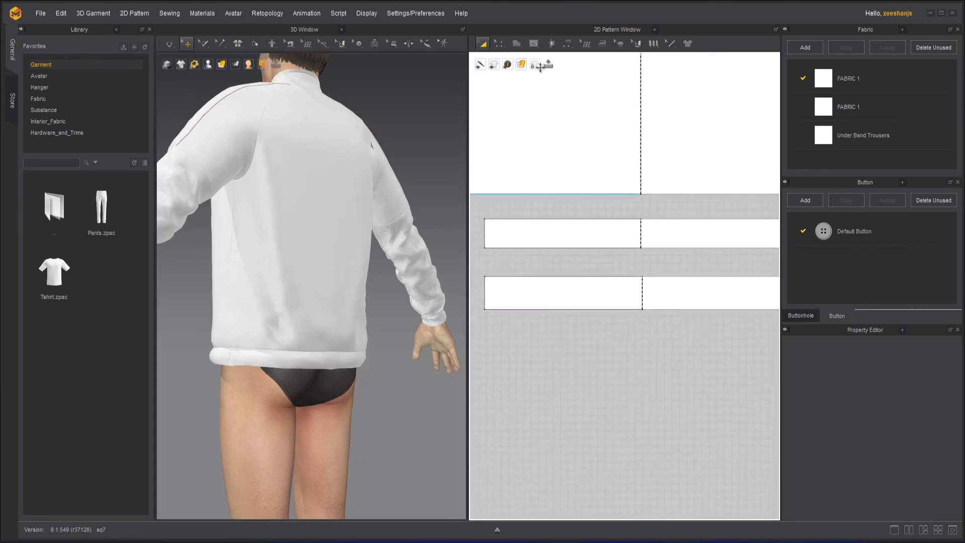
mouse_move(573, 44)
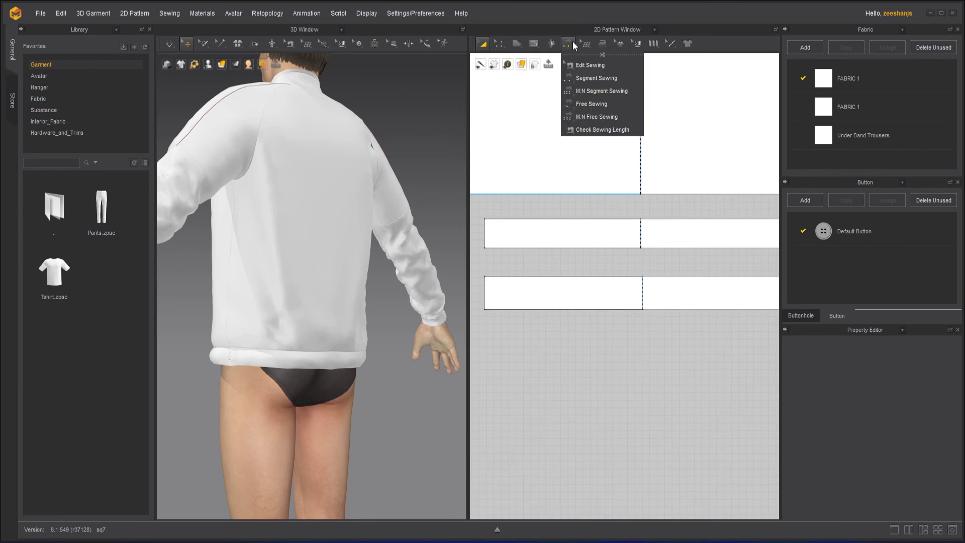
left_click(605, 103)
scroll(624, 289, "down", 2)
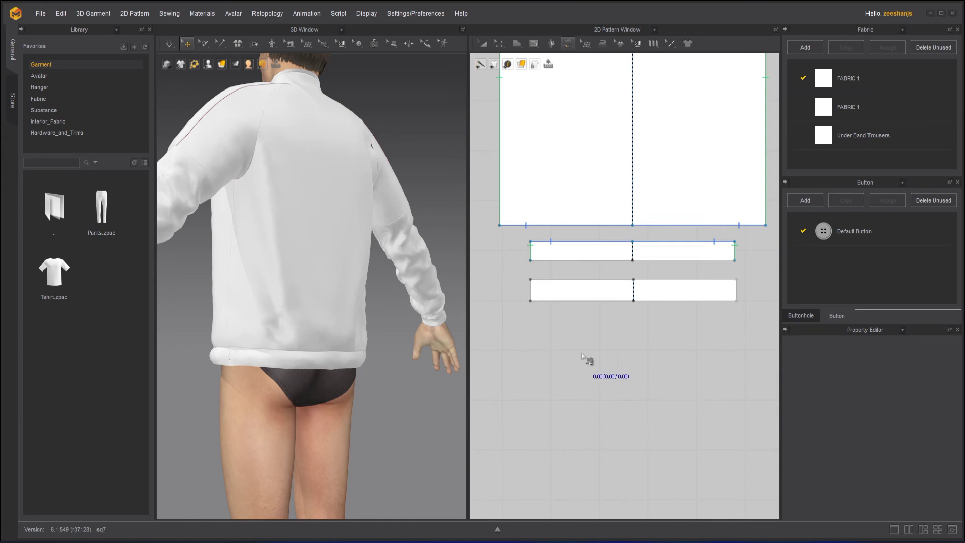
left_click(530, 261)
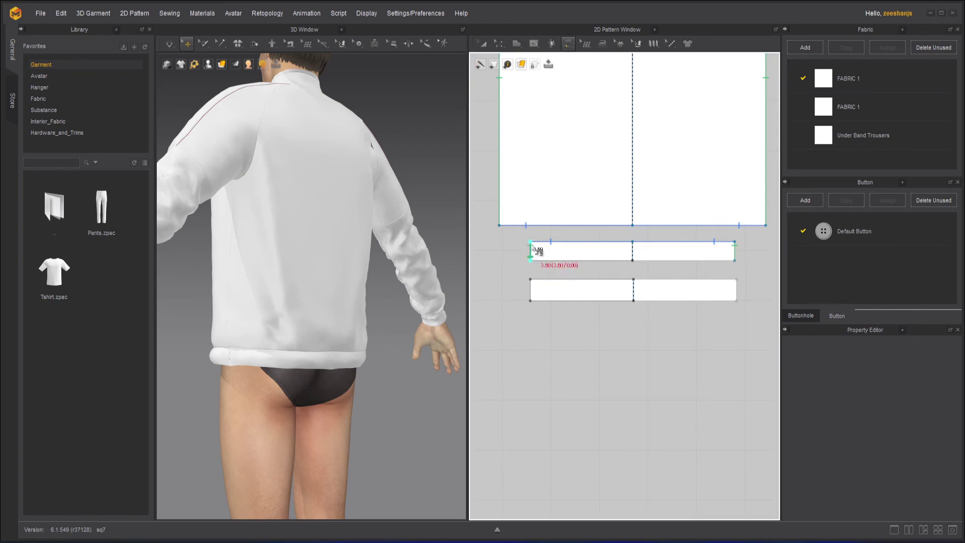
left_click(532, 247)
left_click(605, 295)
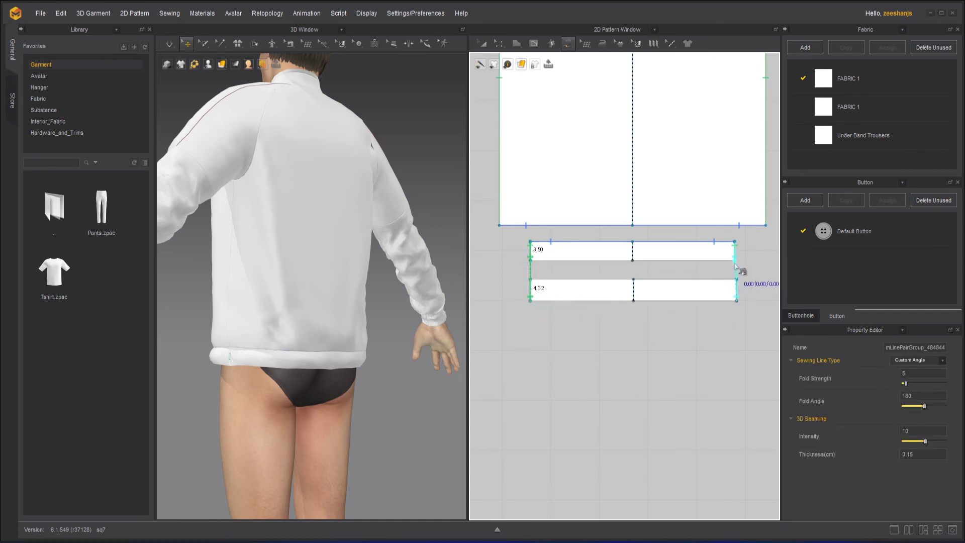
- Sew the full bottom edge of the back hem band to the bottom edge of its layer clone
left_click(534, 261)
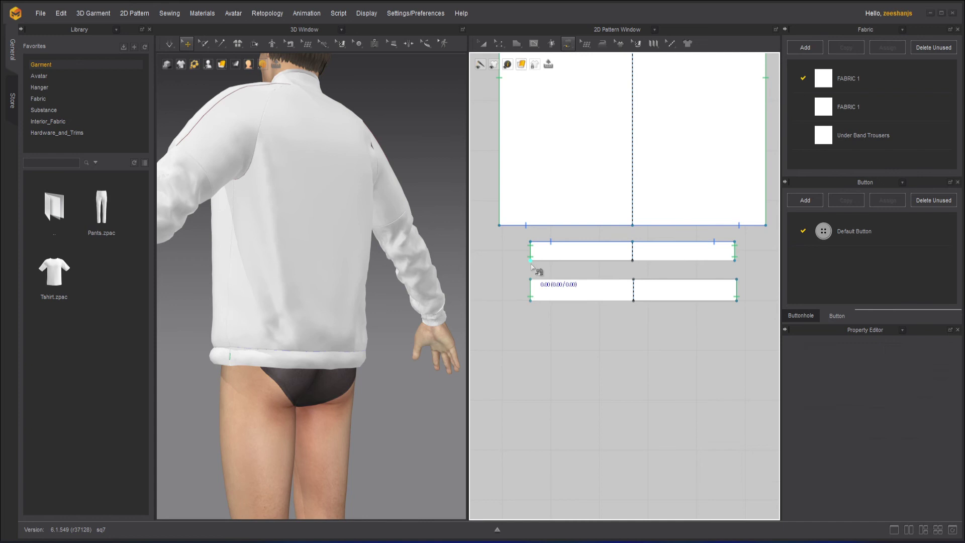
left_click(531, 300)
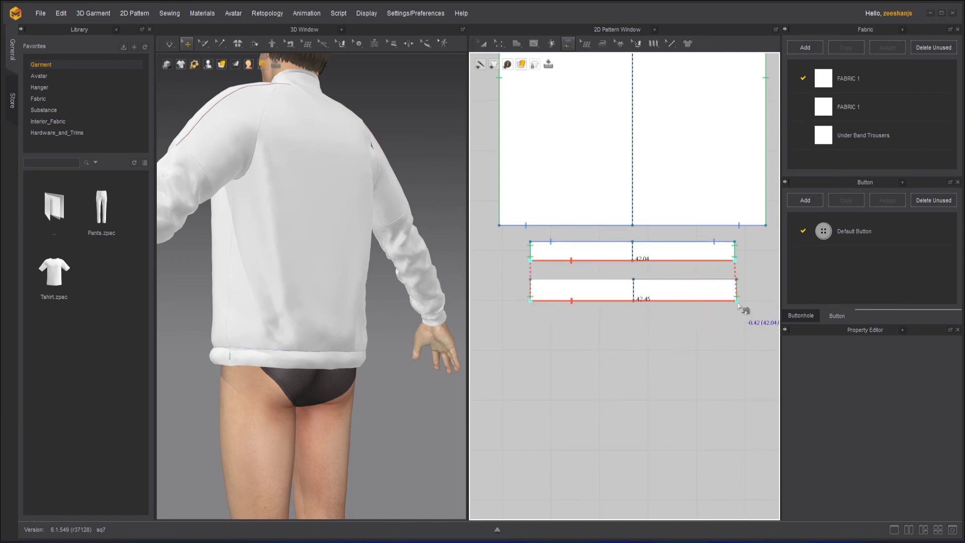
left_click(736, 301)
left_click(484, 46)
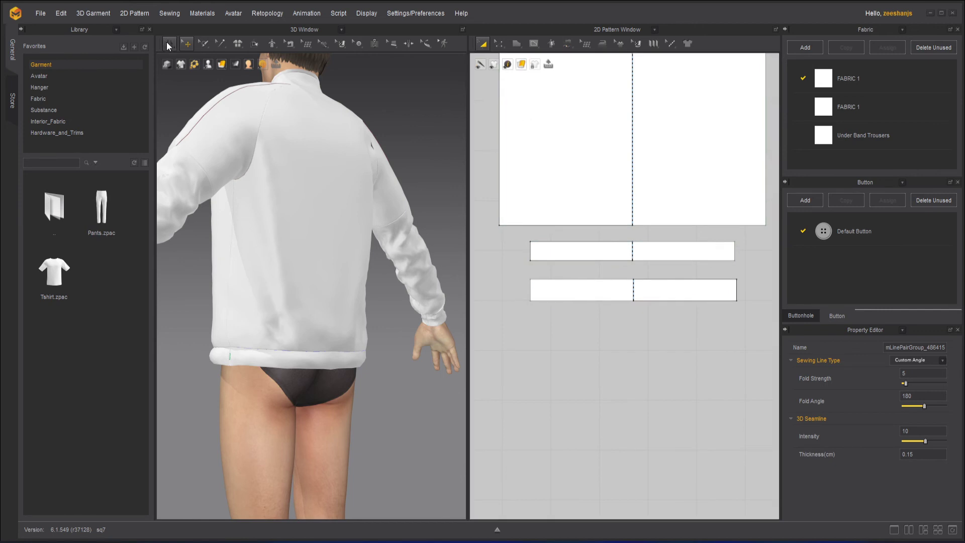
- Simulate the top, check the back hem where the band meets its layer clone, and stop the simulation
left_click(169, 43)
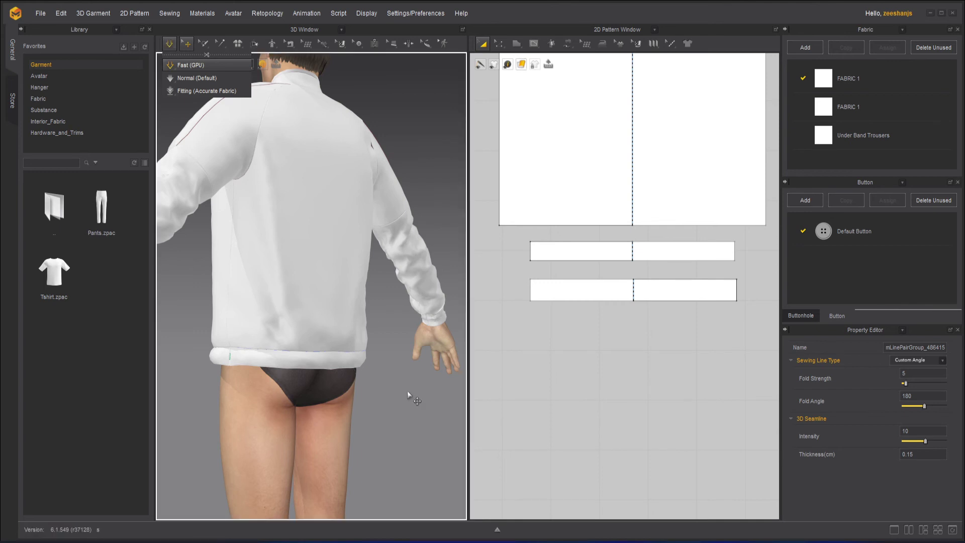
key("space")
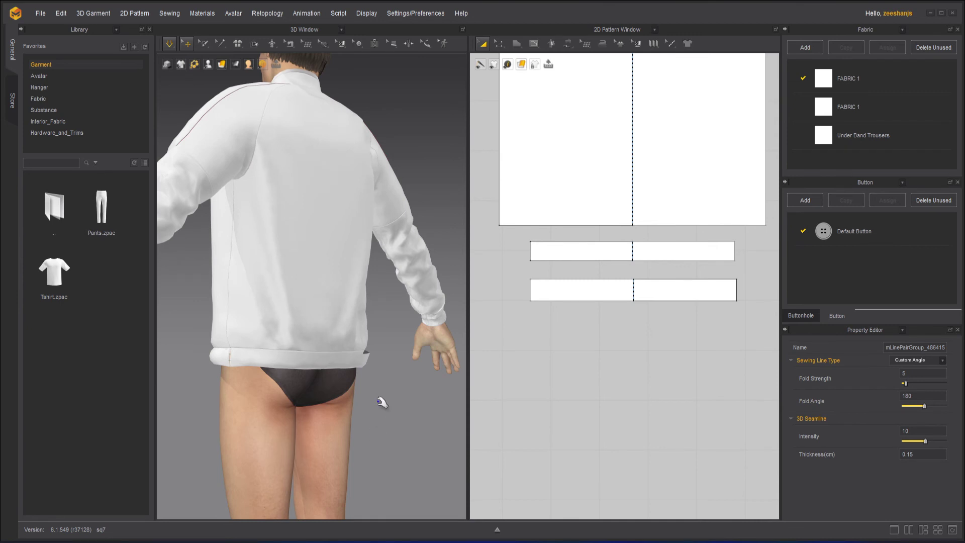
right_click_drag(356, 353, 411, 399)
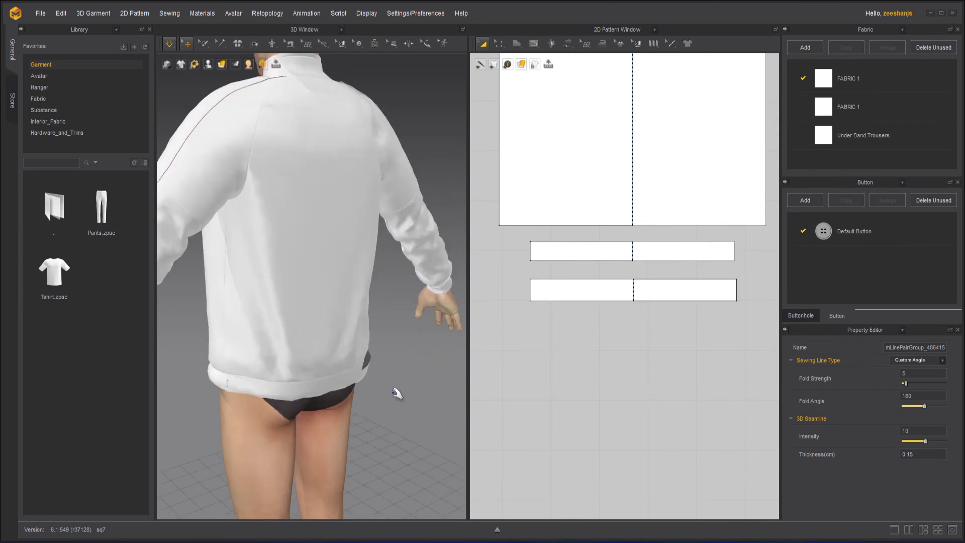
key("space")
scroll(372, 405, "up", 8)
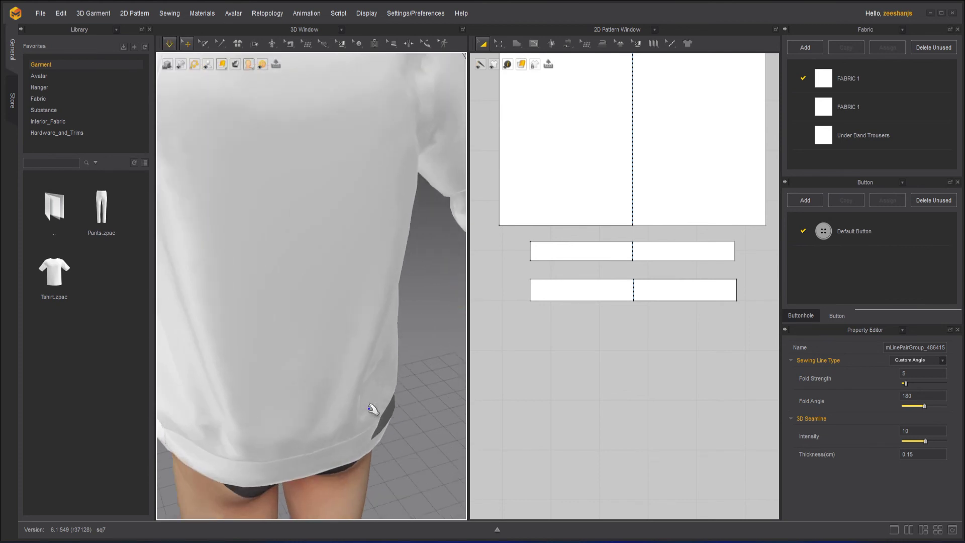
scroll(372, 397, "down", 6)
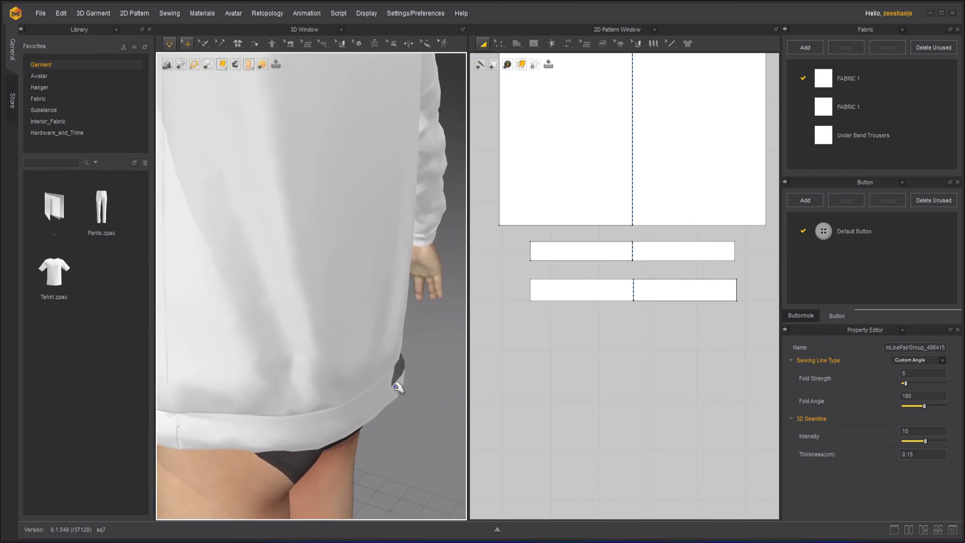
left_click(169, 43)
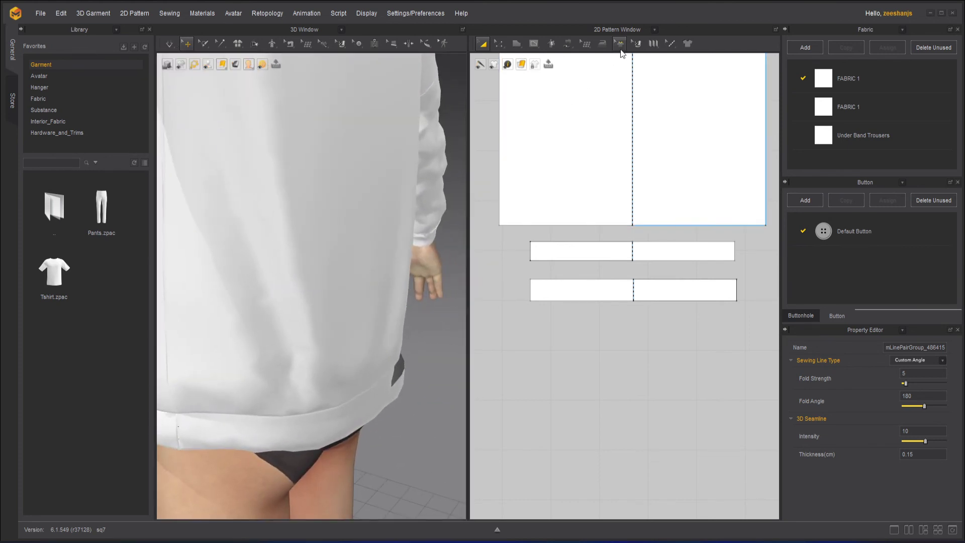
- Sew the full top edge of the back hem band's layer clone to the band's top edge with Free Sewing
left_click(566, 45)
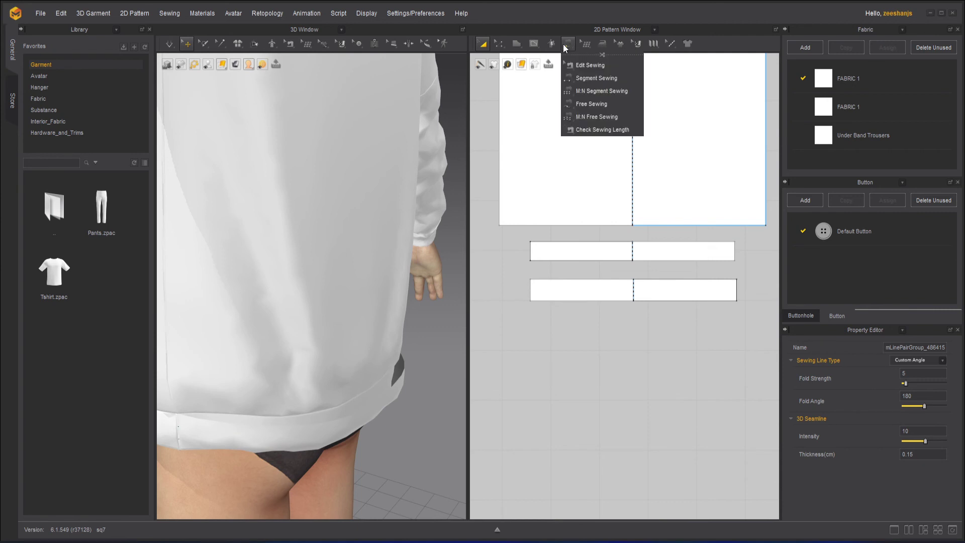
left_click(611, 102)
left_click(532, 279)
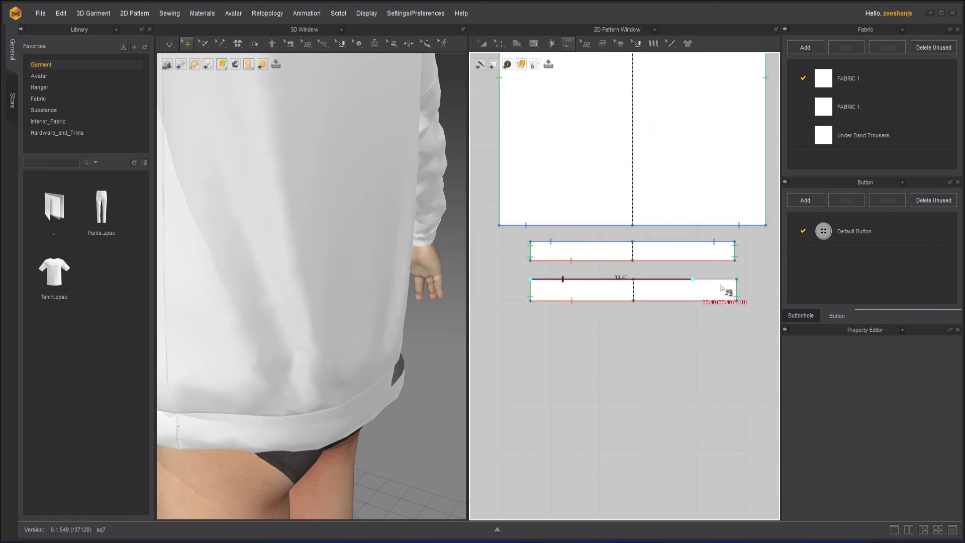
left_click(737, 280)
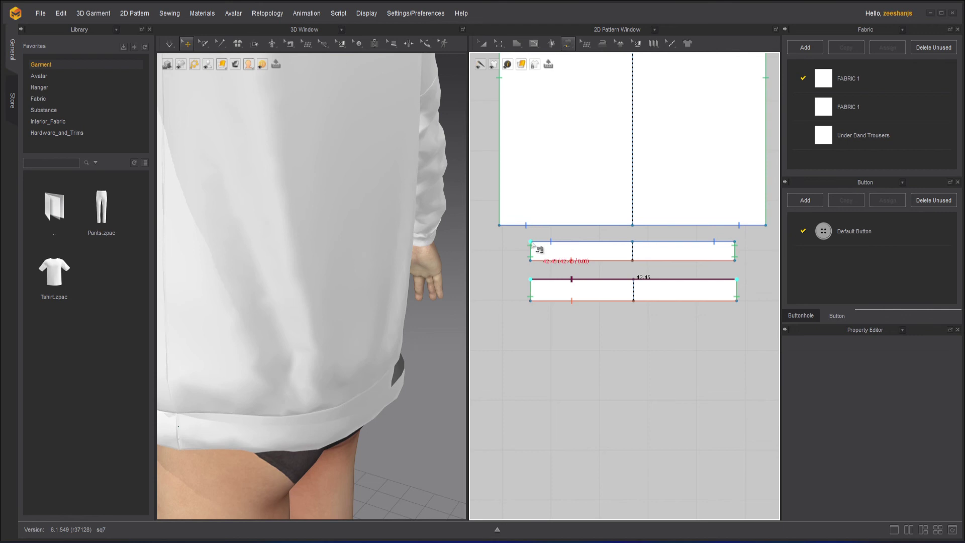
left_click(531, 242)
left_click(734, 242)
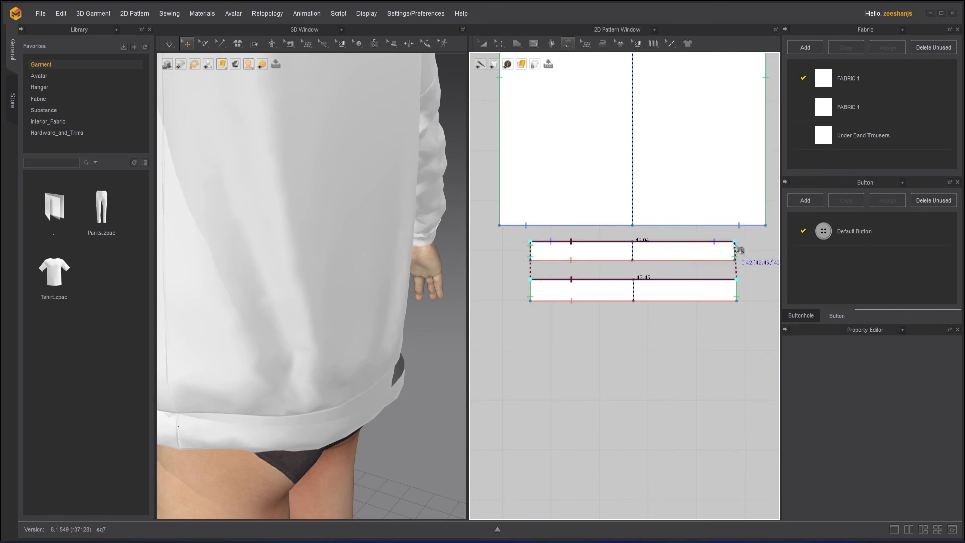
left_click(482, 44)
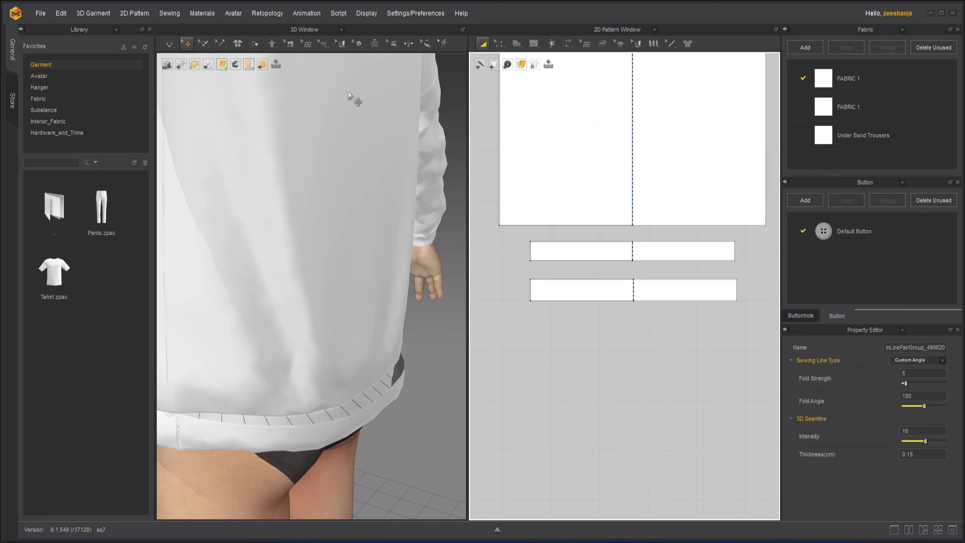
- Simulate the top with the newly sewn hem layers and inspect the puffed hem band from the back, side and front
left_click(167, 42)
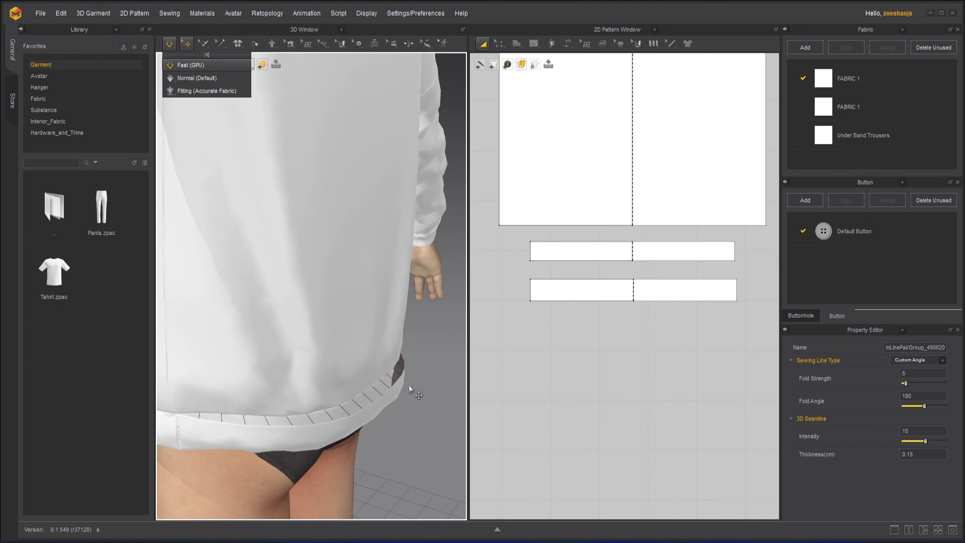
scroll(417, 396, "down", 3)
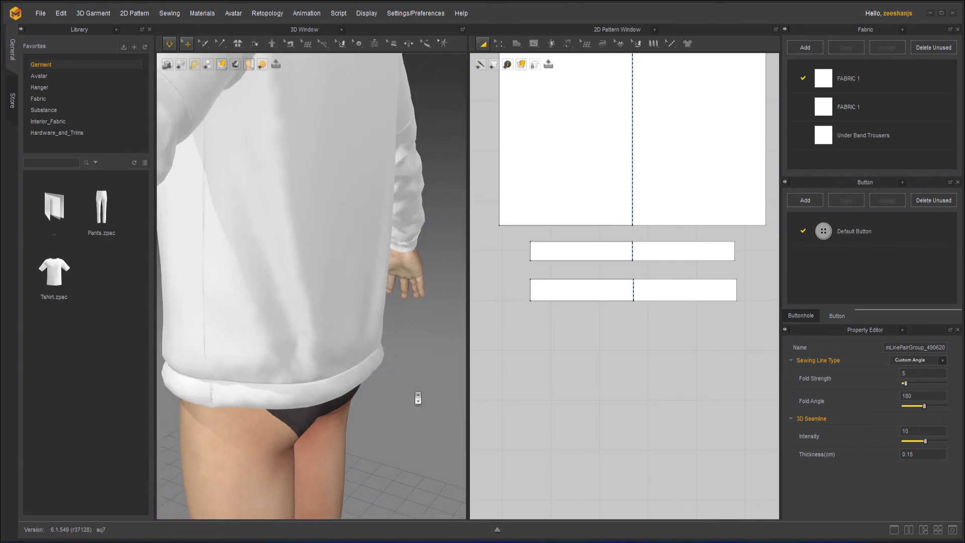
right_click_drag(436, 369, 440, 369)
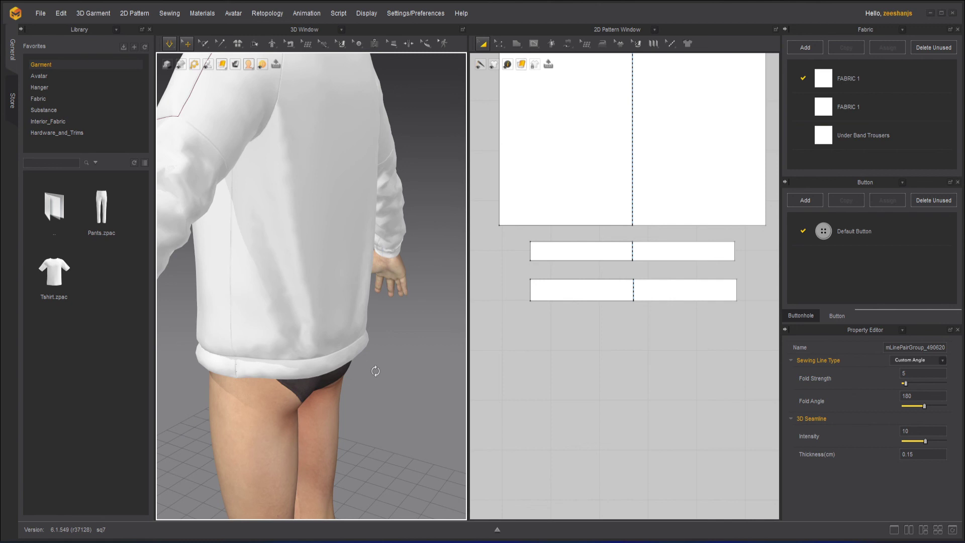
right_click_drag(396, 412, 381, 366)
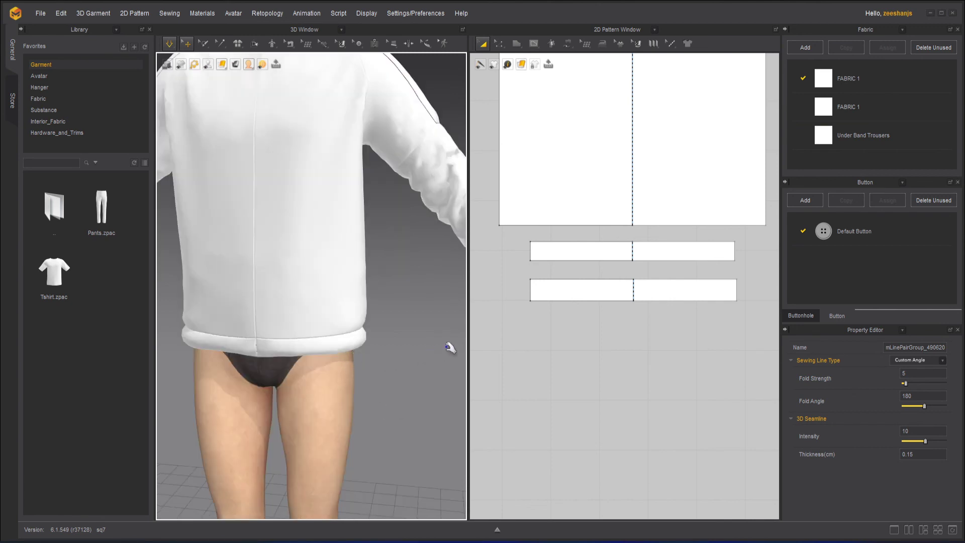
scroll(426, 338, "down", 3)
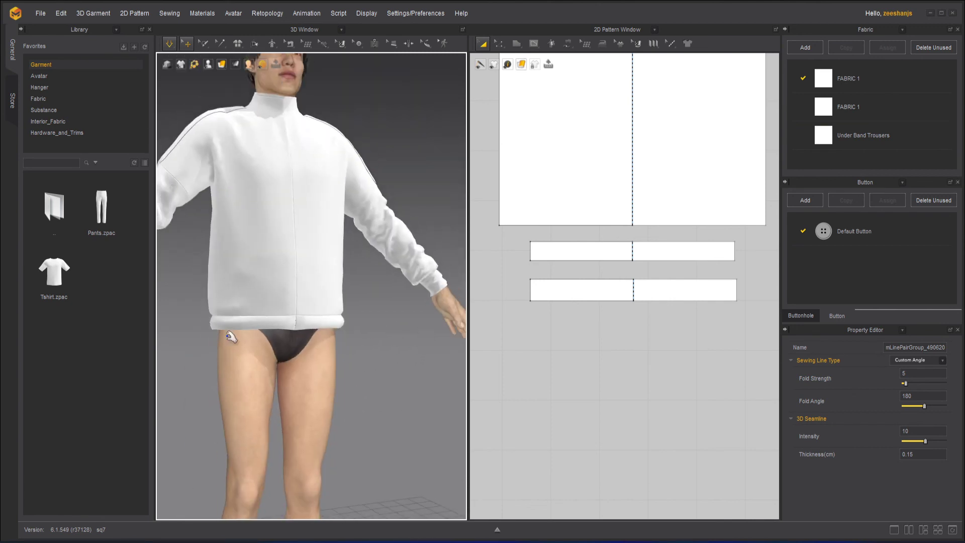
right_click_drag(213, 339, 418, 320)
scroll(392, 358, "down", 5)
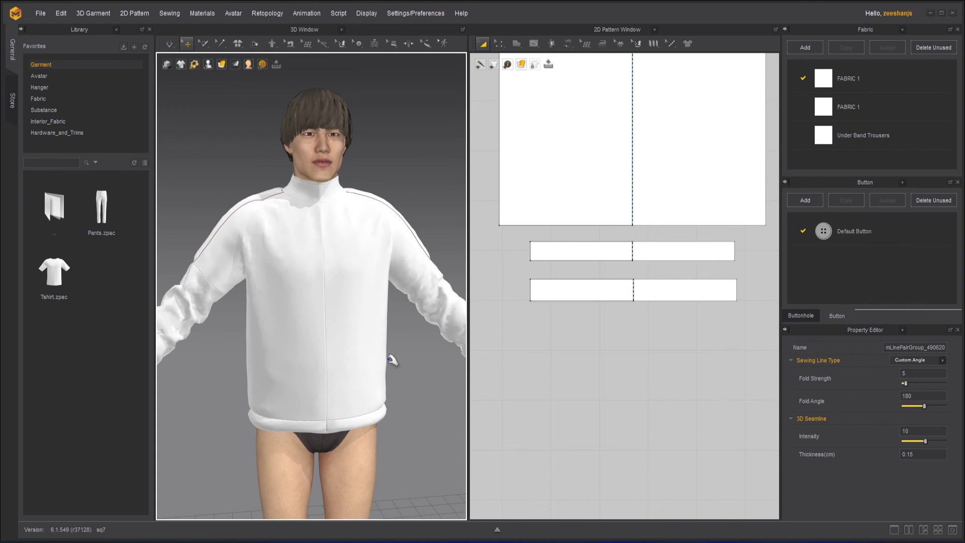
scroll(375, 327, "up", 3)
right_click_drag(374, 291, 357, 321)
scroll(388, 347, "up", 2)
mouse_move(402, 374)
right_mouse_down()
mouse_move(355, 384)
mouse_move(407, 381)
right_mouse_up()
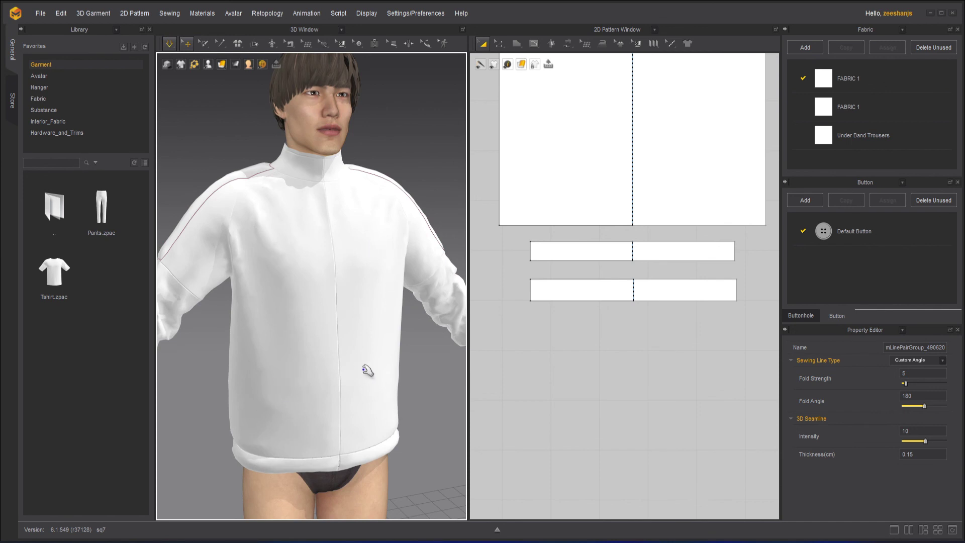
scroll(358, 352, "down", 5)
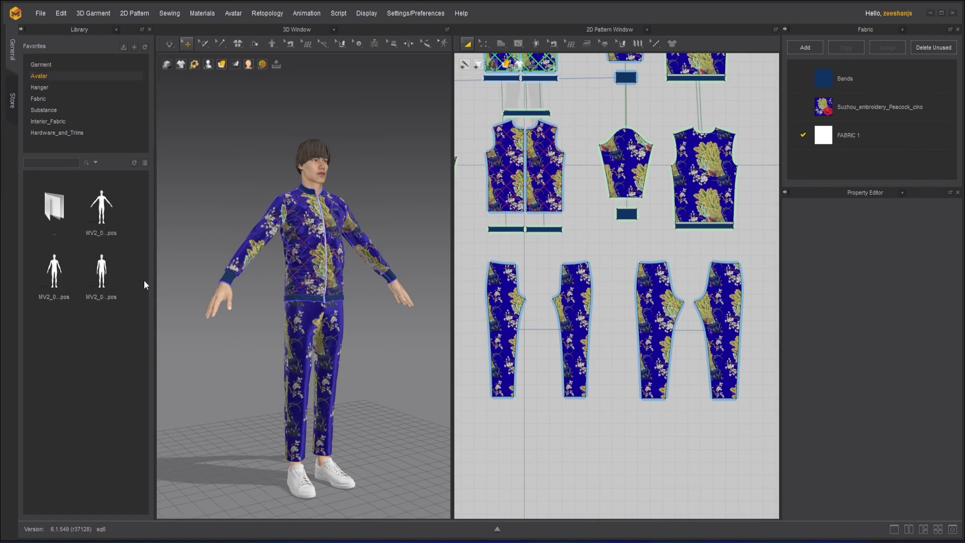
- Load the arms-down standing pose onto the tracksuit avatar with Pose Only (Maintain Avatar Size) and Align Bottom to Ground
double_click(101, 272)
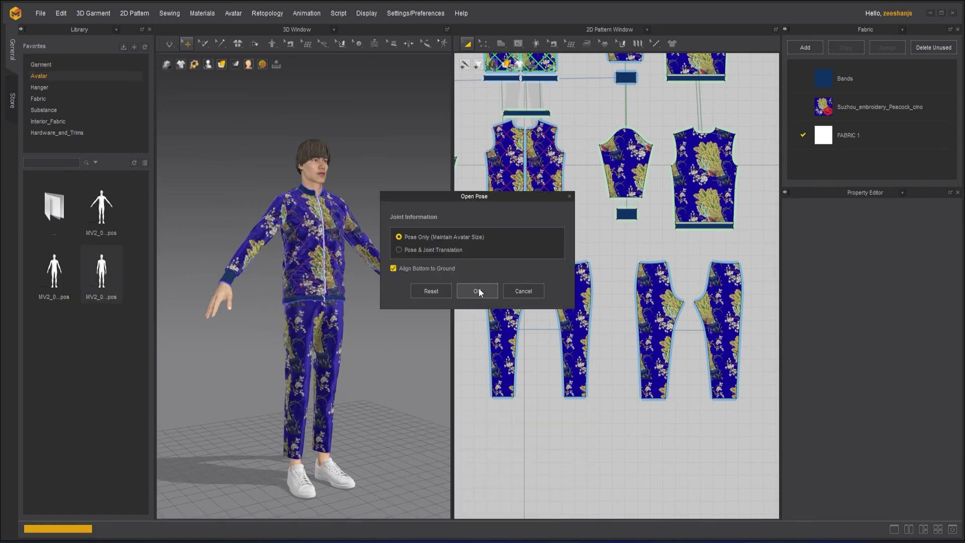
left_click(468, 292)
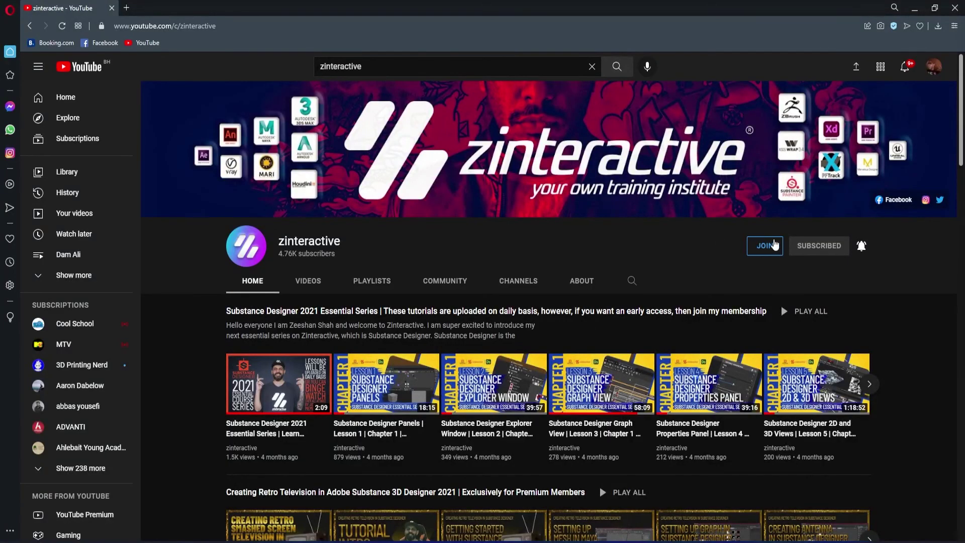
- Switch to the zinteractive YouTube channel in the browser, open its membership offers and view the Zi Early Bird Level
left_click(775, 245)
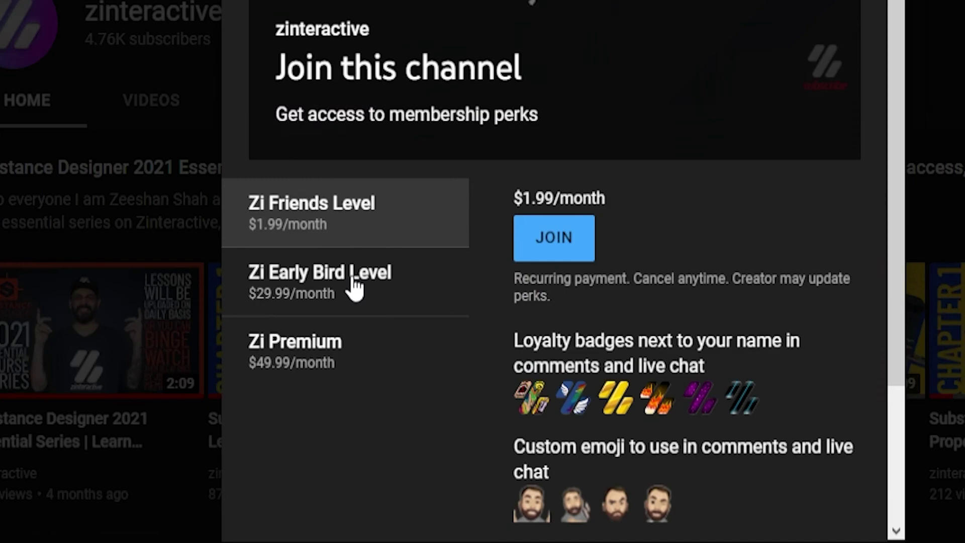
left_click(418, 362)
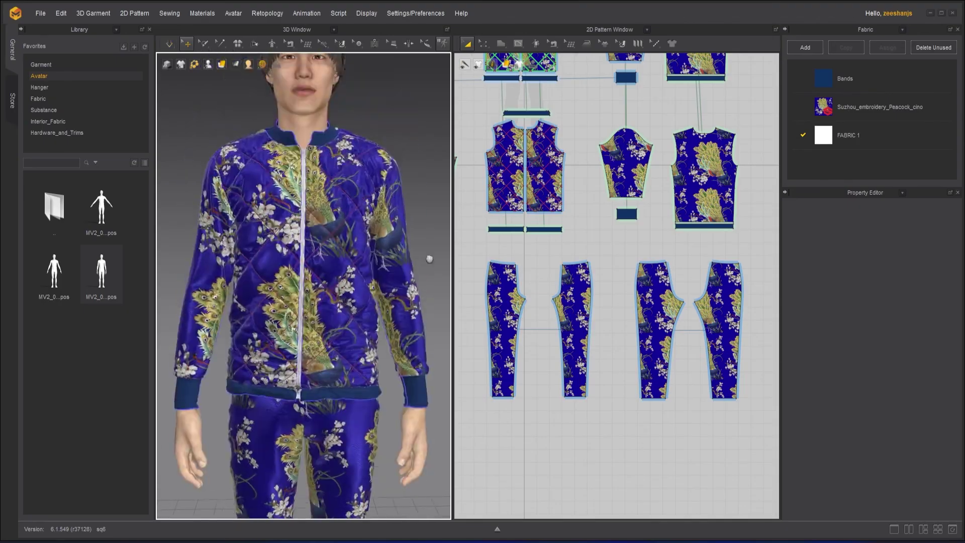
- In Marvelous Designer, load the floral2.sbsar substance material as a fabric and assign Floral2 to the four trouser patterns
scroll(429, 259, "down", 10)
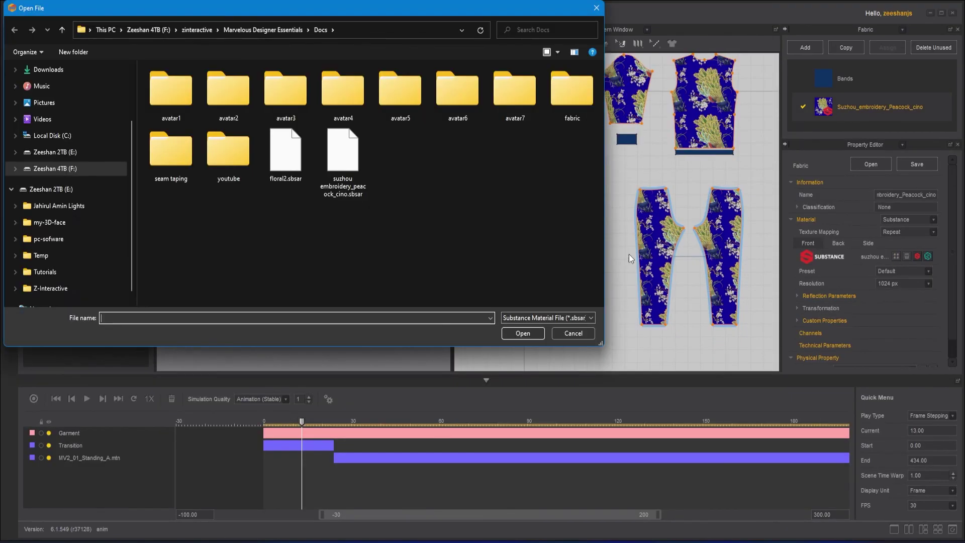
double_click(286, 151)
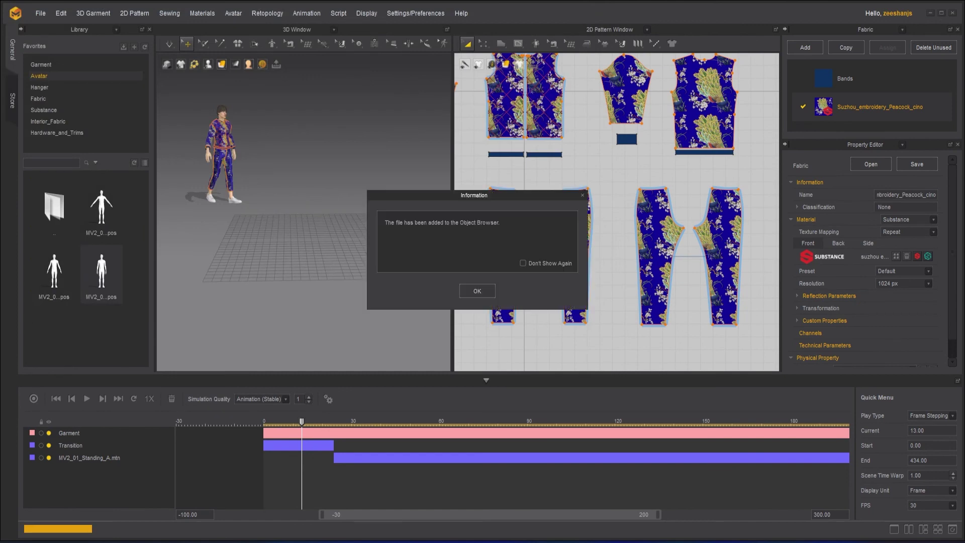
left_click(478, 293)
scroll(589, 180, "down", 4)
left_click_drag(674, 284, 520, 175)
left_click(887, 47)
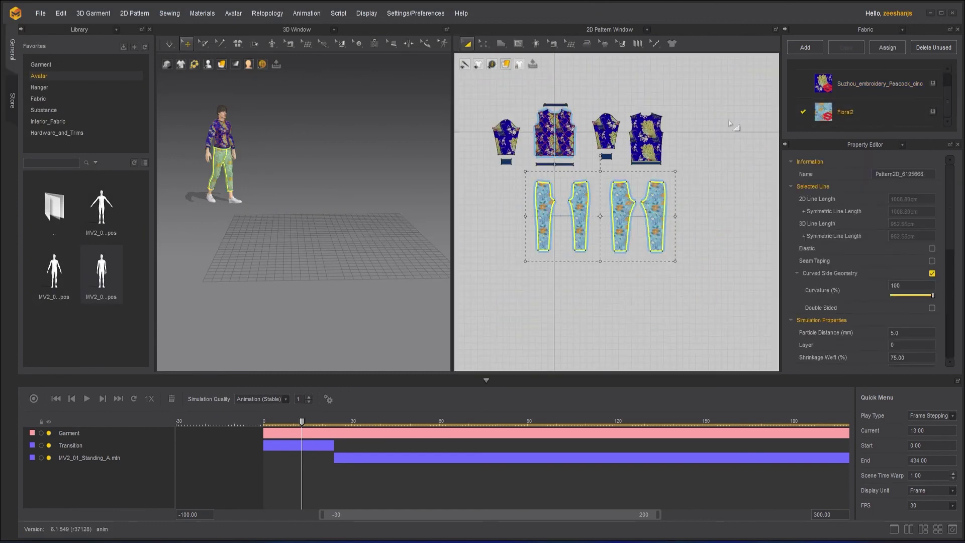
scroll(569, 104, "up", 3)
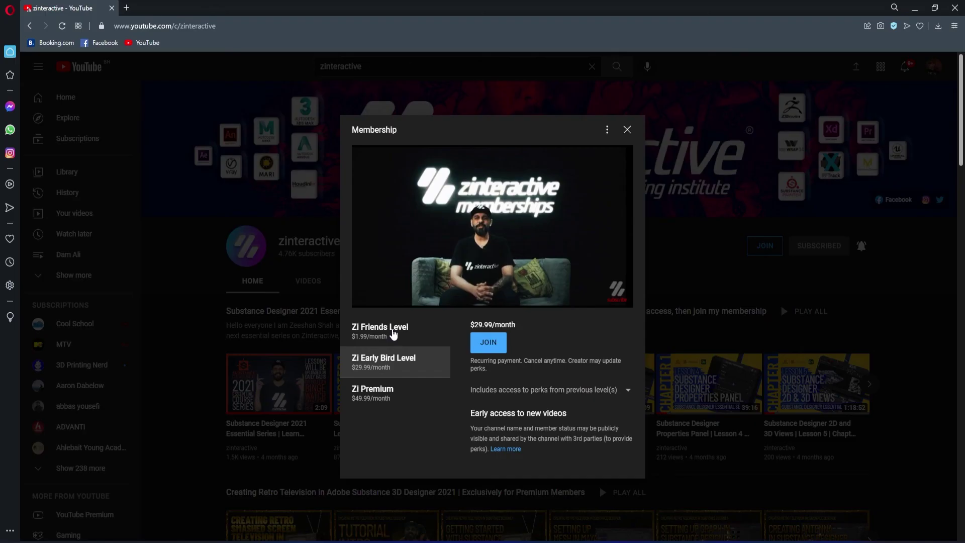
- Back on the YouTube membership page, show the perks of the Zi Friends Level
left_click(393, 334)
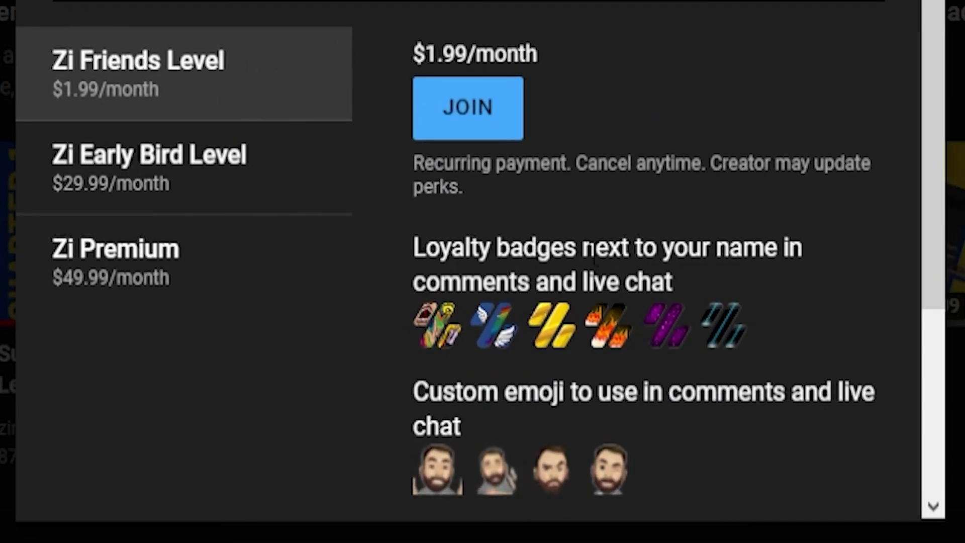